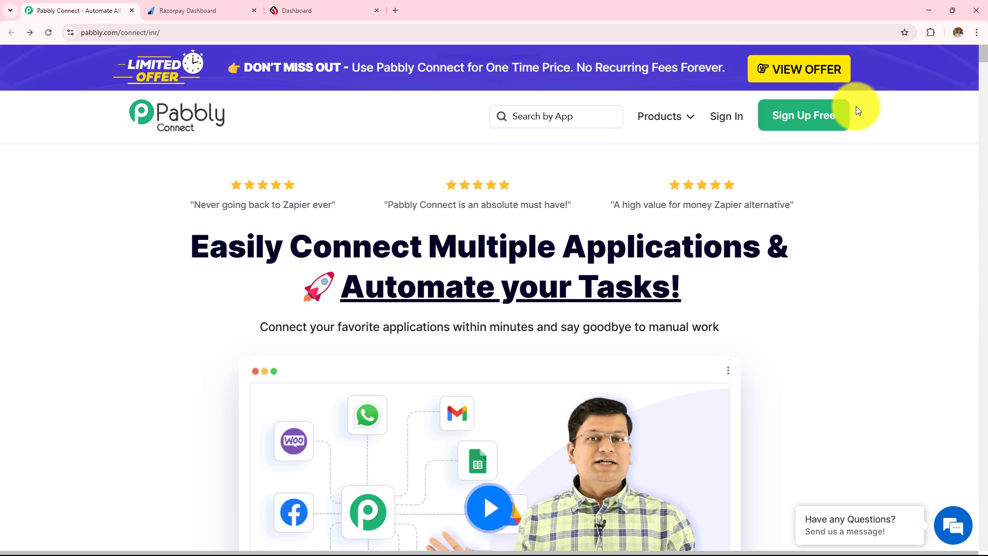
# Sign in and open Pabbly Connect from the All Pabbly Apps list
pyautogui.click(728, 124)
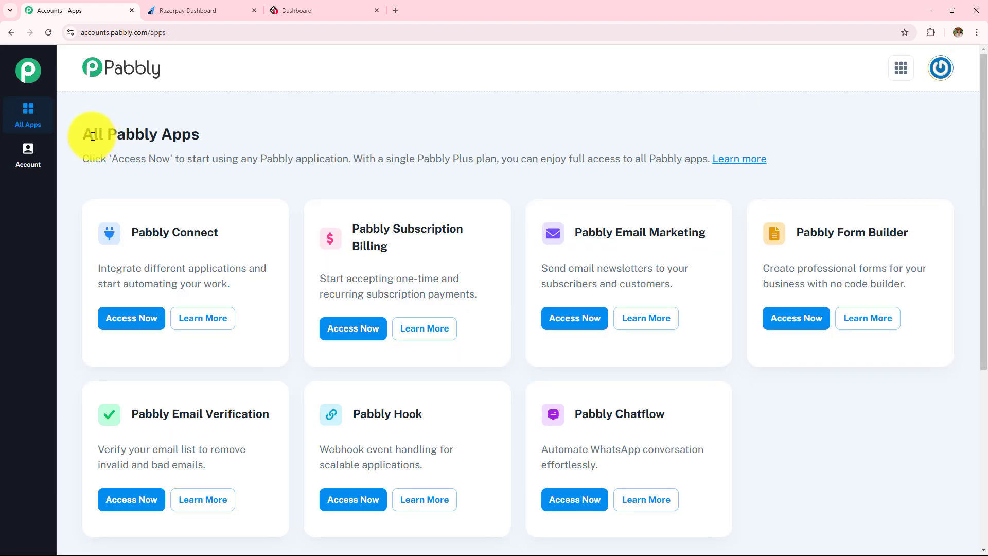
pyautogui.moveTo(85, 133); pyautogui.dragTo(234, 138)
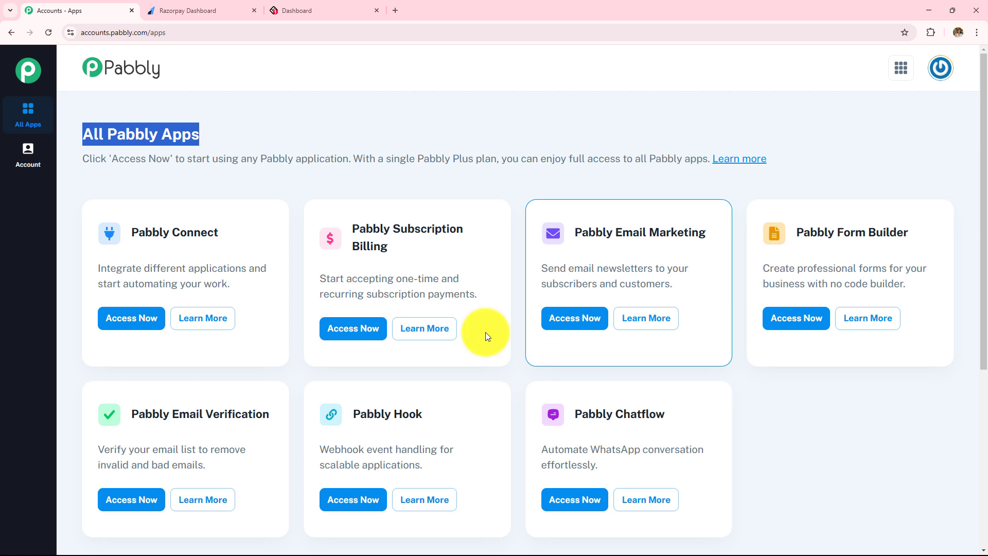
pyautogui.moveTo(125, 233); pyautogui.dragTo(308, 248)
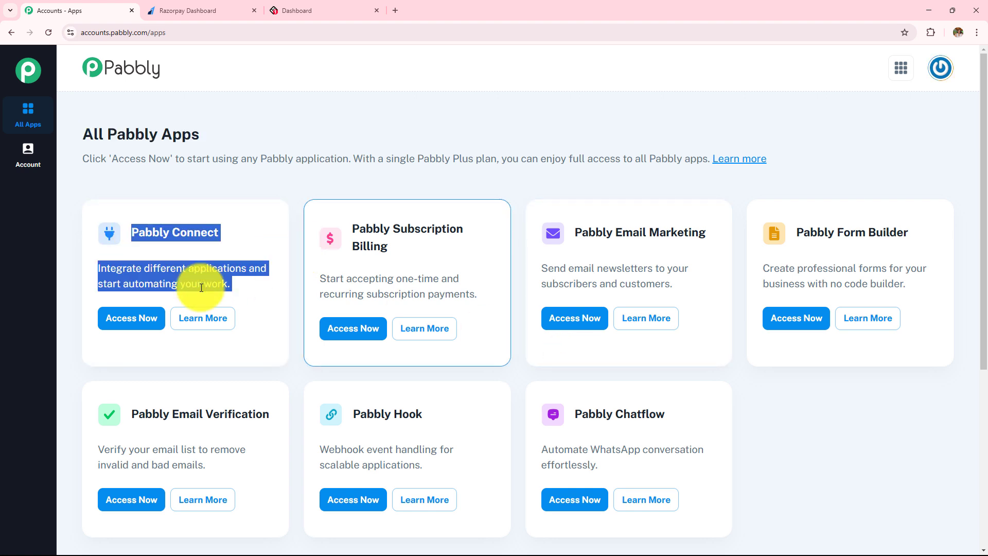
pyautogui.click(130, 319)
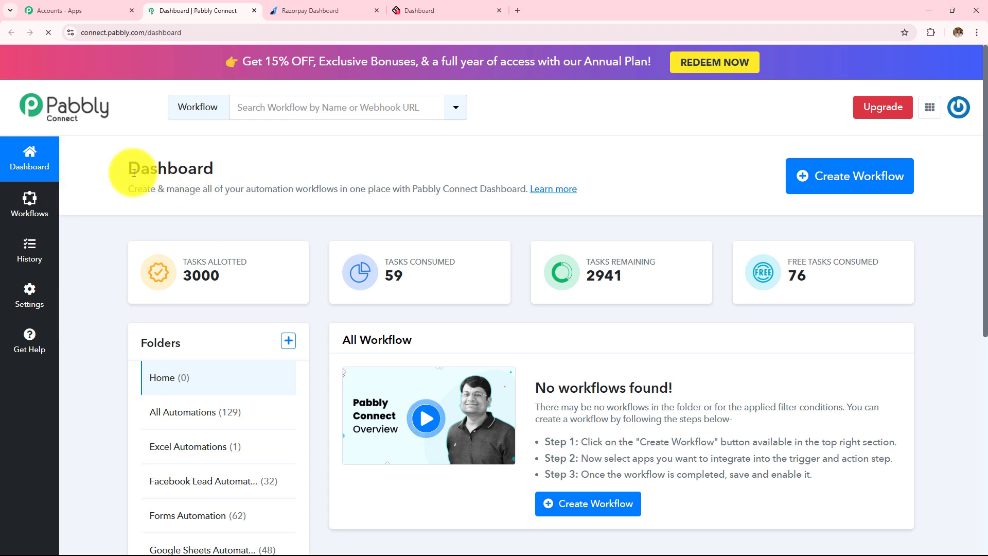
# Review the Dashboard, All Workflow and Folders sections of Pabbly Connect
pyautogui.moveTo(119, 169); pyautogui.dragTo(295, 154)
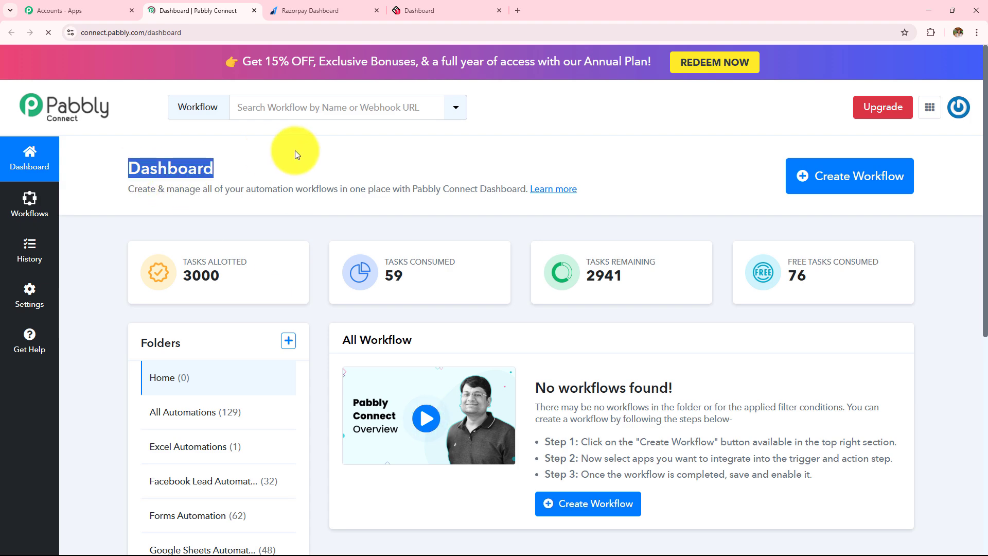
pyautogui.moveTo(337, 341); pyautogui.dragTo(506, 344)
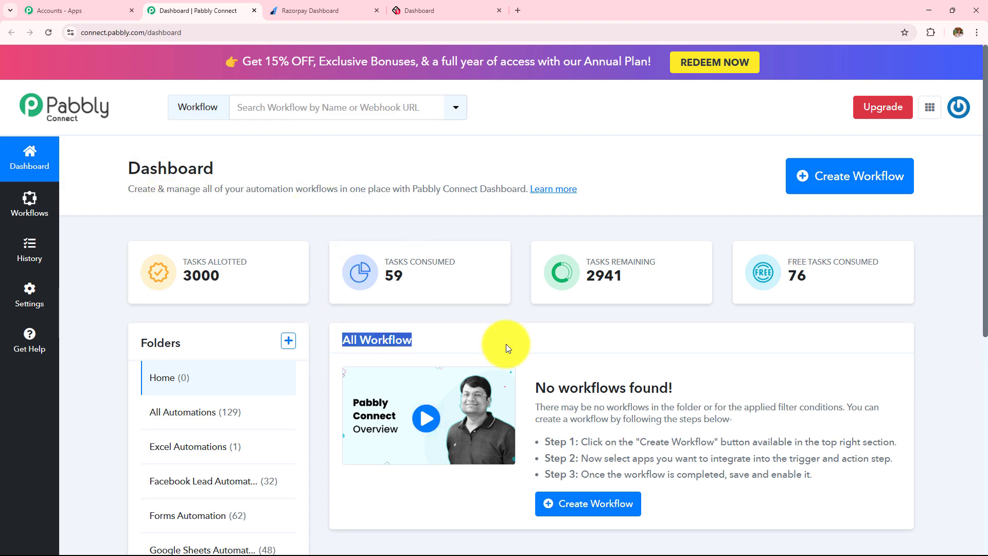
pyautogui.scroll(-4, 506, 344)
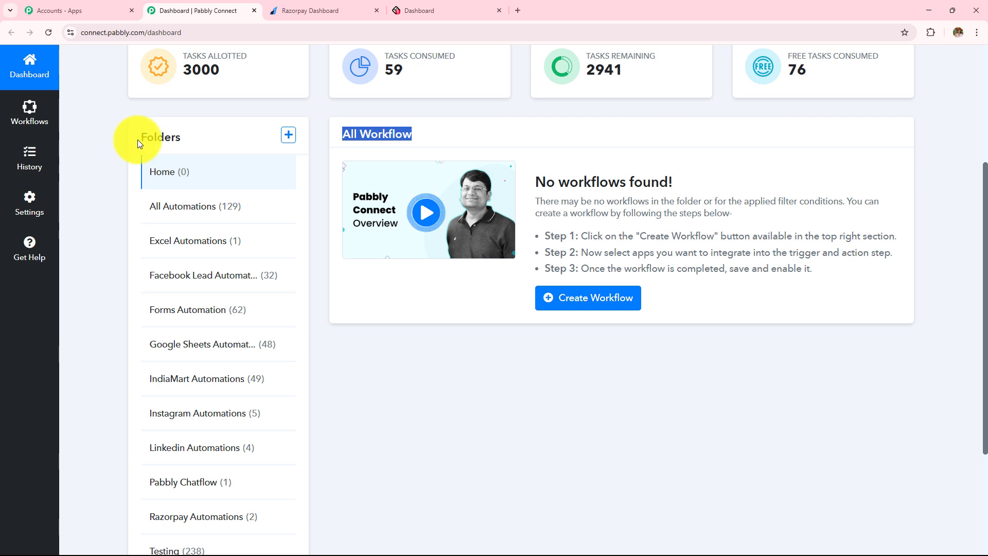
pyautogui.moveTo(139, 144); pyautogui.dragTo(266, 144)
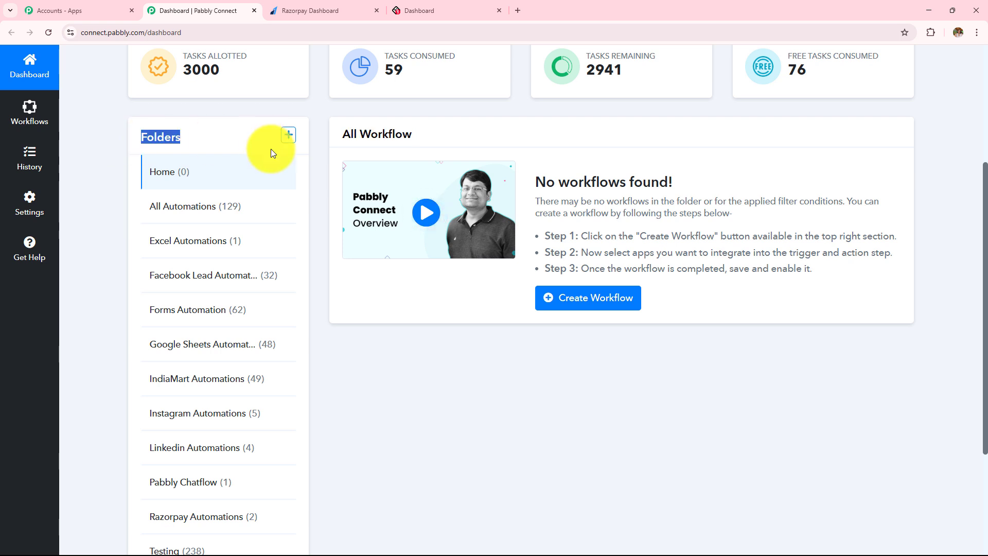
# Look over the new folder form's name and parent folder fields, then cancel it without creating a folder
pyautogui.click(289, 135)
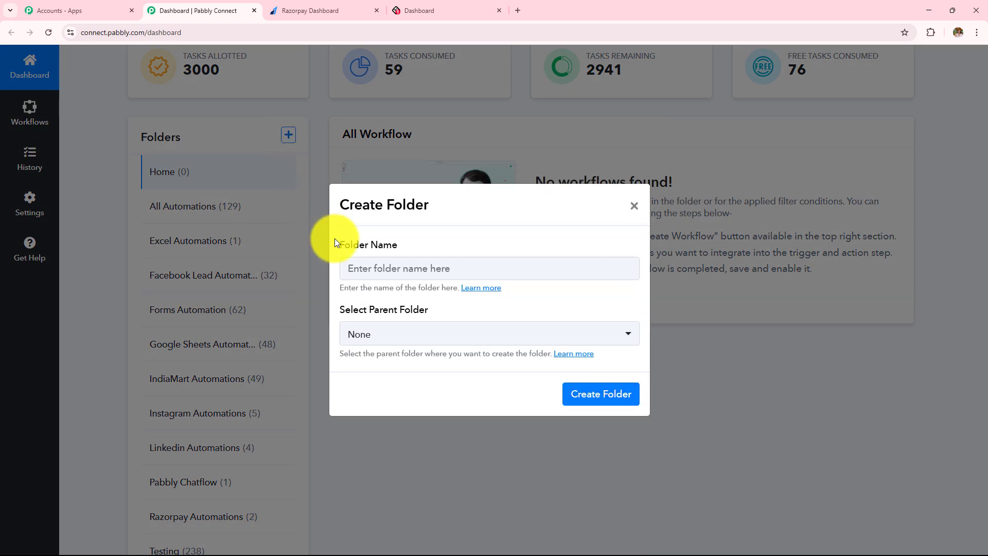
pyautogui.moveTo(334, 245); pyautogui.dragTo(473, 316)
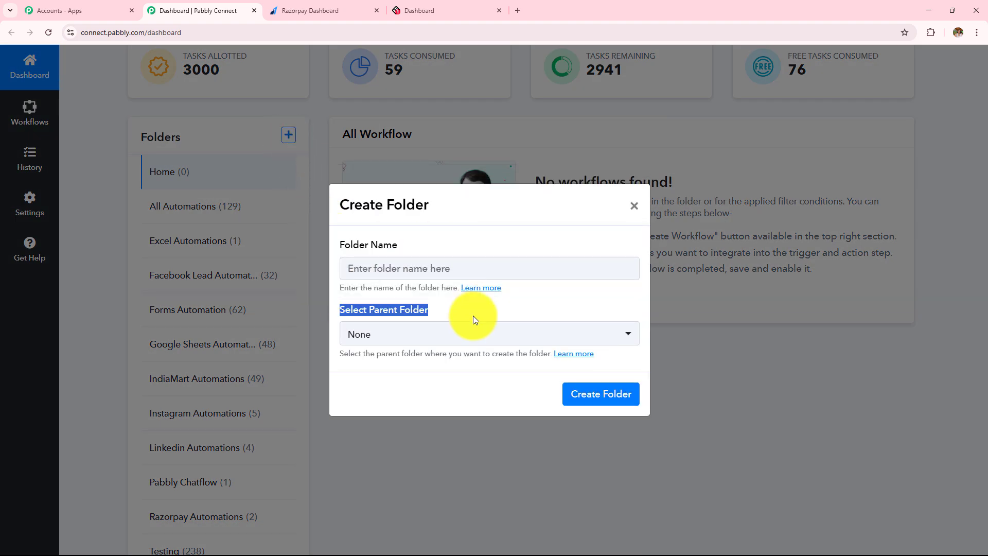
pyautogui.click(633, 206)
pyautogui.scroll(3, 632, 203)
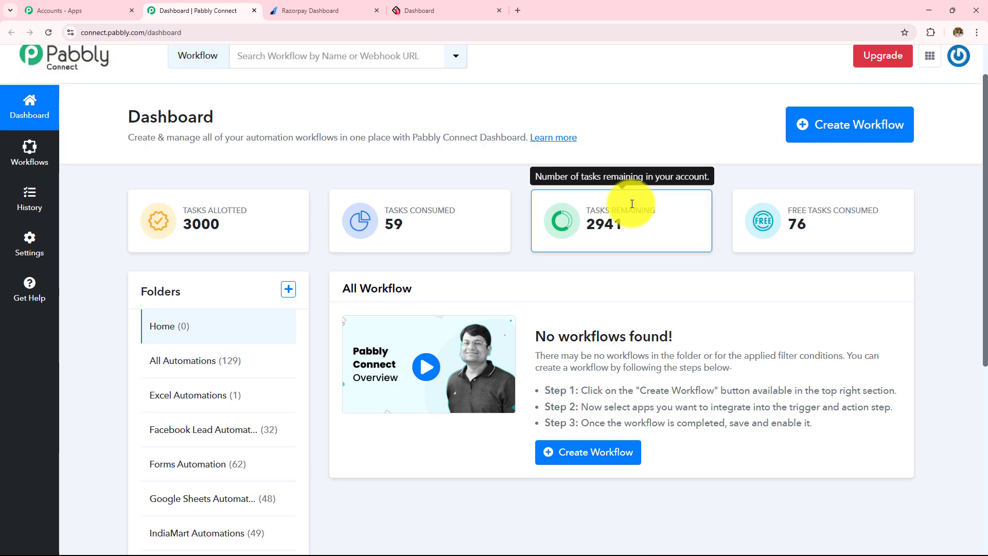
# Create the workflow 'How to Create LearnWorlds User on Razorpay Payment' in the Razorpay Automations folder
pyautogui.click(857, 135)
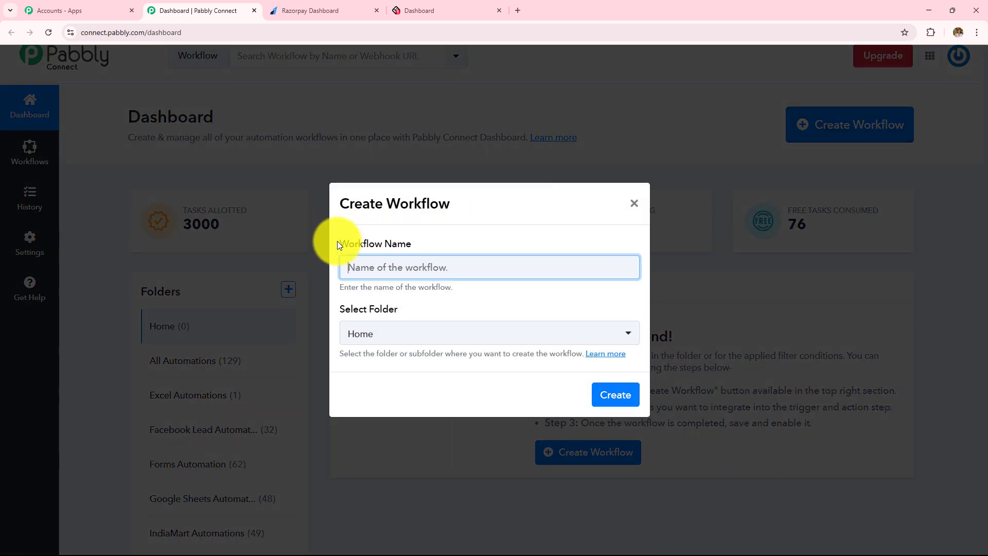
pyautogui.moveTo(338, 240); pyautogui.dragTo(511, 251)
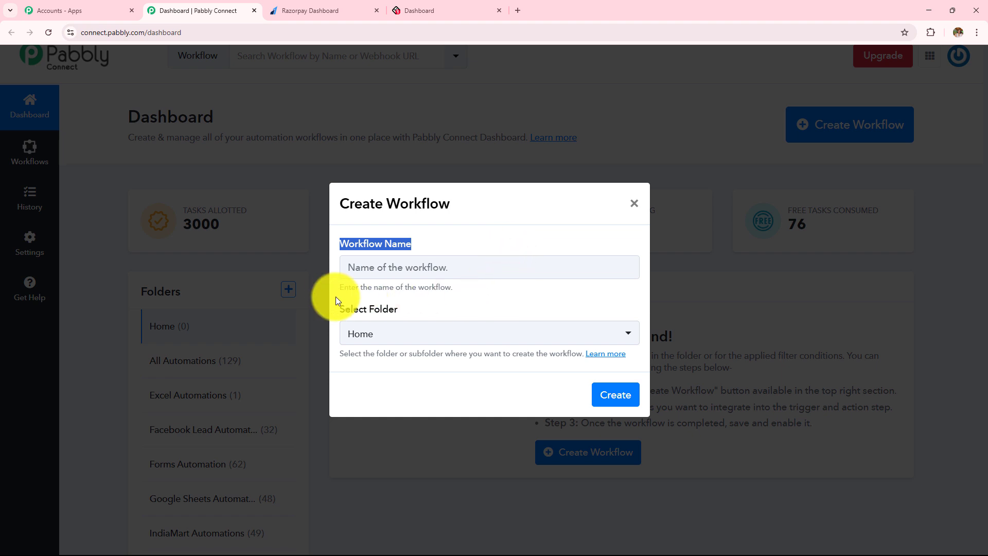
pyautogui.moveTo(335, 314); pyautogui.dragTo(473, 316)
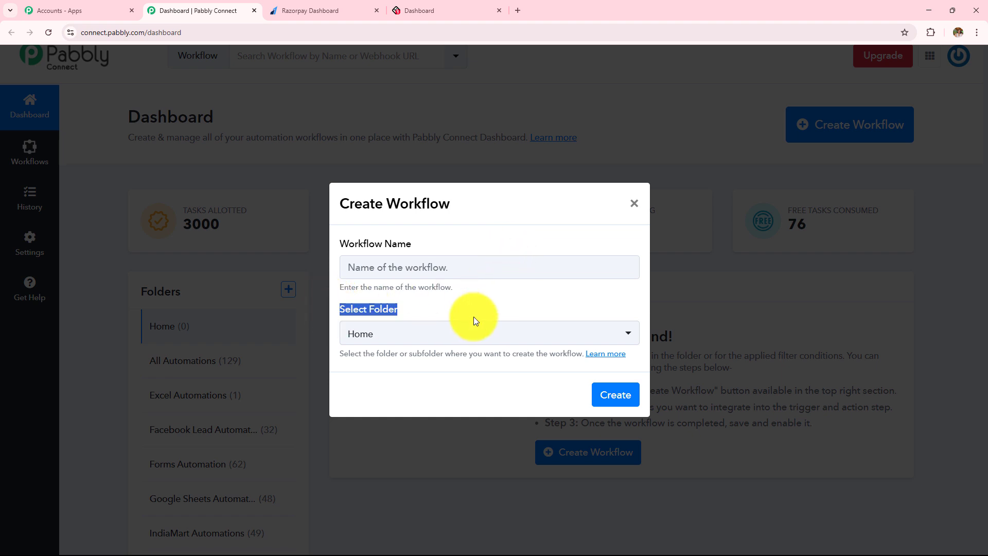
pyautogui.click(473, 277)
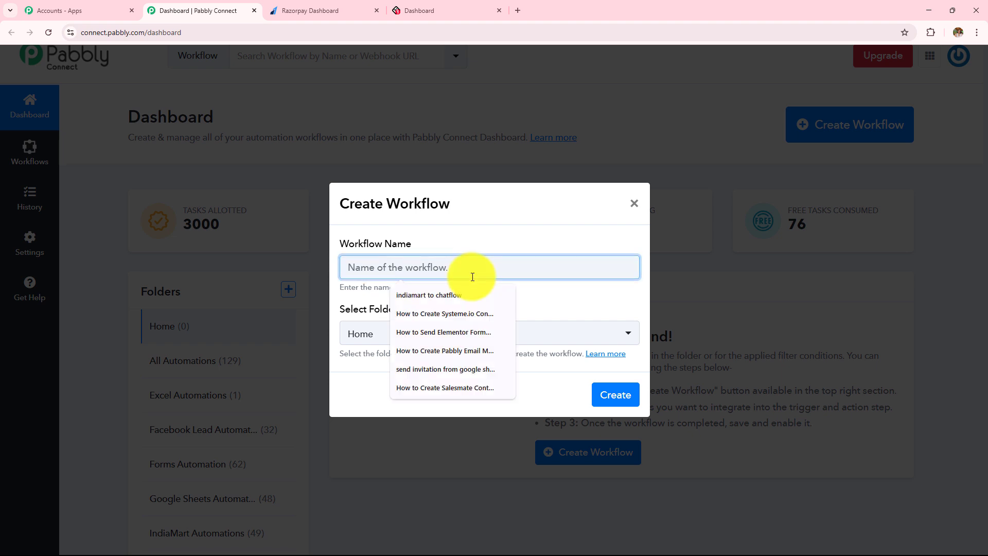
pyautogui.write('How to Create LearnWorlds User on Razorpay Payment')
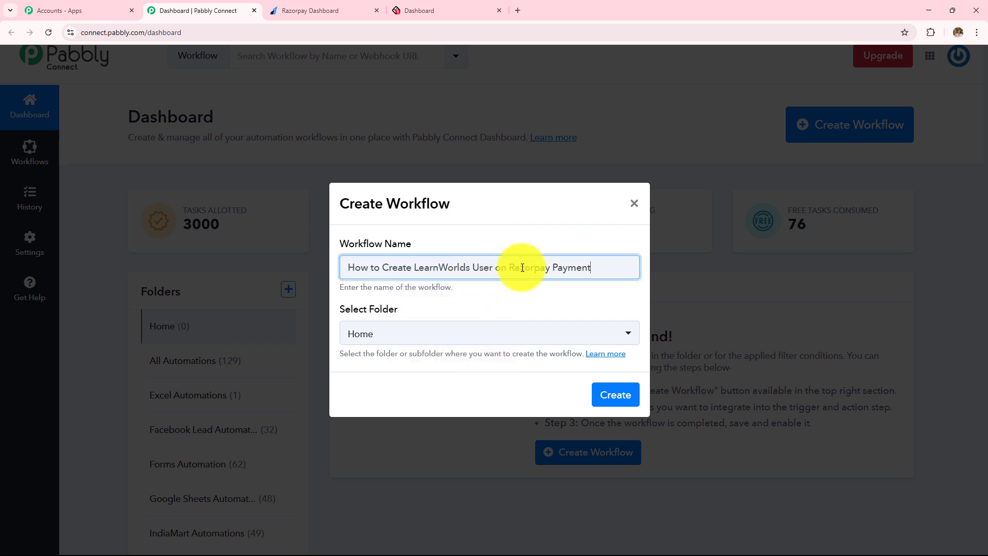
pyautogui.moveTo(591, 266); pyautogui.dragTo(291, 277)
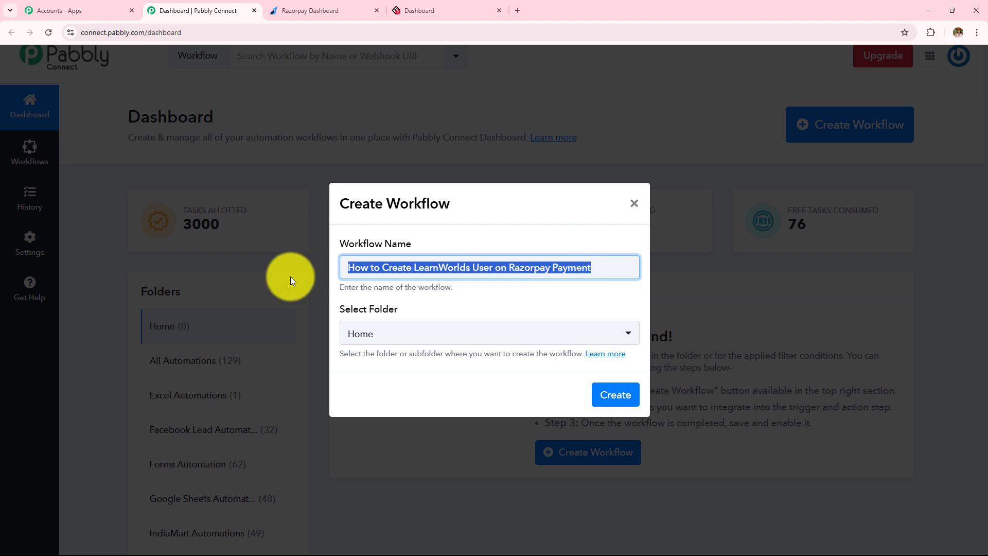
pyautogui.click(411, 345)
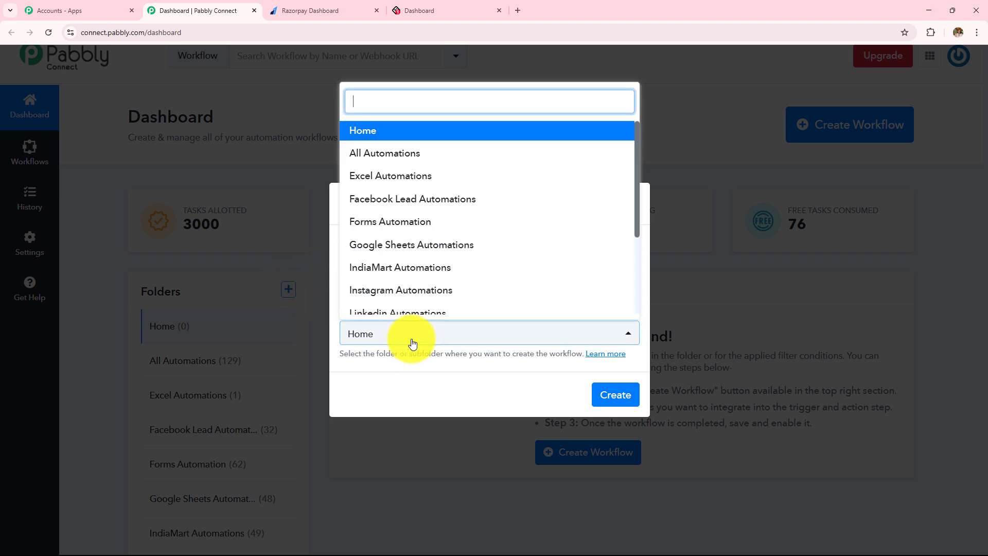
pyautogui.scroll(-3, 425, 276)
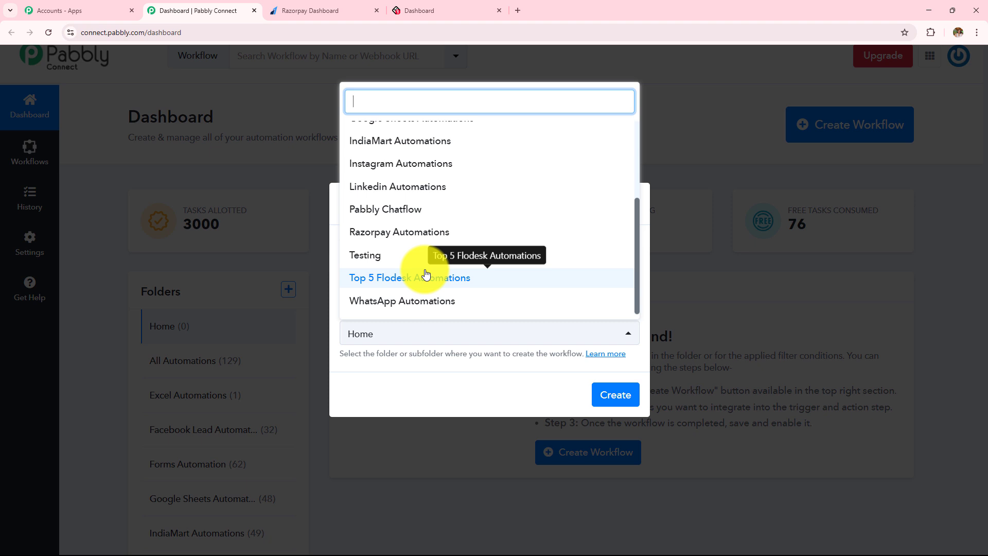
pyautogui.click(405, 232)
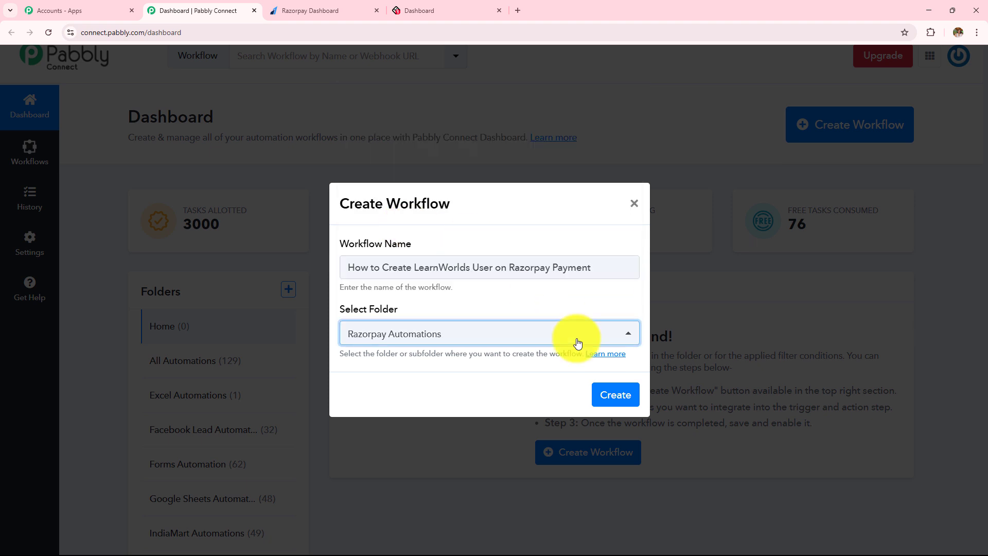
pyautogui.click(609, 391)
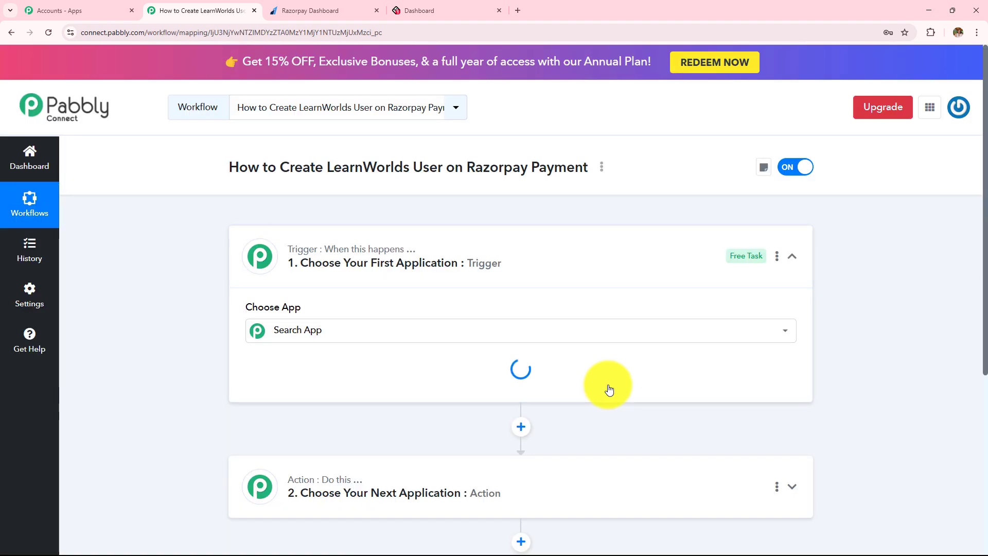
pyautogui.click(547, 266)
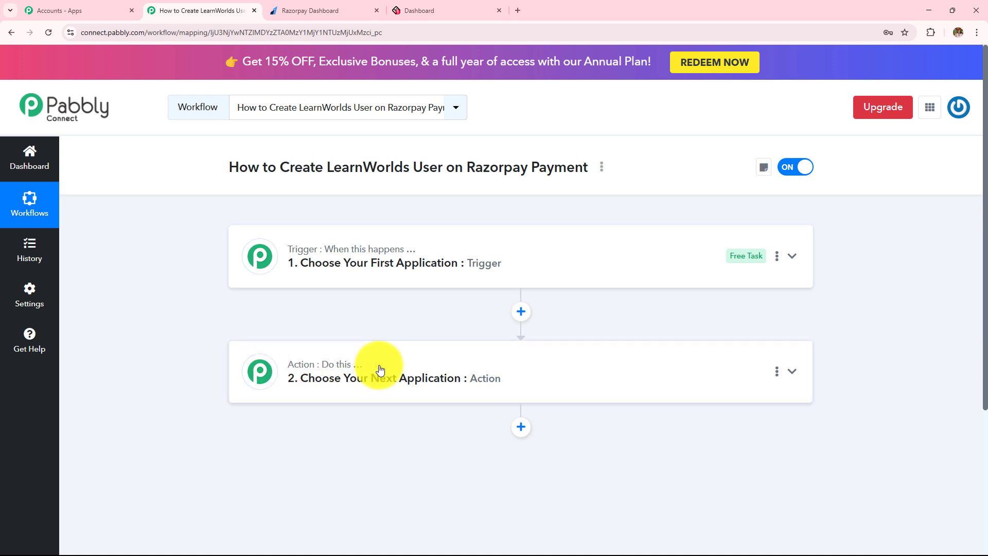
pyautogui.moveTo(400, 251)
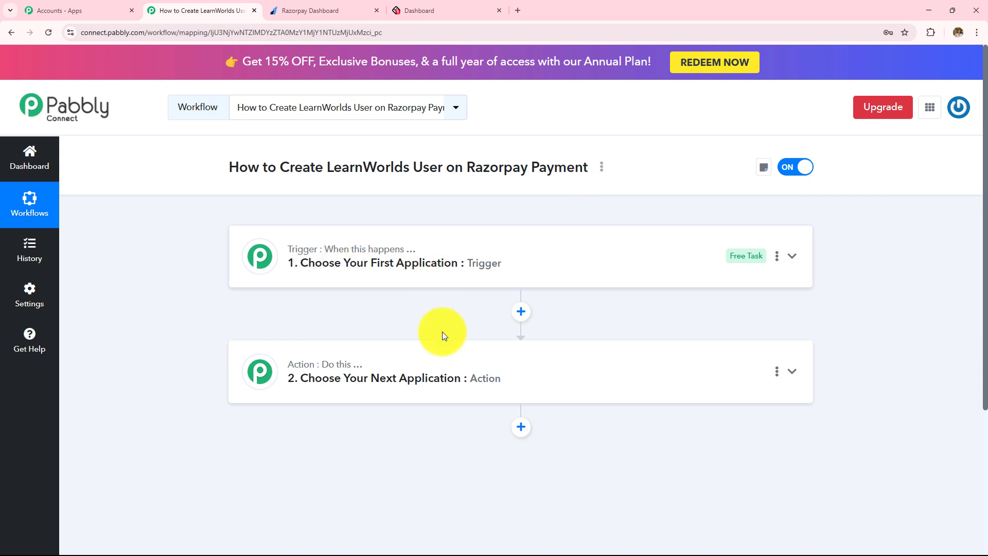
pyautogui.moveTo(386, 368)
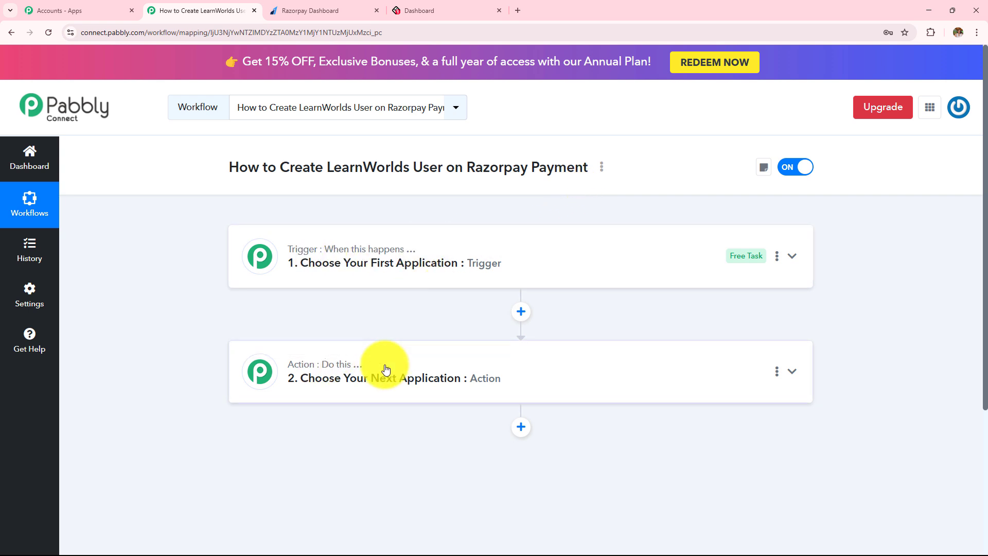
pyautogui.moveTo(467, 167); pyautogui.dragTo(575, 167)
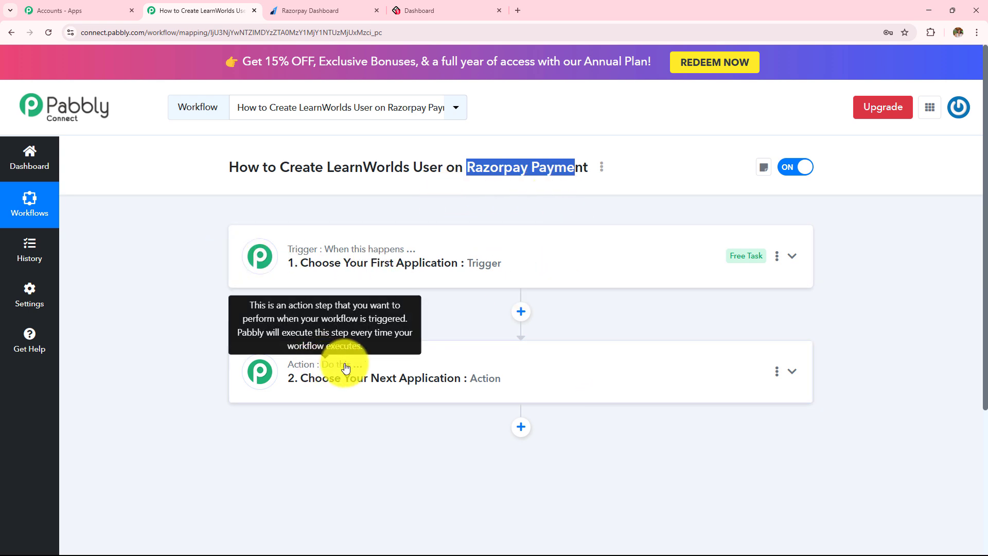
pyautogui.moveTo(274, 161); pyautogui.dragTo(438, 166)
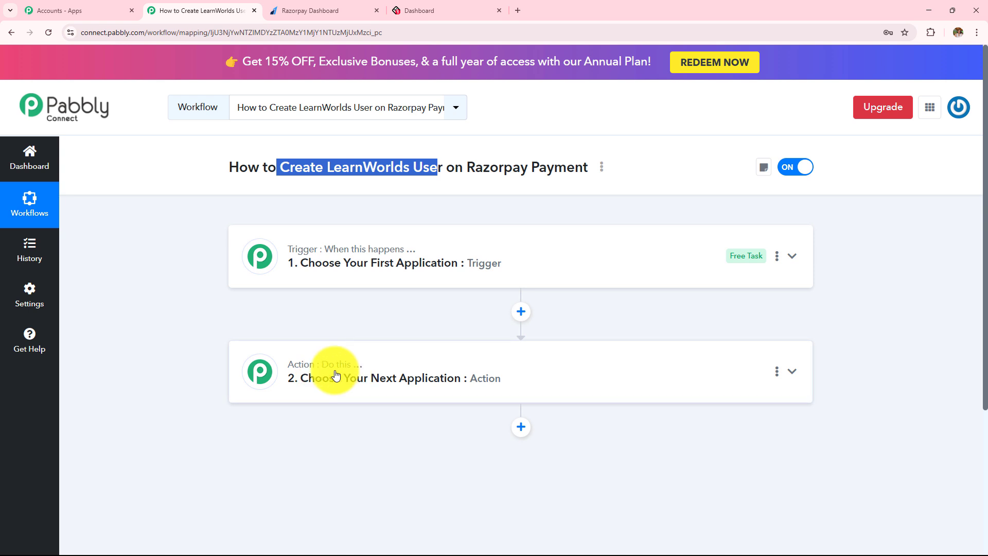
pyautogui.hotkey('shift', 'Right')
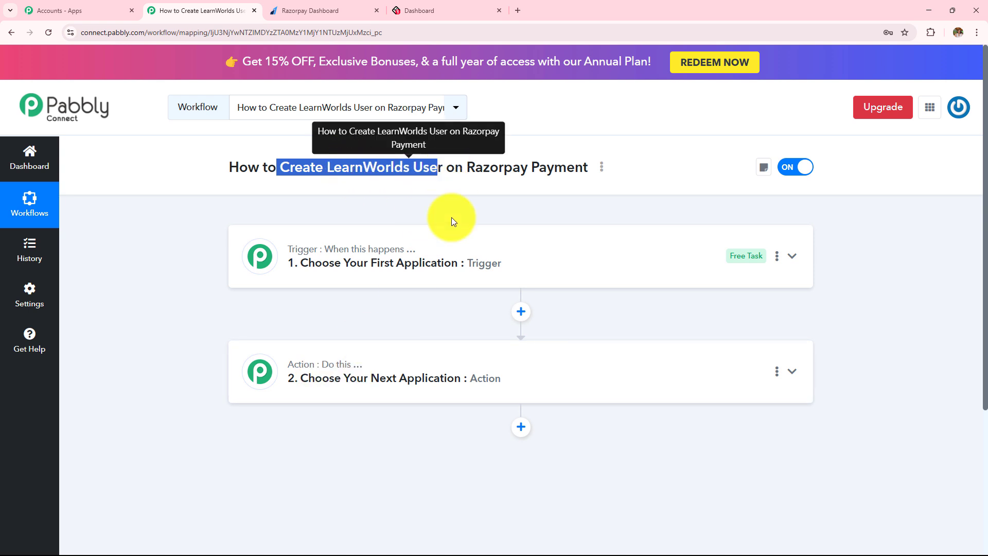
pyautogui.click(452, 257)
# Set the trigger to Razorpay's Payment Captured event and review its webhook setup instructions
pyautogui.write('Raz')
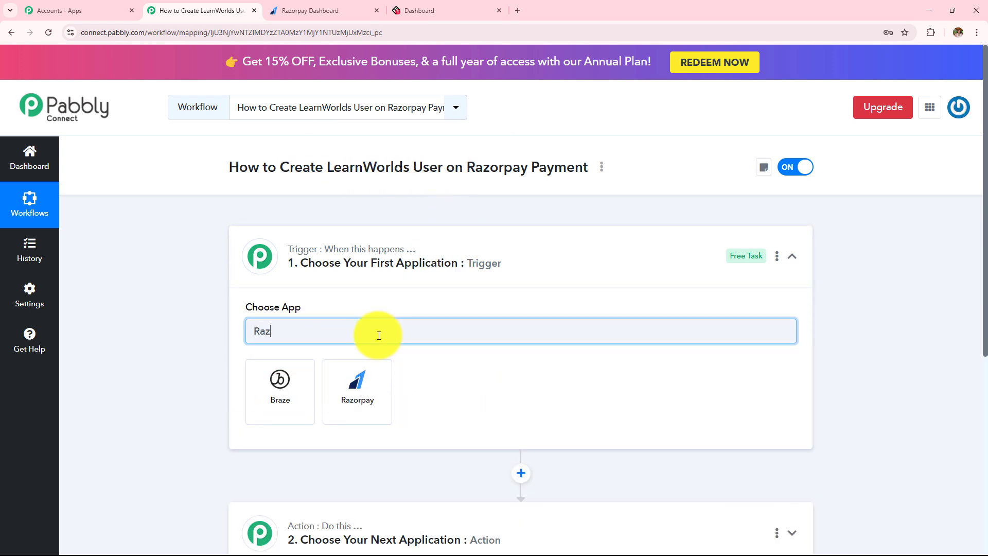
pyautogui.click(368, 394)
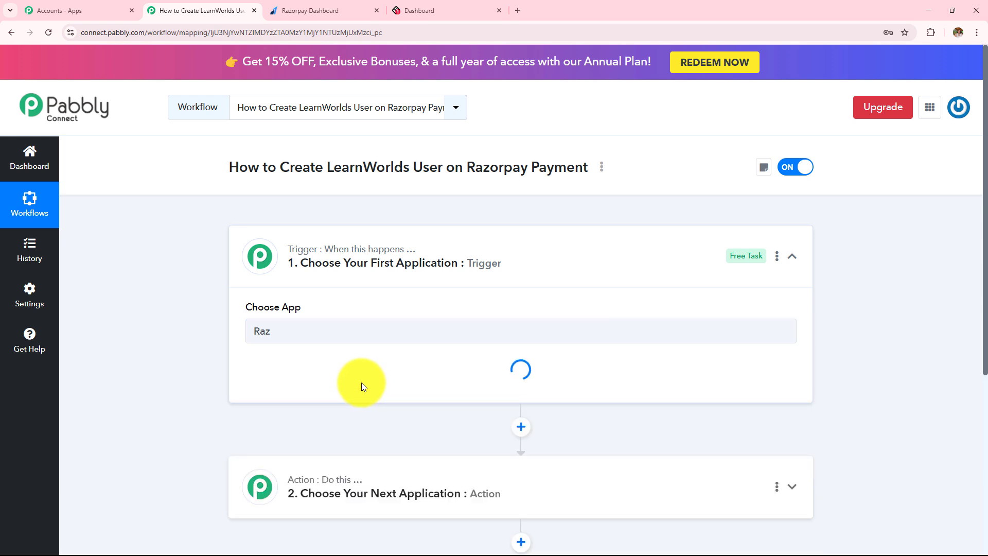
pyautogui.click(348, 390)
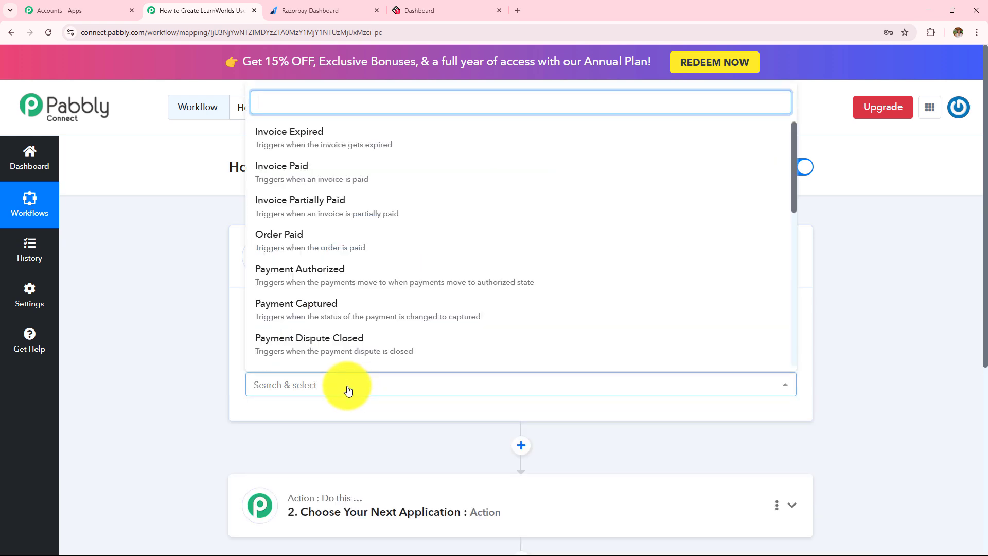
pyautogui.scroll(-1, 363, 317)
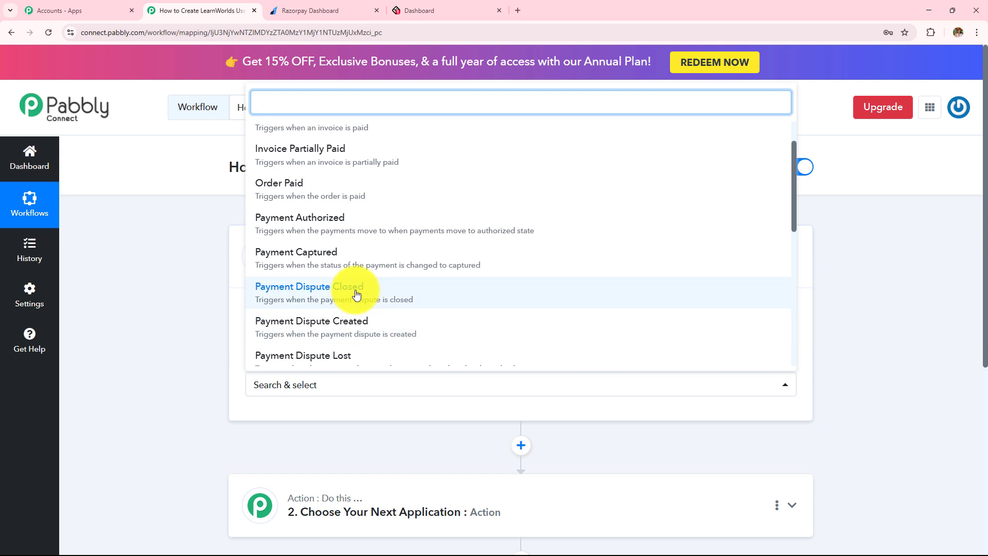
pyautogui.click(353, 258)
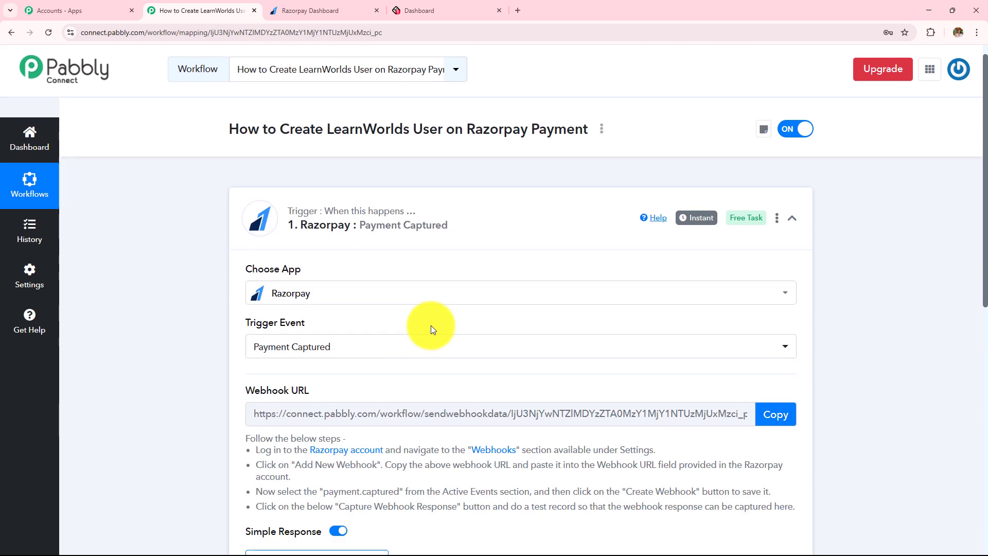
pyautogui.scroll(-2, 431, 325)
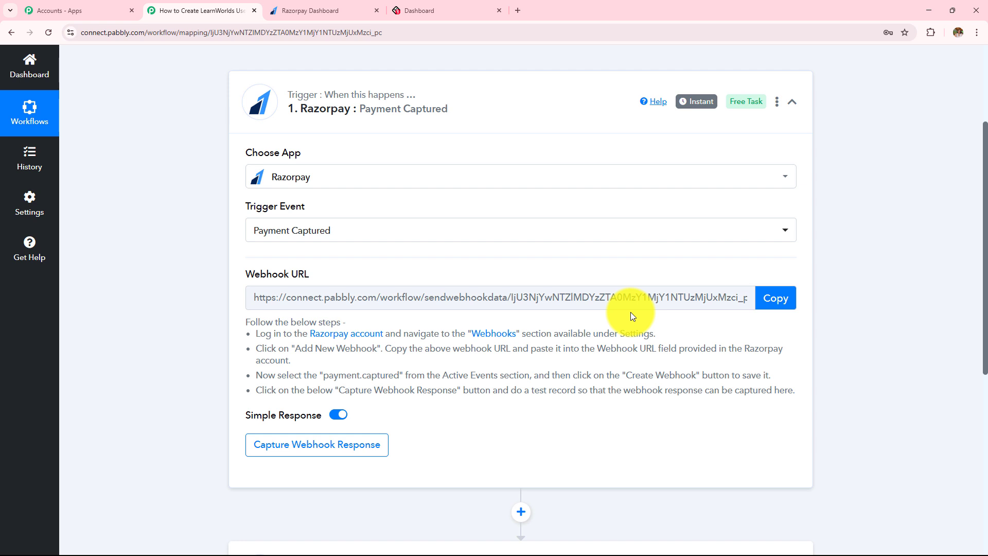
pyautogui.moveTo(240, 323); pyautogui.dragTo(473, 396)
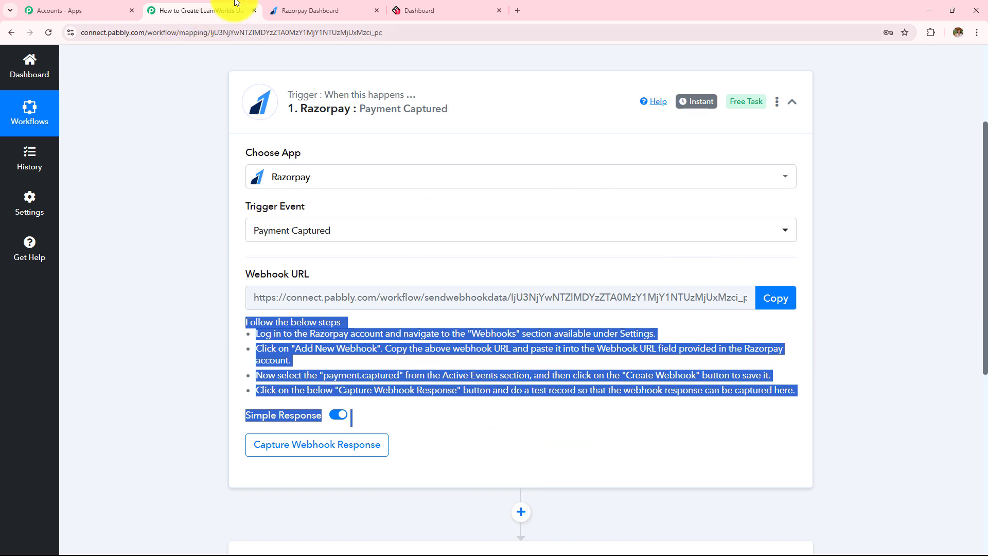
pyautogui.click(296, 11)
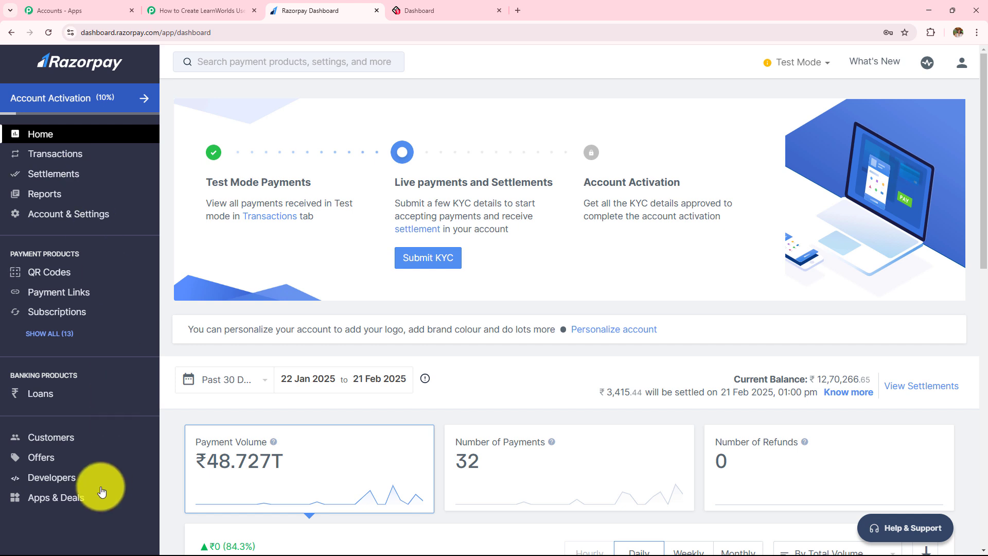
# Start adding a new webhook under Razorpay's Developers > Webhooks
pyautogui.click(54, 477)
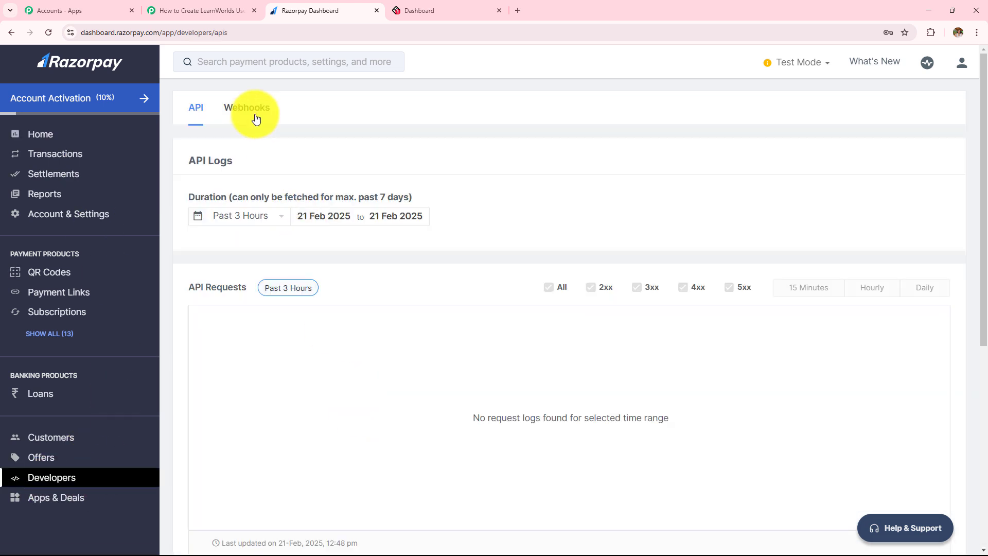
pyautogui.click(256, 119)
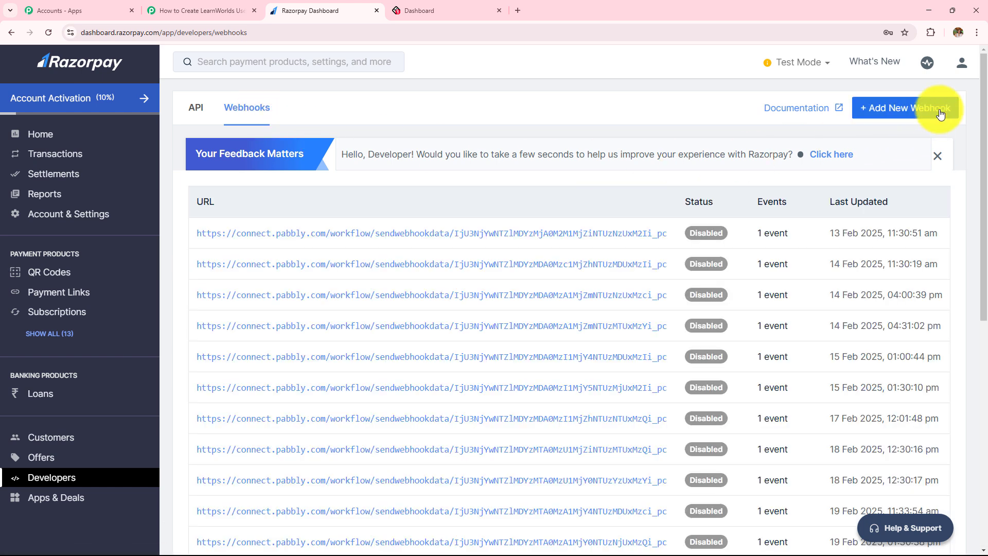
pyautogui.click(882, 112)
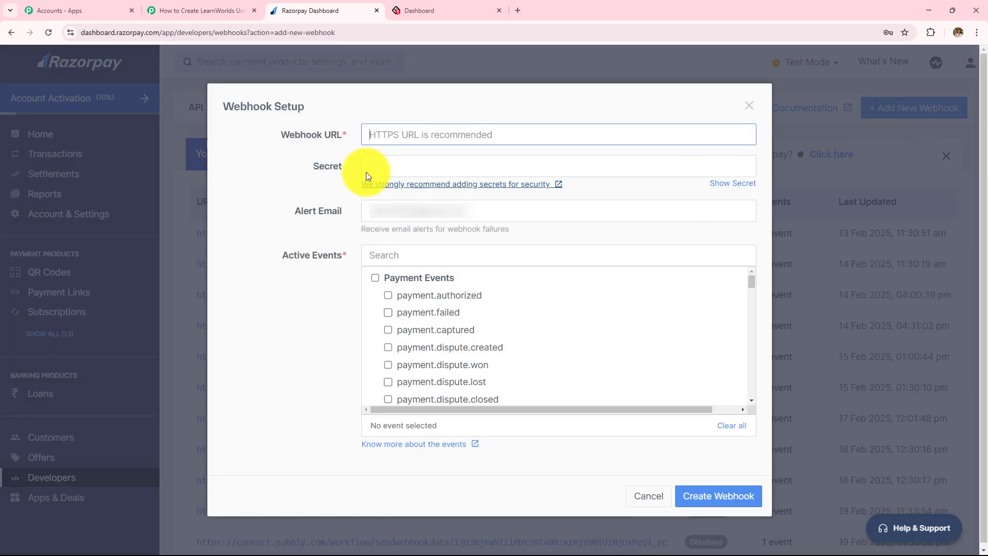
pyautogui.moveTo(280, 137); pyautogui.dragTo(339, 271)
pyautogui.click(344, 284)
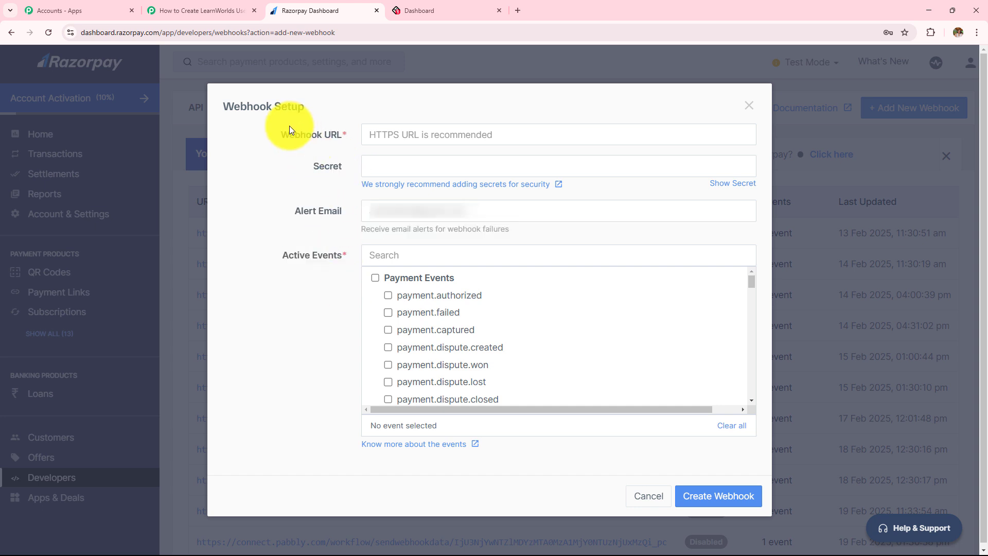
pyautogui.moveTo(282, 133); pyautogui.dragTo(370, 138)
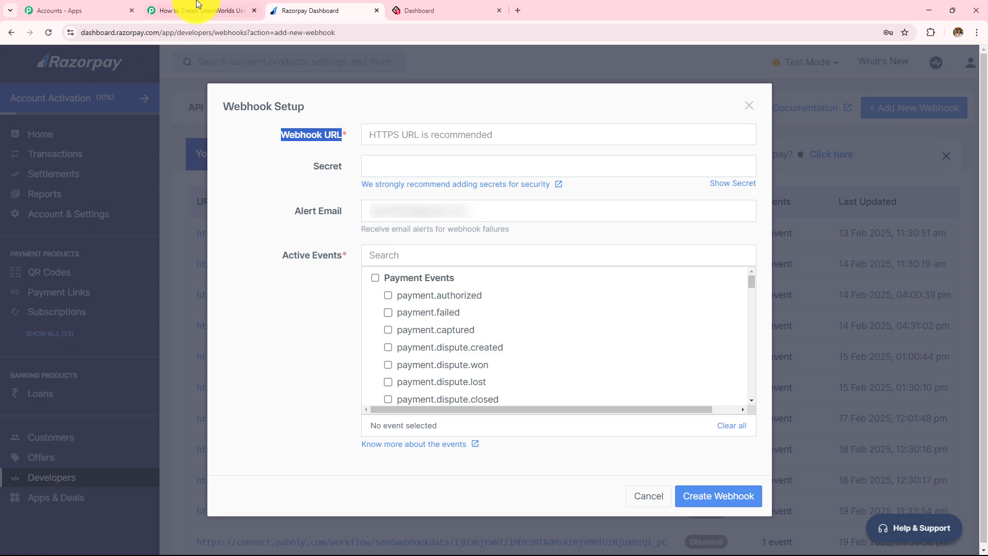
# Paste the copied Pabbly webhook URL into the Webhook URL field and enter a webhook secret
pyautogui.click(220, 11)
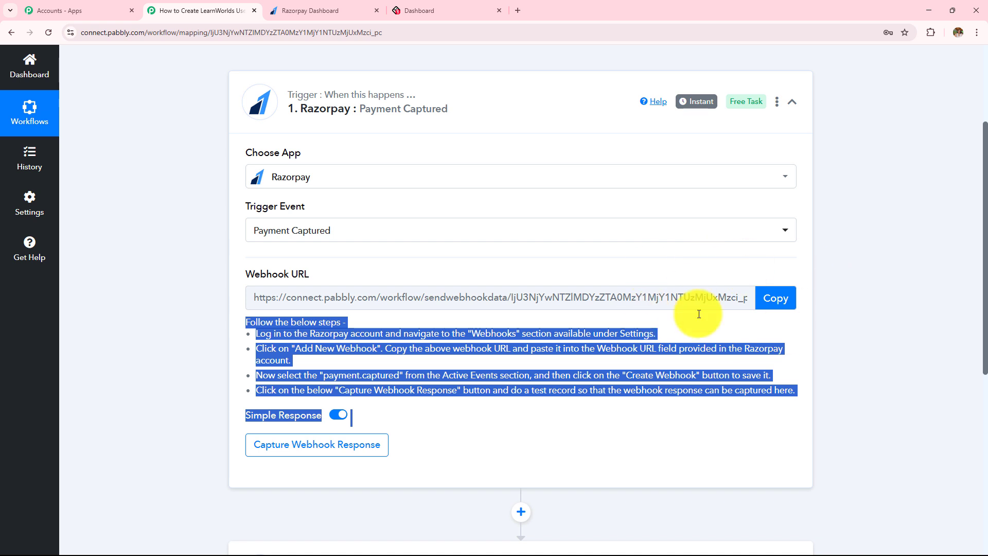
pyautogui.click(776, 306)
pyautogui.click(330, 10)
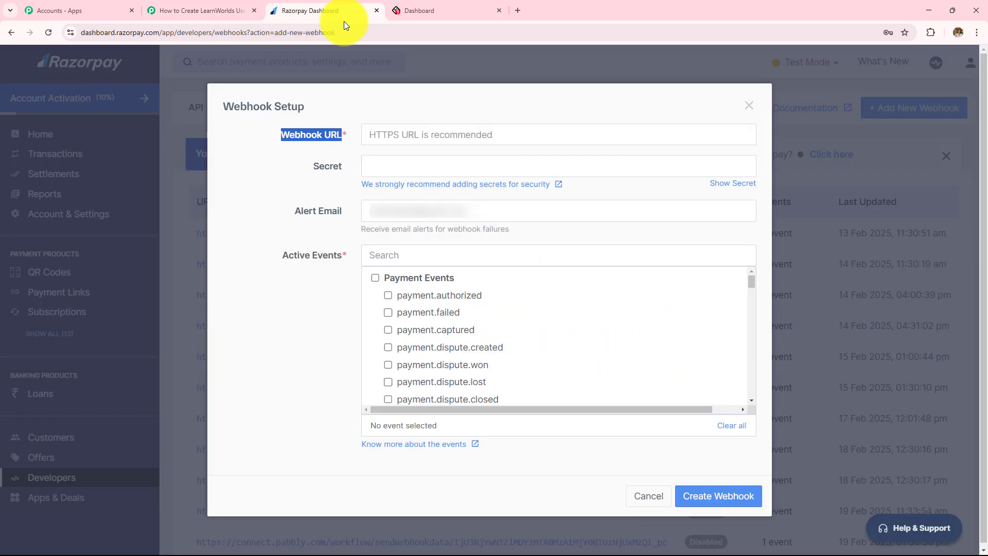
pyautogui.click(409, 138)
pyautogui.hotkey('ctrl', 'v')
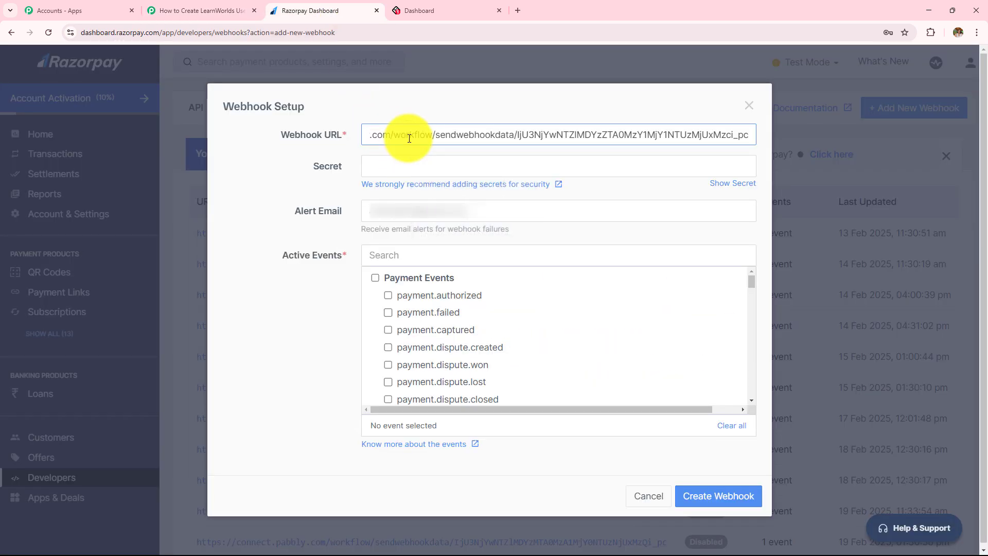
pyautogui.click(416, 166)
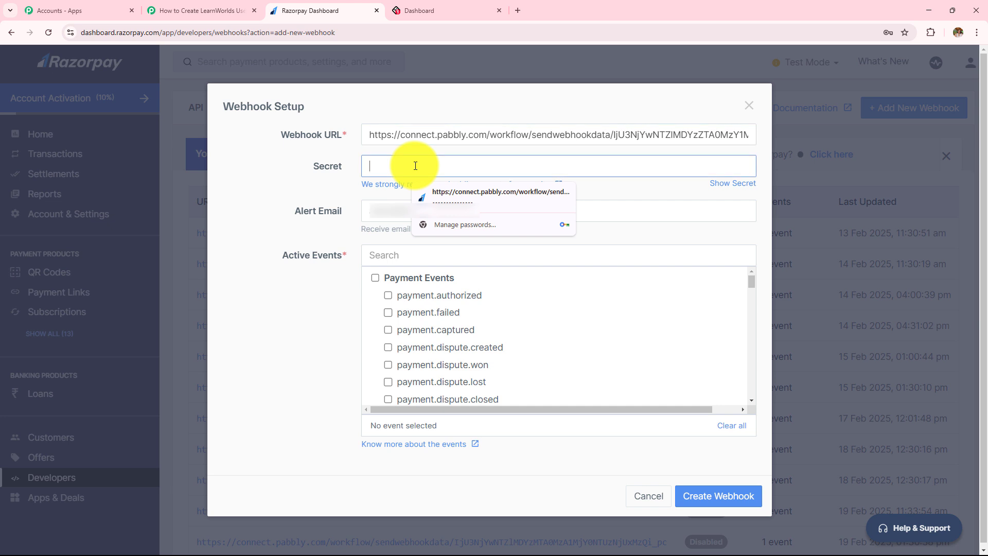
pyautogui.write('123')
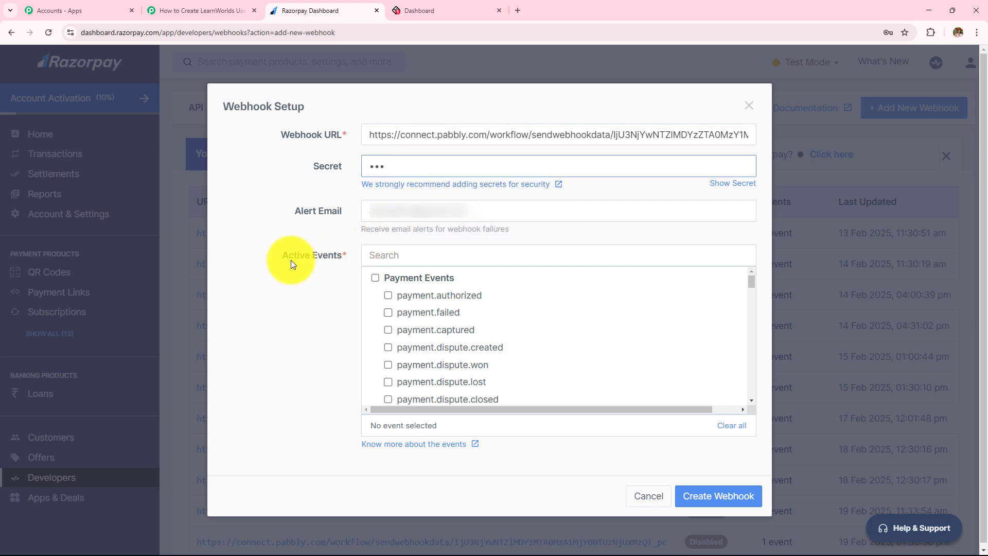
# Subscribe the webhook to payment.captured, save it, and have Pabbly wait for its response
pyautogui.moveTo(280, 258); pyautogui.dragTo(344, 258)
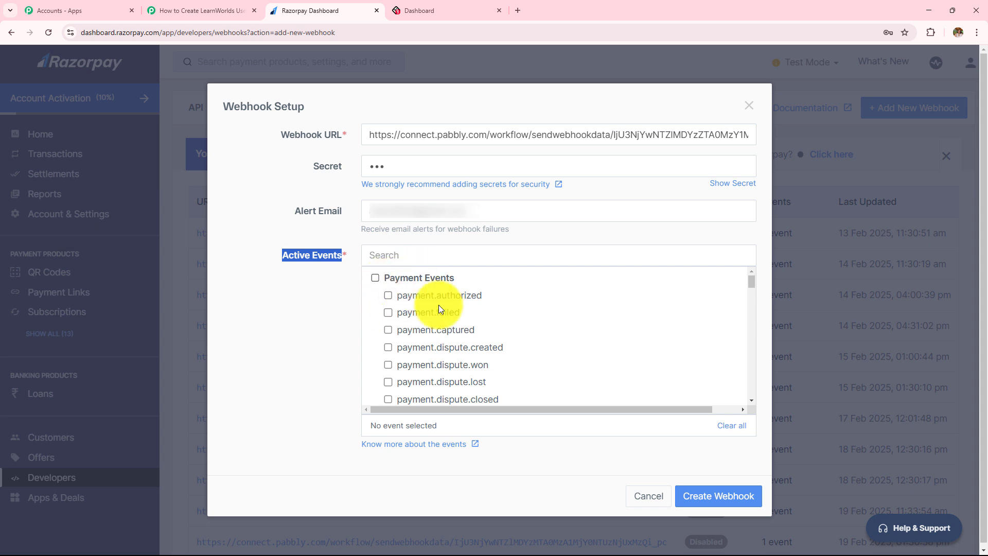
pyautogui.click(388, 330)
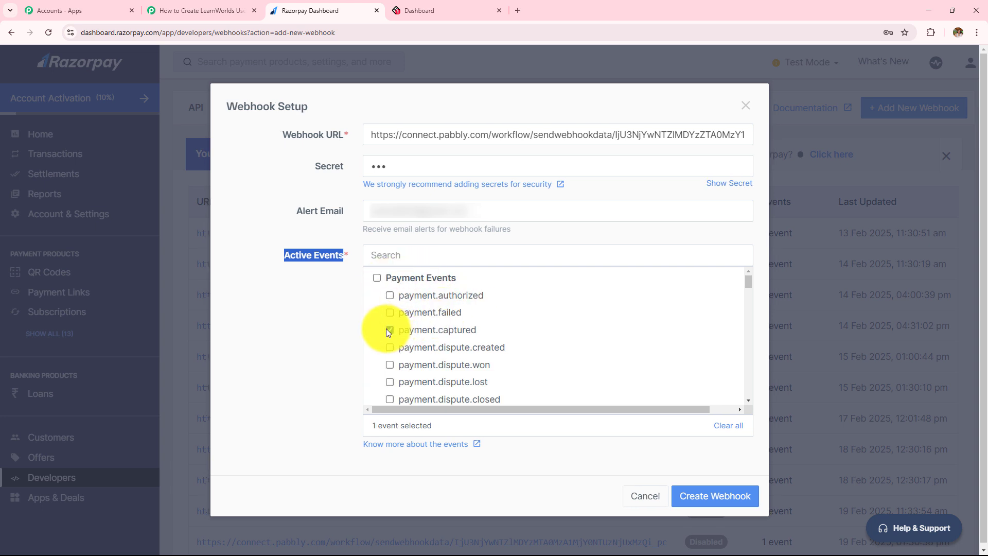
pyautogui.click(704, 502)
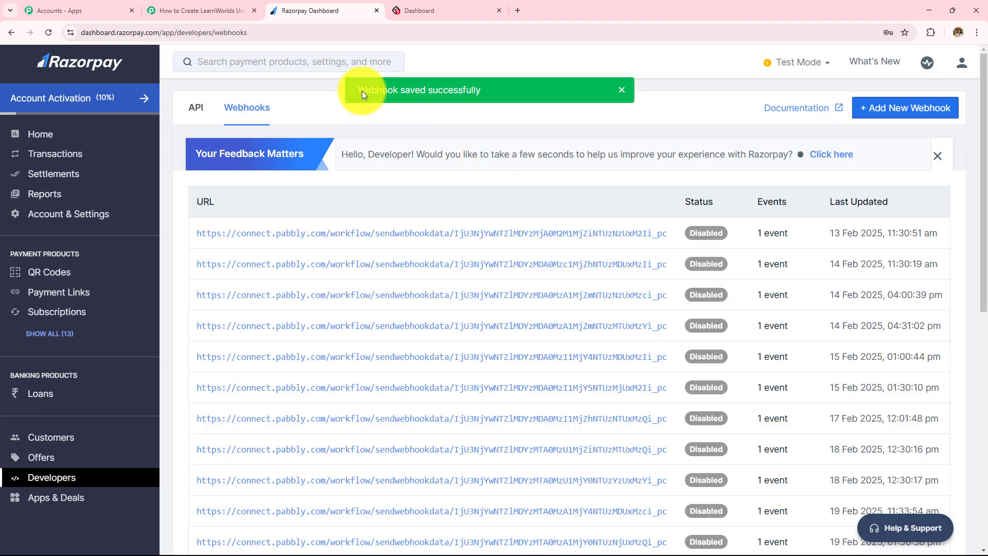
pyautogui.moveTo(360, 91); pyautogui.dragTo(502, 86)
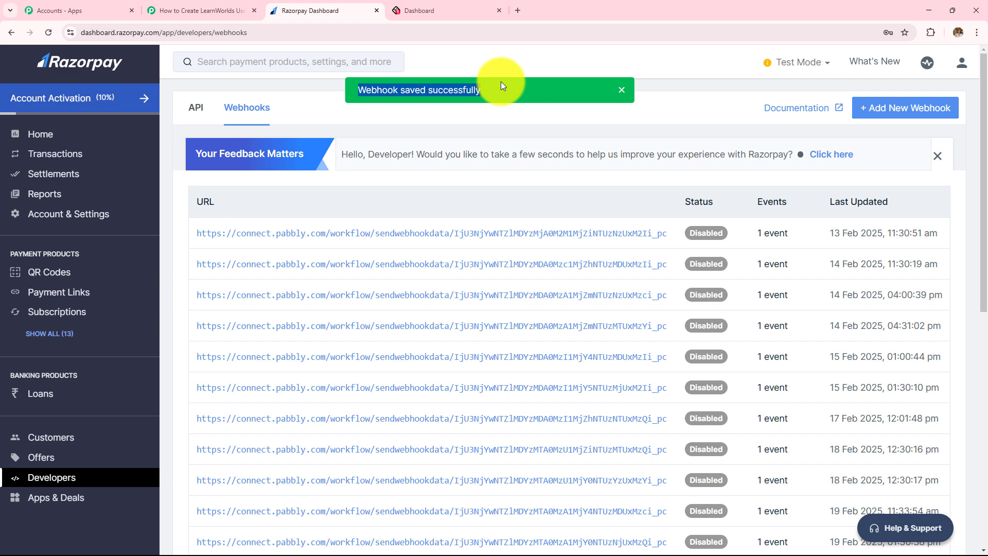
pyautogui.click(201, 10)
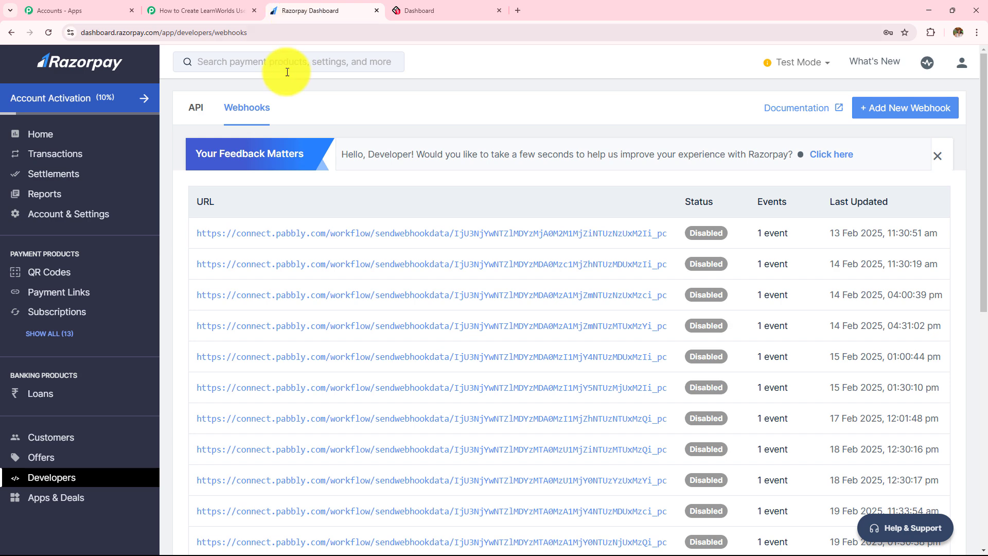
pyautogui.click(175, 5)
pyautogui.scroll(-4, 311, 274)
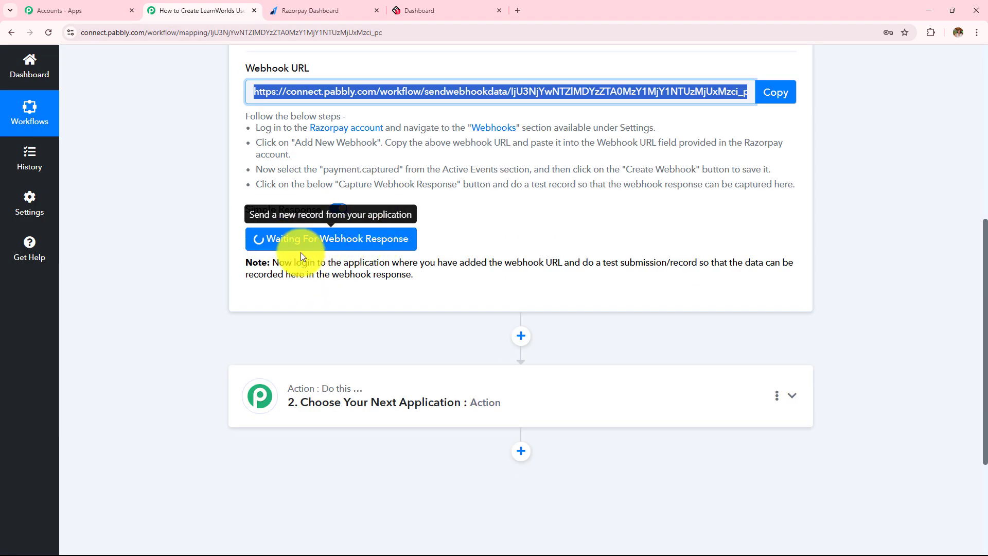
pyautogui.moveTo(272, 262); pyautogui.dragTo(438, 287)
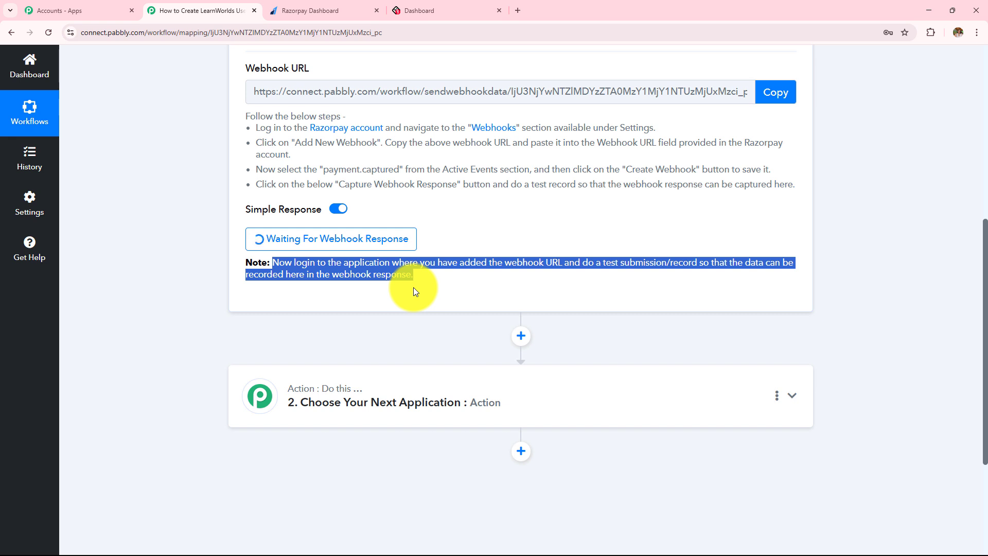
pyautogui.scroll(3, 415, 291)
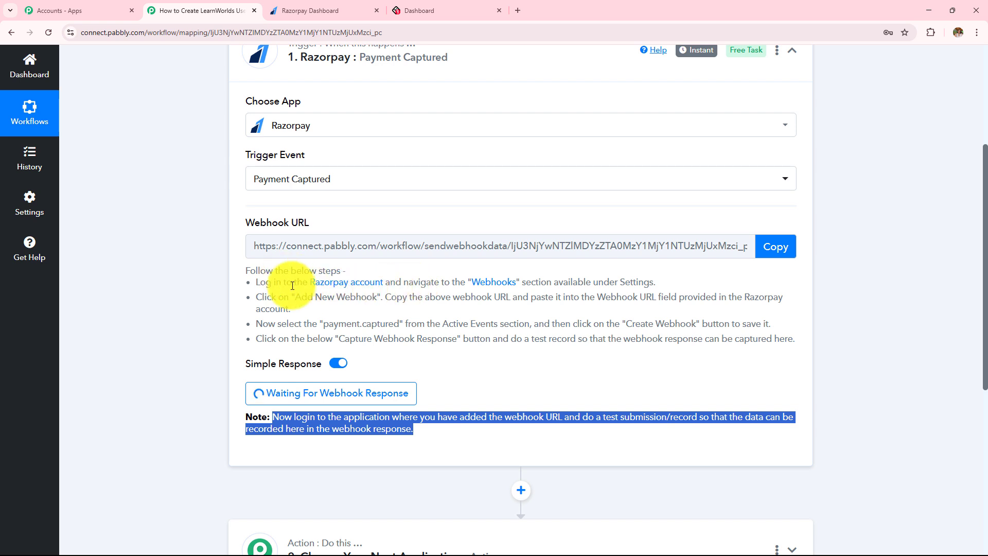
pyautogui.scroll(3, 254, 319)
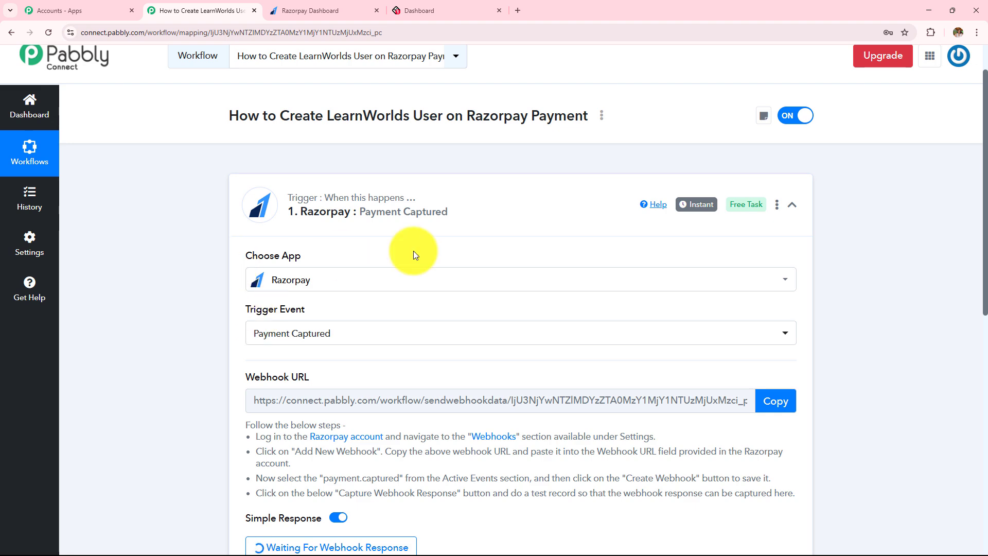
pyautogui.scroll(-3, 411, 251)
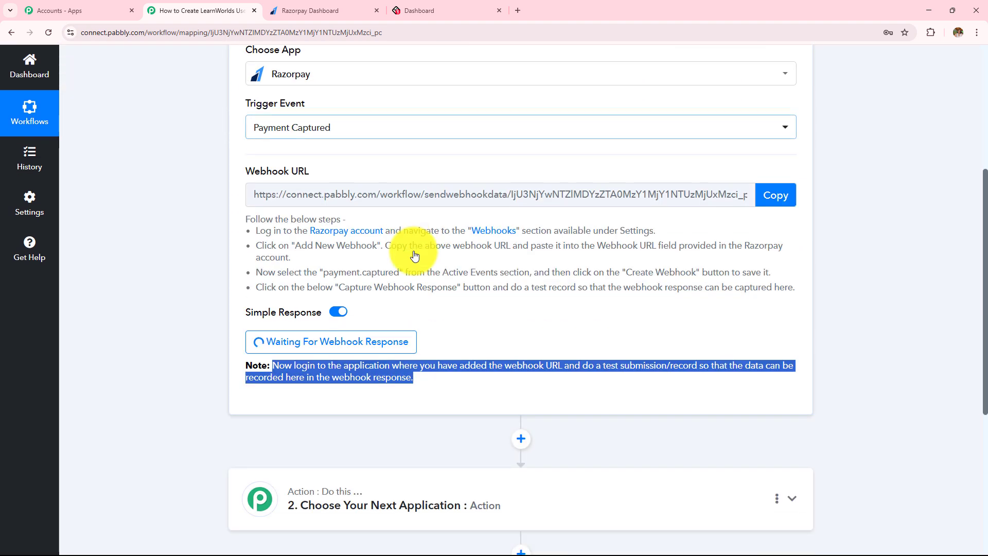
# Copy the 'The Ultimate Guide to Digital Marketing!' payment page link and load it in a new tab
pyautogui.click(319, 10)
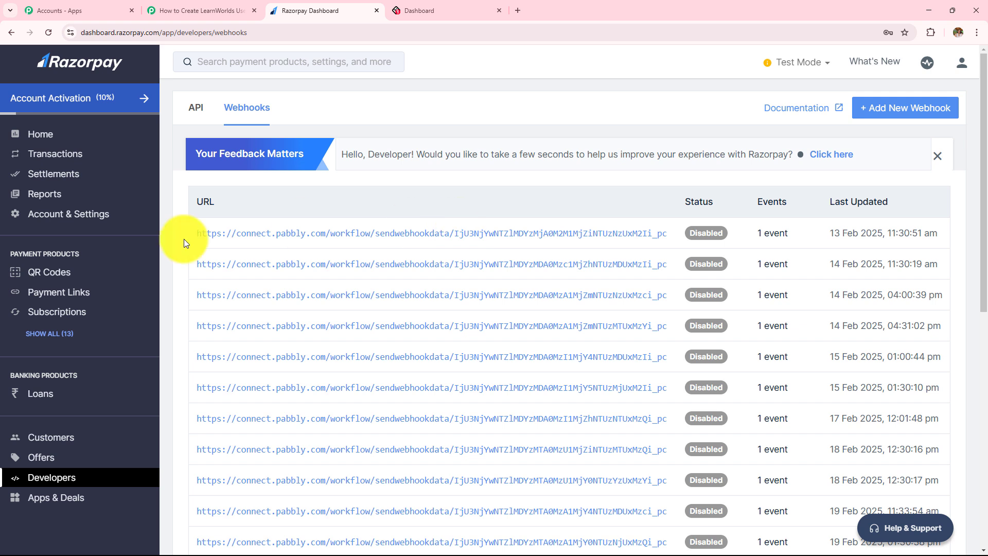
pyautogui.click(31, 333)
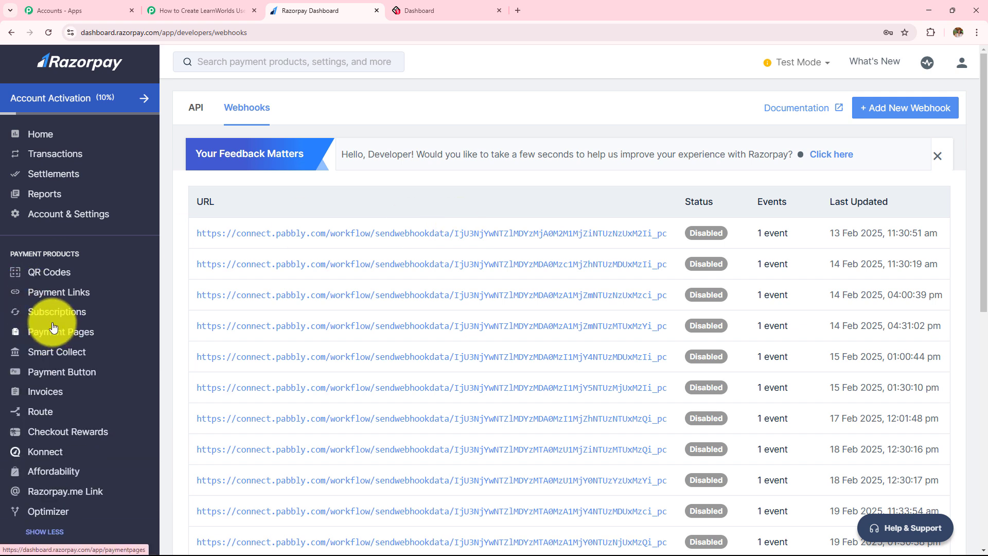
pyautogui.moveTo(7, 252); pyautogui.dragTo(133, 256)
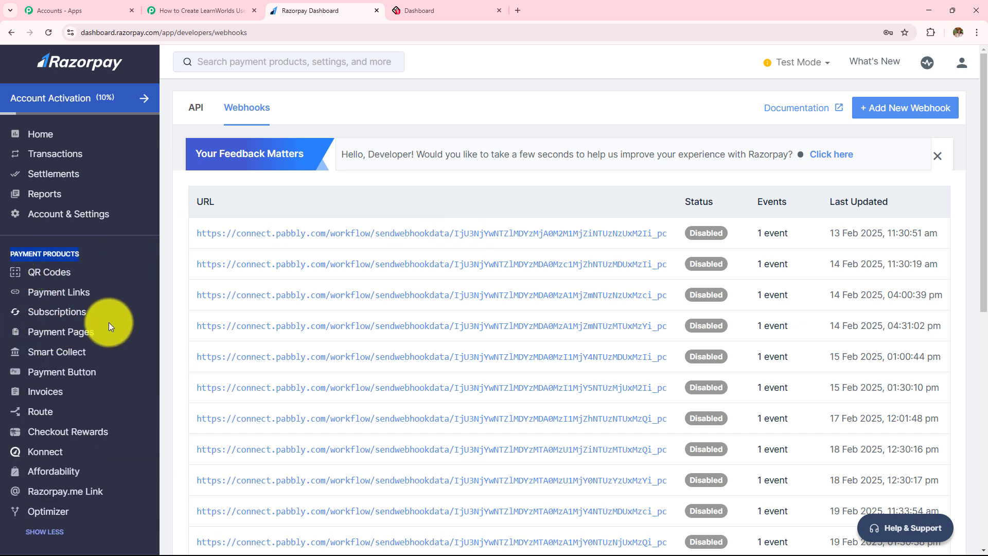
pyautogui.click(45, 336)
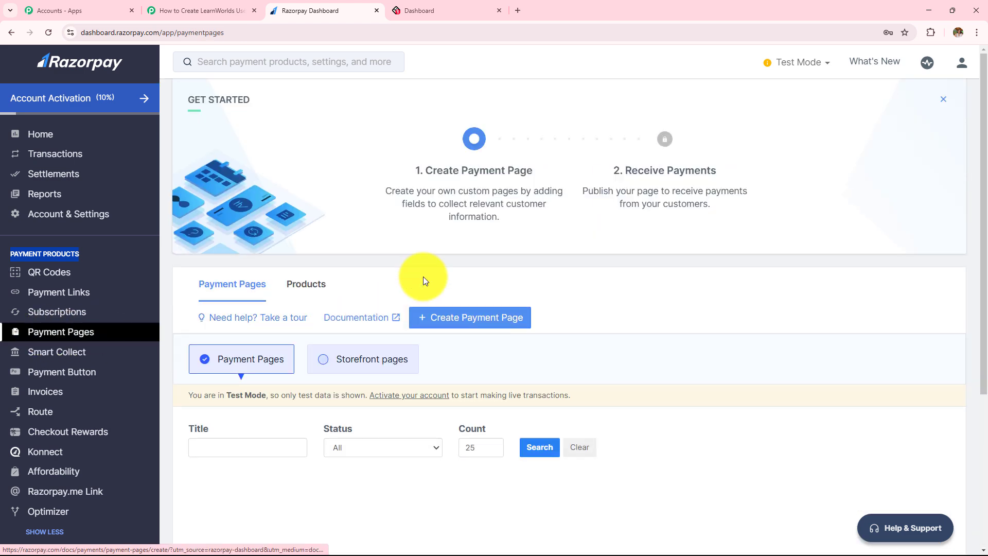
pyautogui.scroll(-6, 450, 233)
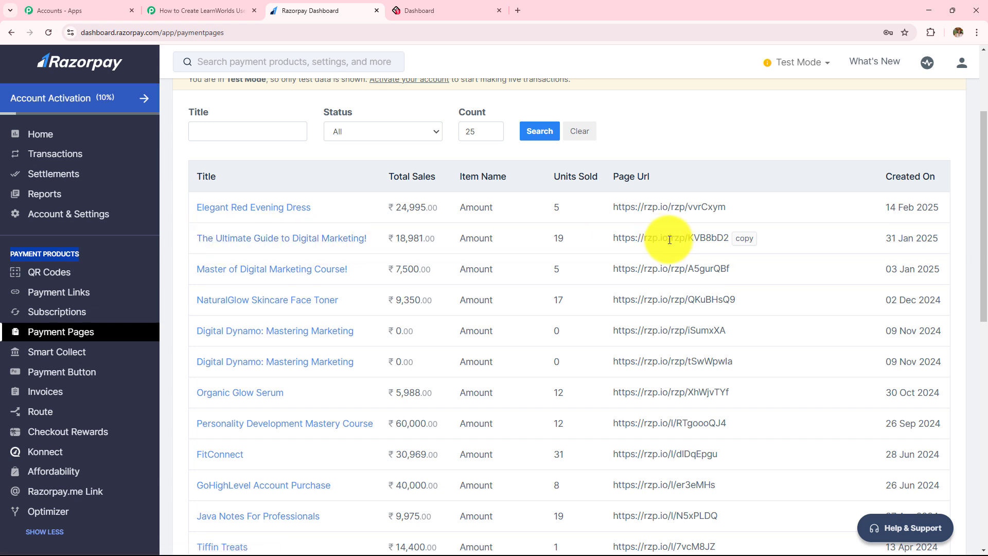
pyautogui.click(752, 240)
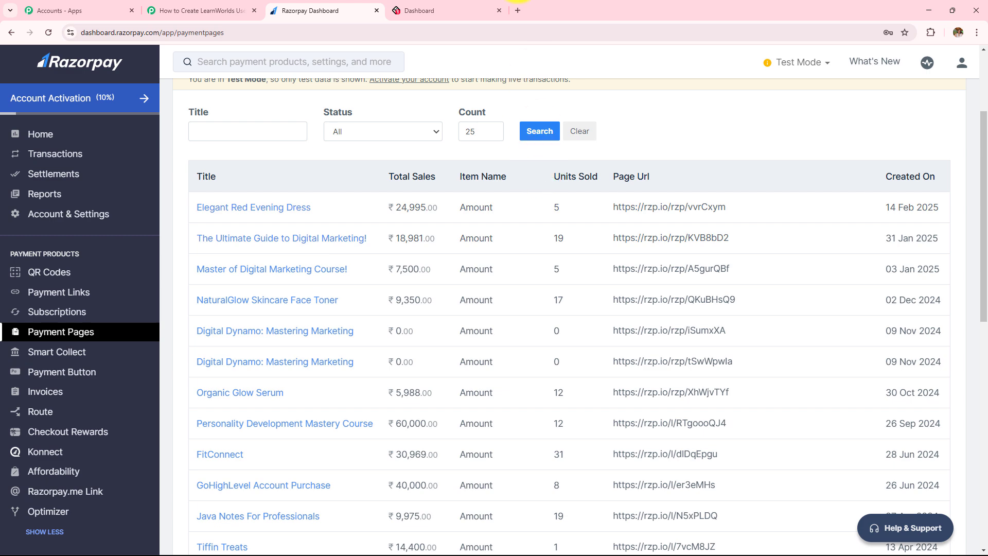
pyautogui.click(517, 10)
pyautogui.hotkey('ctrl', 'v')
pyautogui.press('Return')
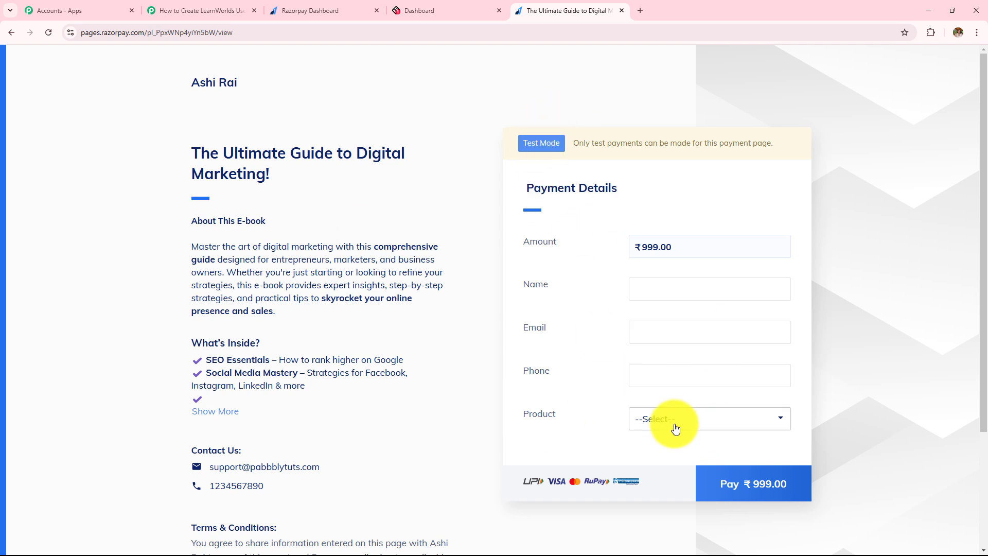
# Autofill the customer details and pay ₹999.00 by UPI with success@razorpay
pyautogui.click(685, 290)
pyautogui.click(684, 311)
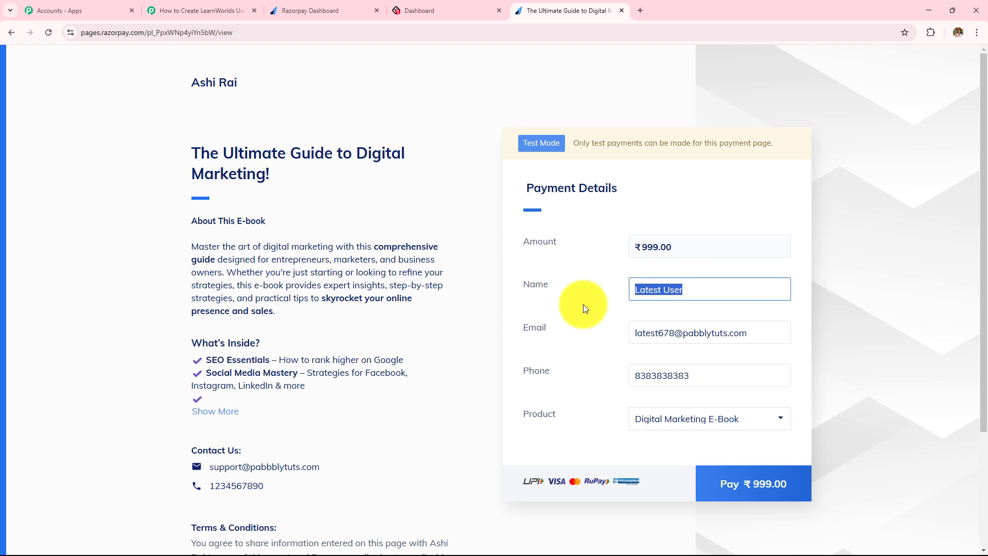
pyautogui.press('Tab')
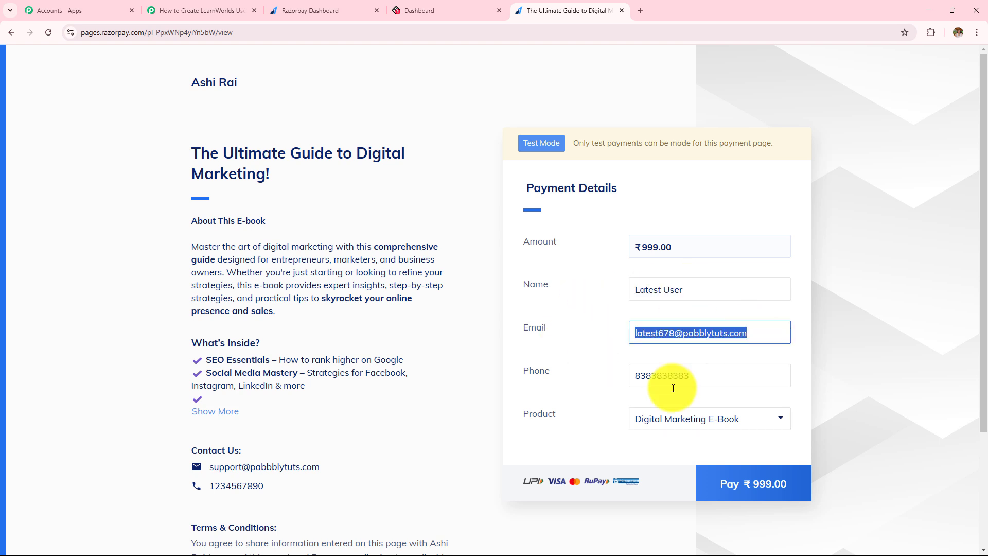
pyautogui.press('Tab')
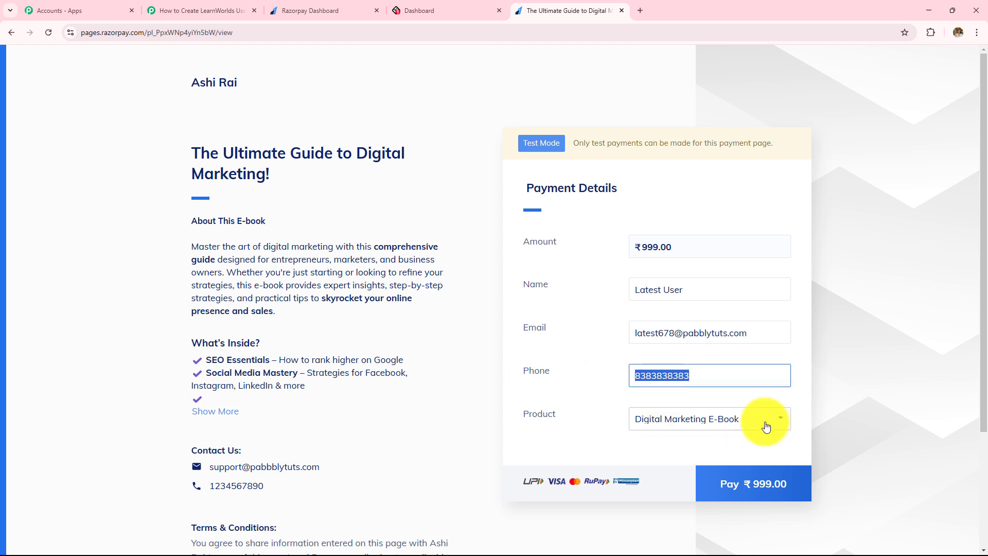
pyautogui.click(780, 491)
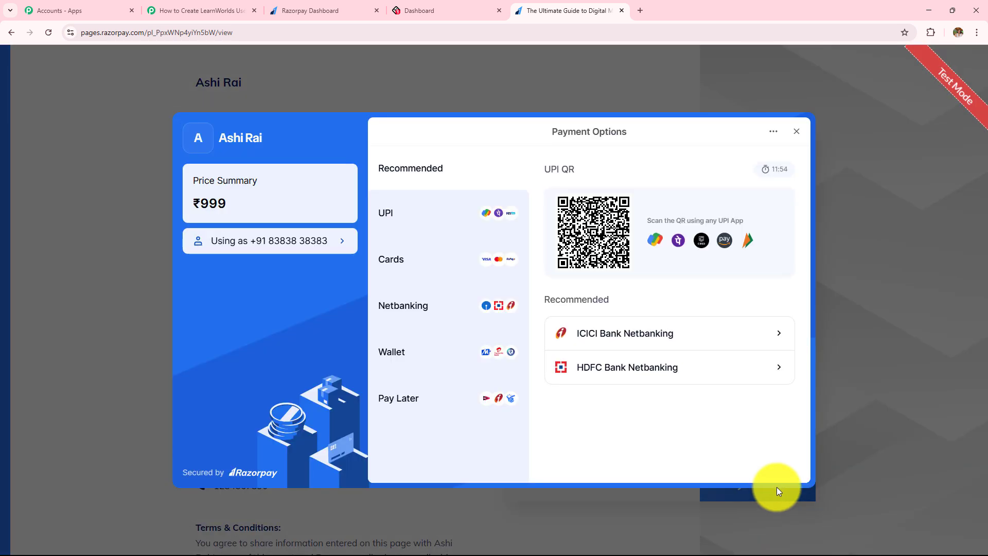
pyautogui.click(453, 223)
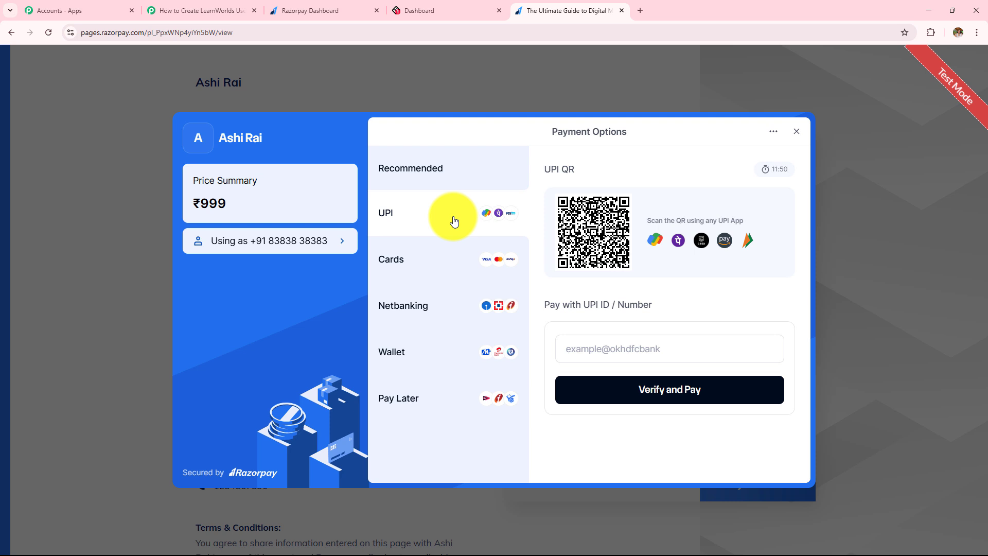
pyautogui.click(644, 349)
pyautogui.click(645, 384)
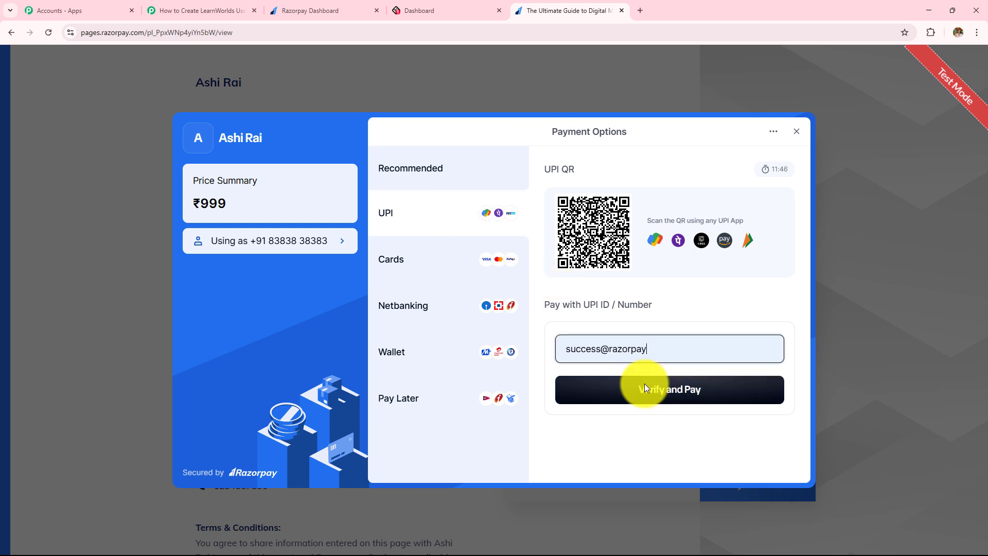
pyautogui.click(696, 395)
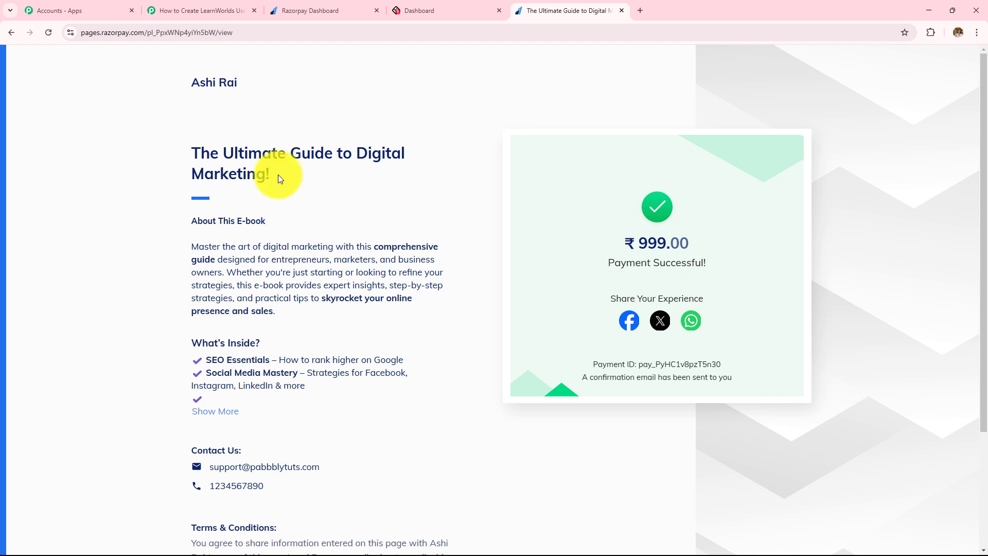
# Check the captured payment response in Pabbly, including the Notes Product value
pyautogui.click(183, 10)
pyautogui.scroll(-2, 589, 237)
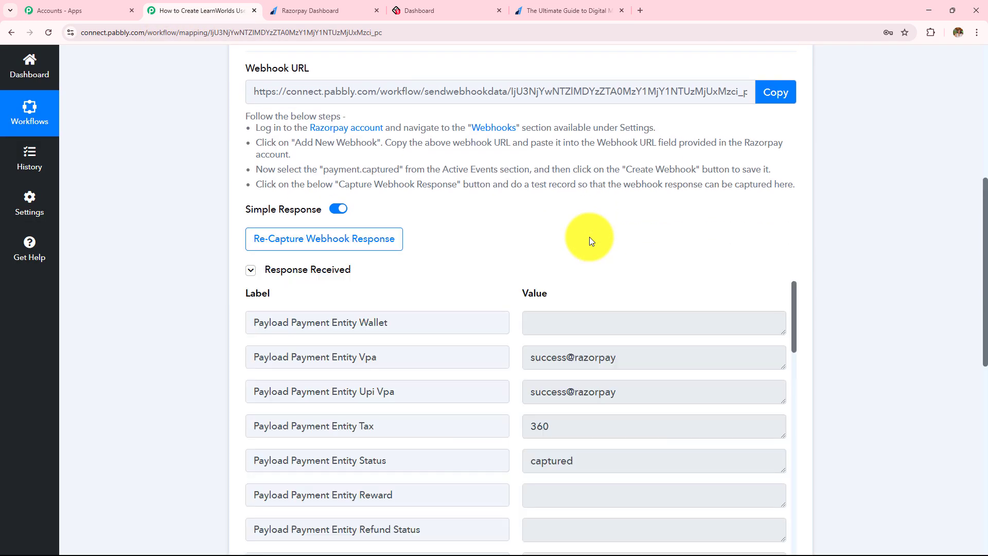
pyautogui.scroll(-4, 588, 236)
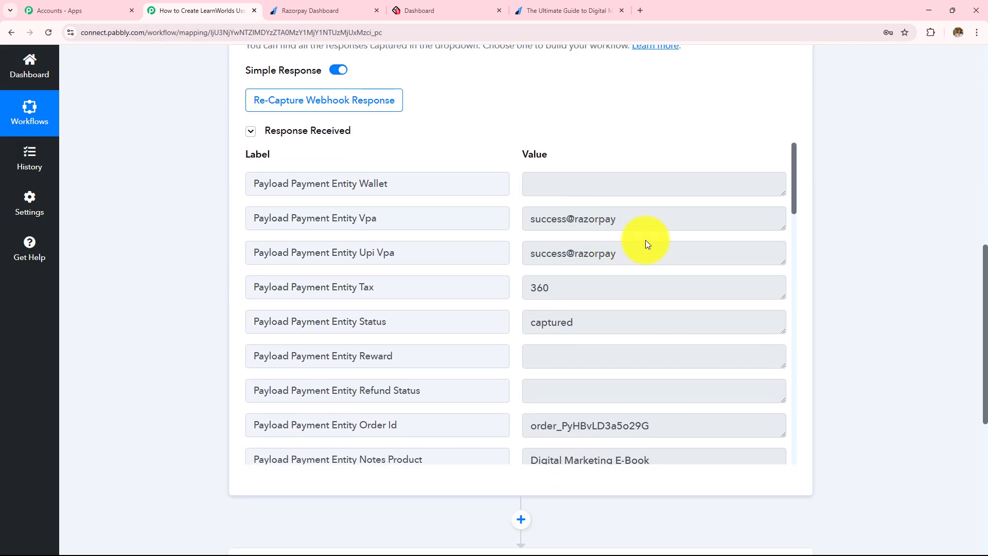
pyautogui.scroll(-5, 645, 242)
pyautogui.tripleClick(663, 203)
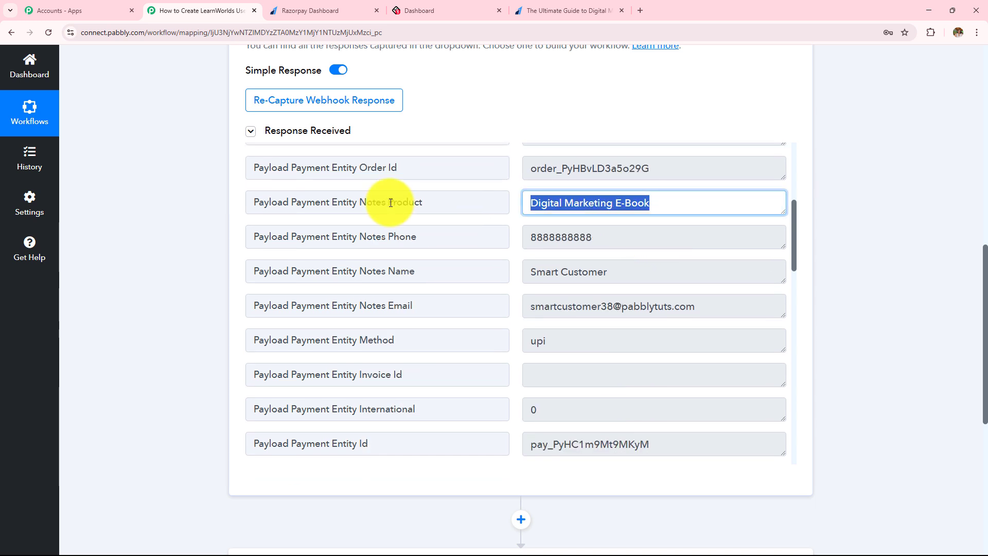
# Return to the payment page and check the prefilled name, e-mail and new phone number
pyautogui.hotkey('ctrl', '5')
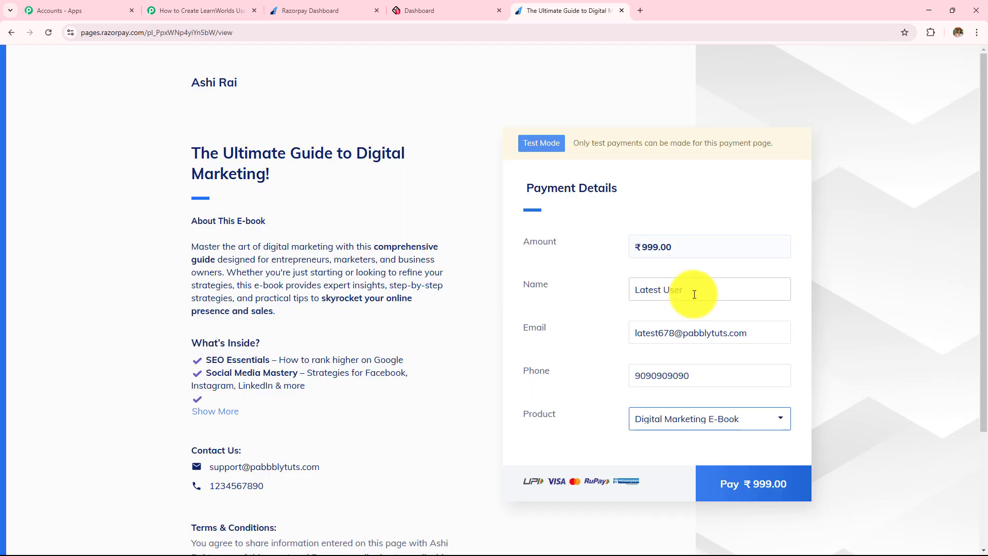
pyautogui.moveTo(695, 294); pyautogui.dragTo(538, 289)
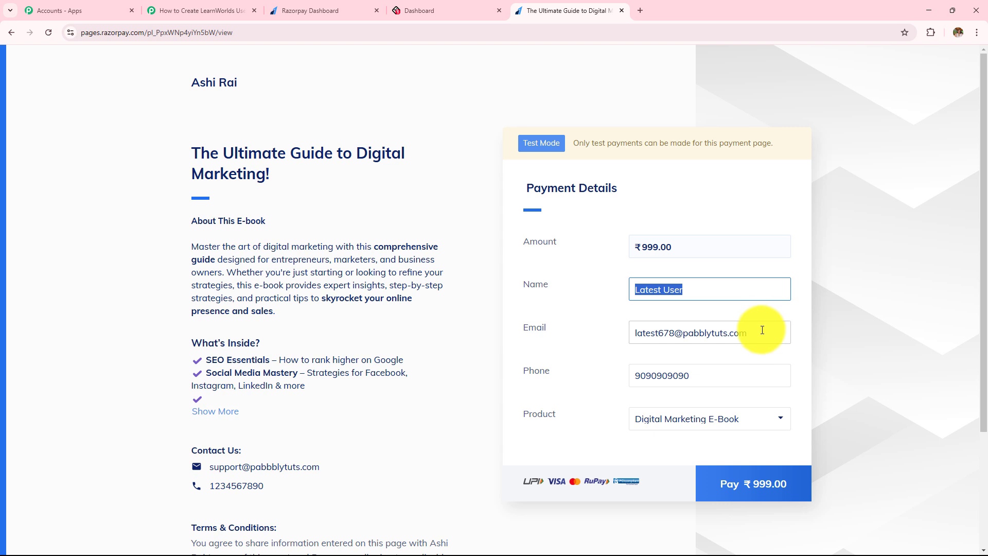
pyautogui.moveTo(756, 332); pyautogui.dragTo(633, 333)
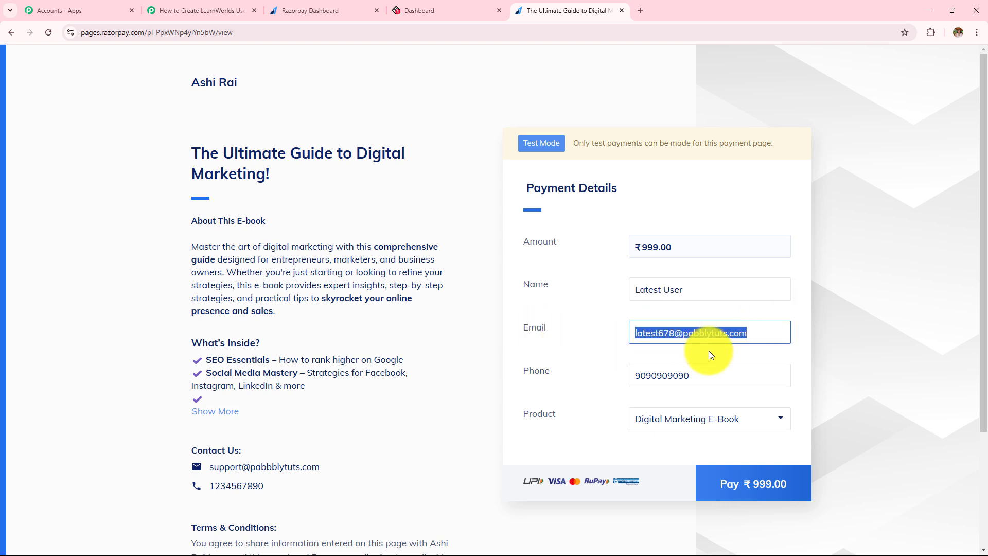
pyautogui.moveTo(702, 378); pyautogui.dragTo(561, 378)
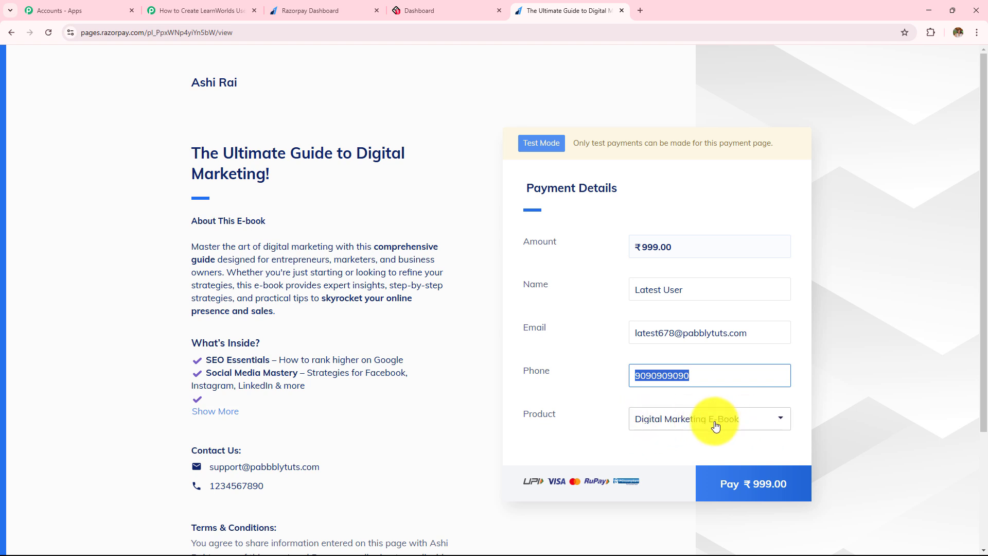
# Pay ₹999.00 by UPI with success@razorpay and confirm the payment succeeded
pyautogui.click(724, 496)
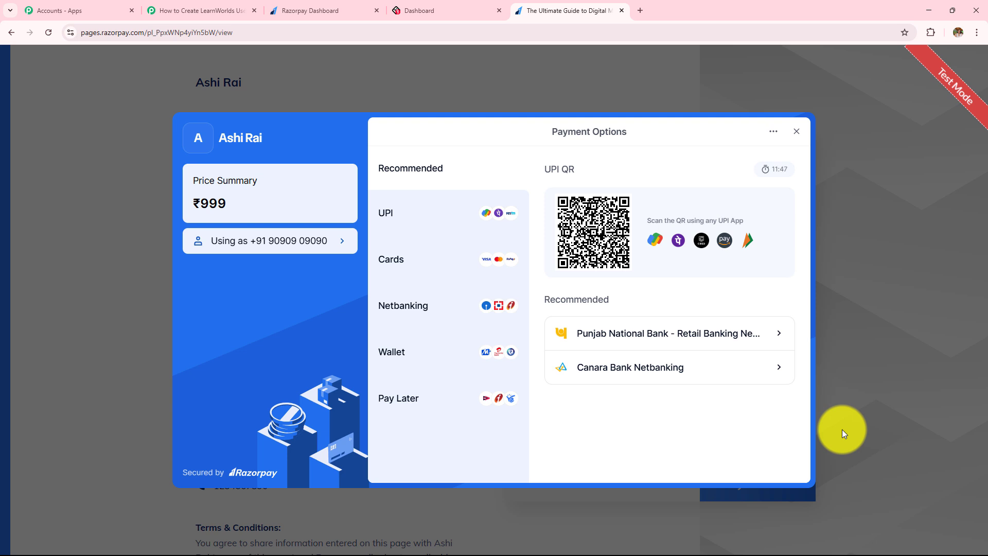
pyautogui.click(399, 215)
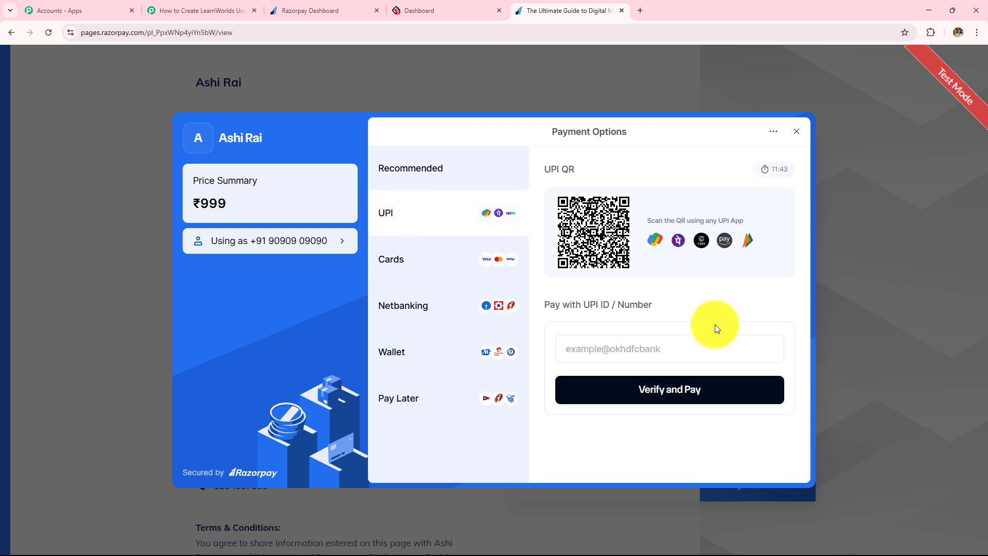
pyautogui.click(667, 360)
pyautogui.hotkey('ctrl', 'v')
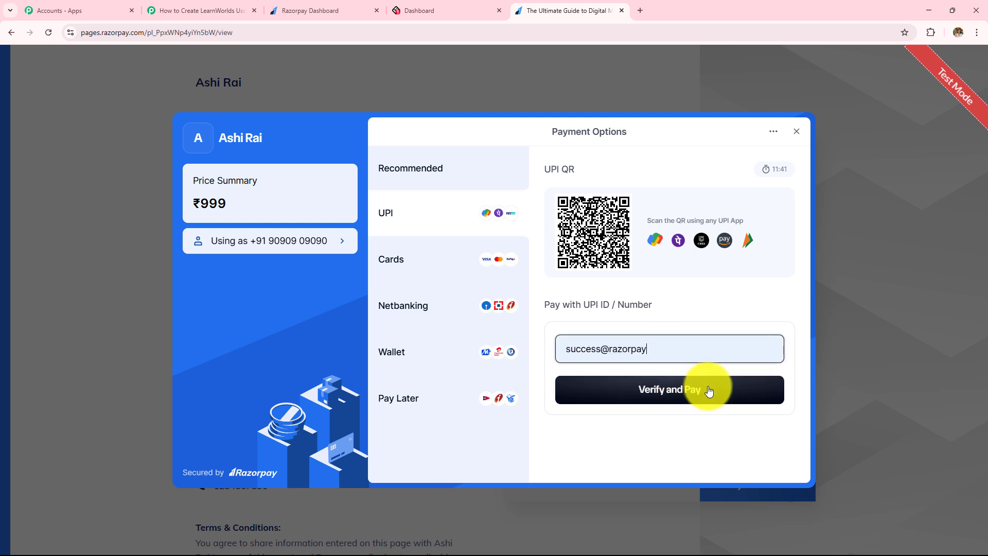
pyautogui.click(682, 391)
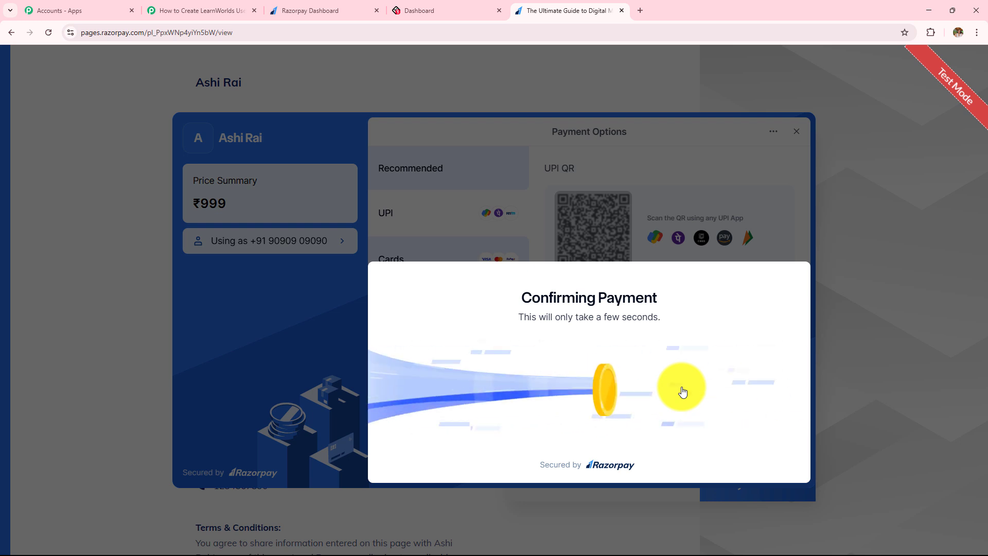
pyautogui.moveTo(513, 146); pyautogui.dragTo(628, 362)
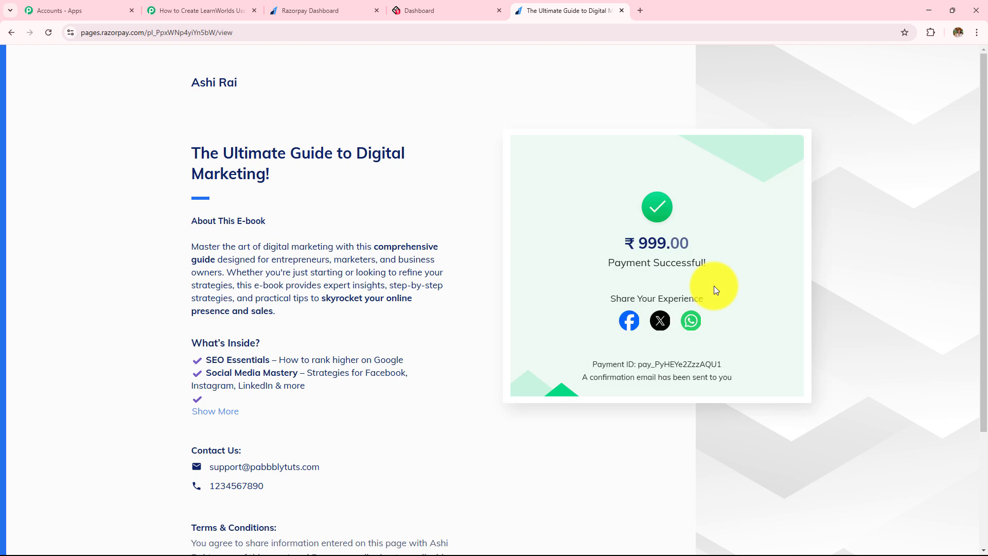
pyautogui.click(203, 6)
# Inspect the captured Notes Product, phone, name and e-mail values against the payment confirmation
pyautogui.scroll(5, 632, 282)
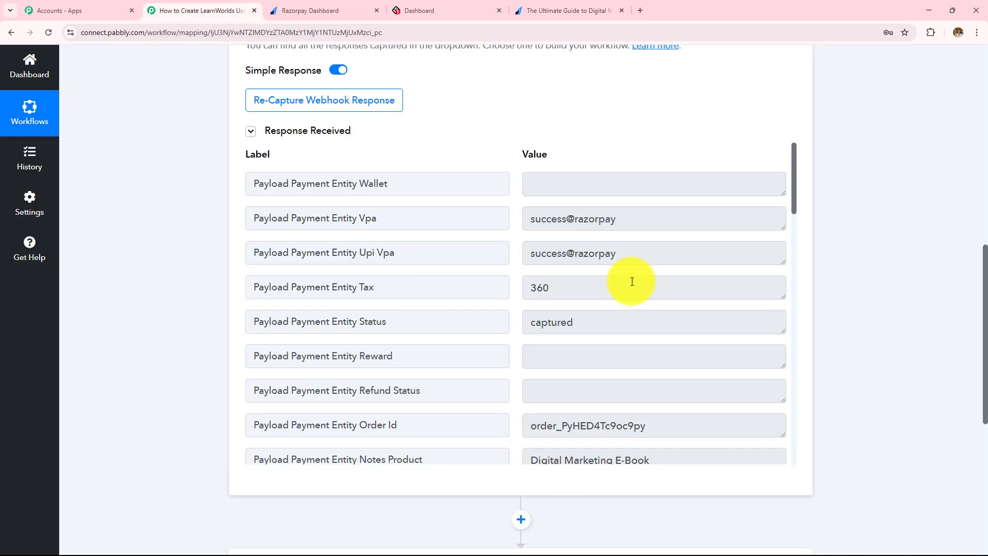
pyautogui.scroll(-3, 632, 282)
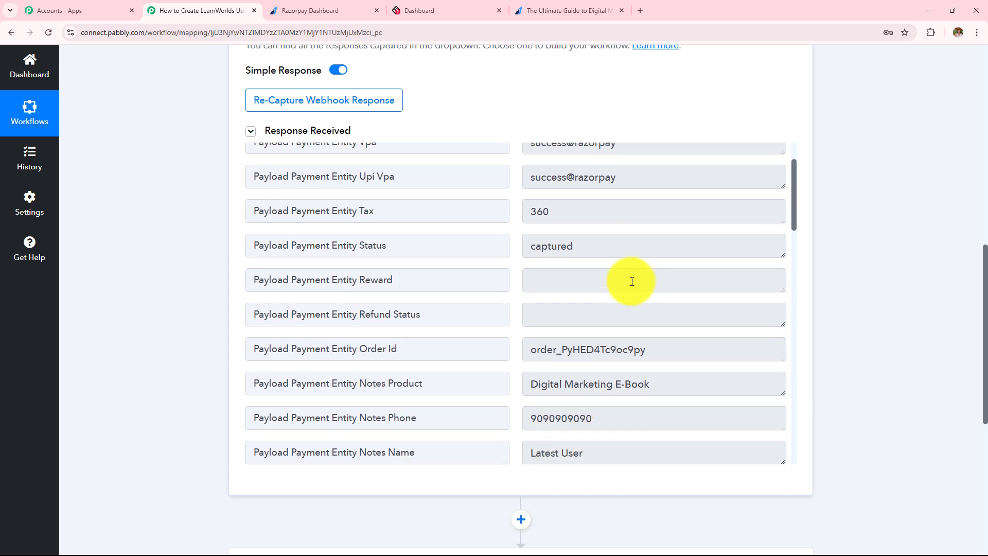
pyautogui.click(652, 306)
pyautogui.scroll(-2, 628, 288)
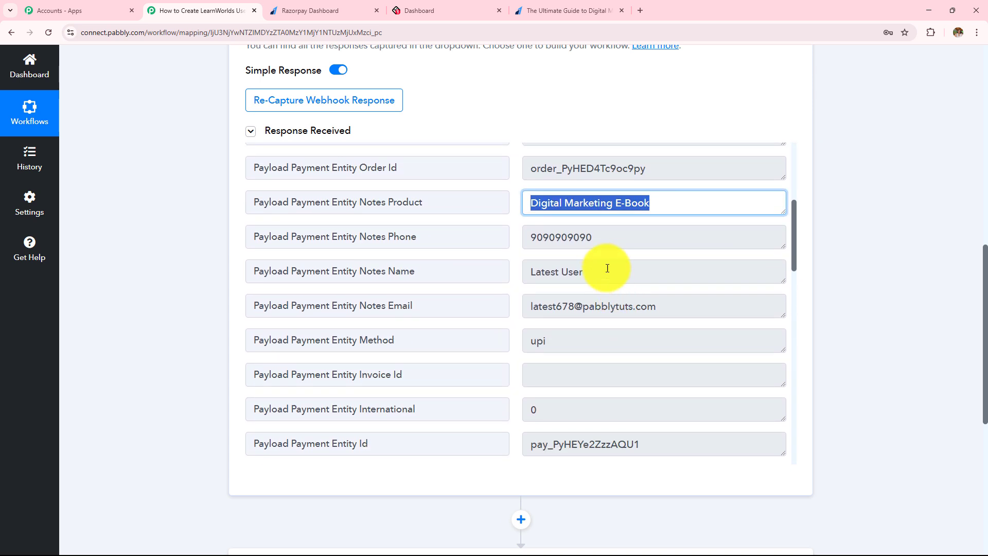
pyautogui.press('Tab')
pyautogui.click(607, 273)
pyautogui.click(666, 309)
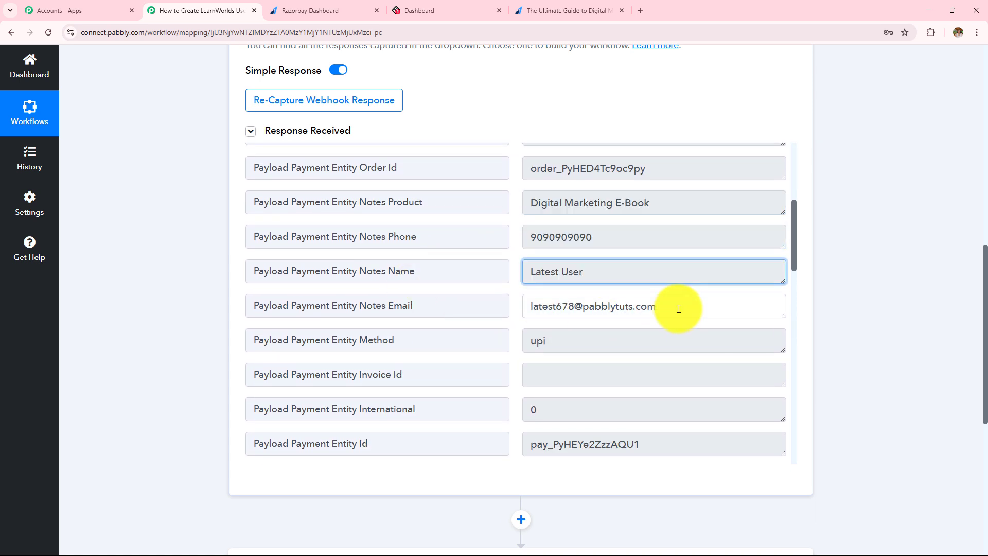
pyautogui.scroll(-10, 646, 310)
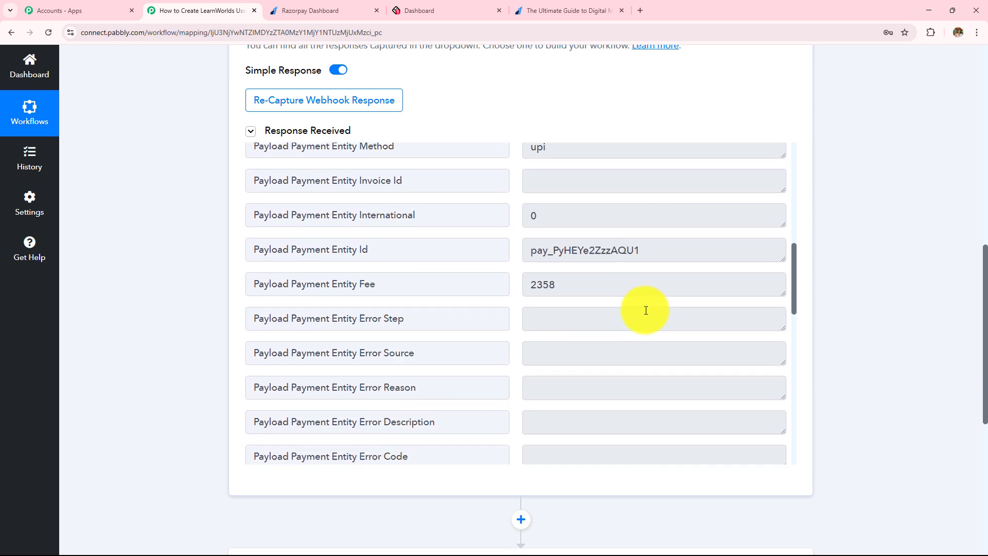
pyautogui.scroll(-7, 645, 310)
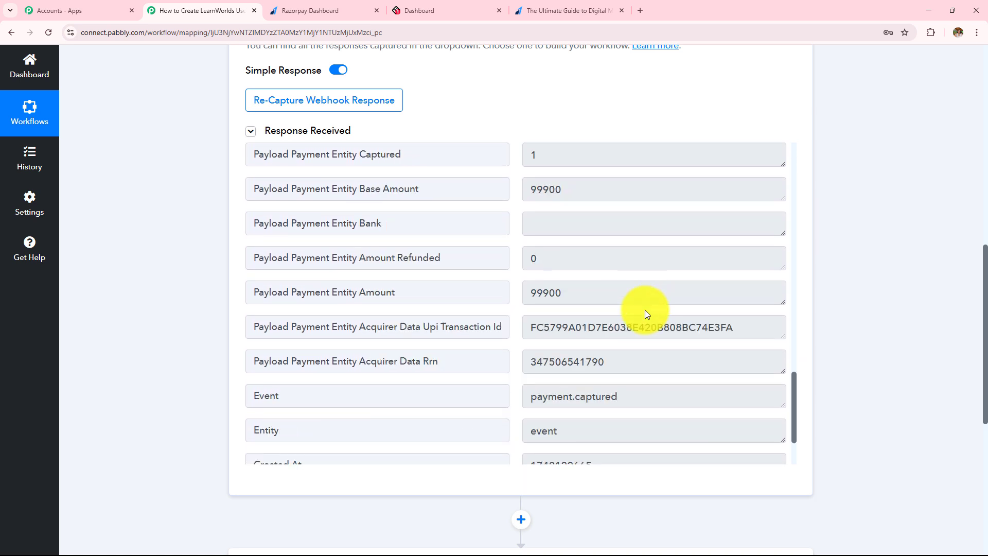
pyautogui.click(588, 8)
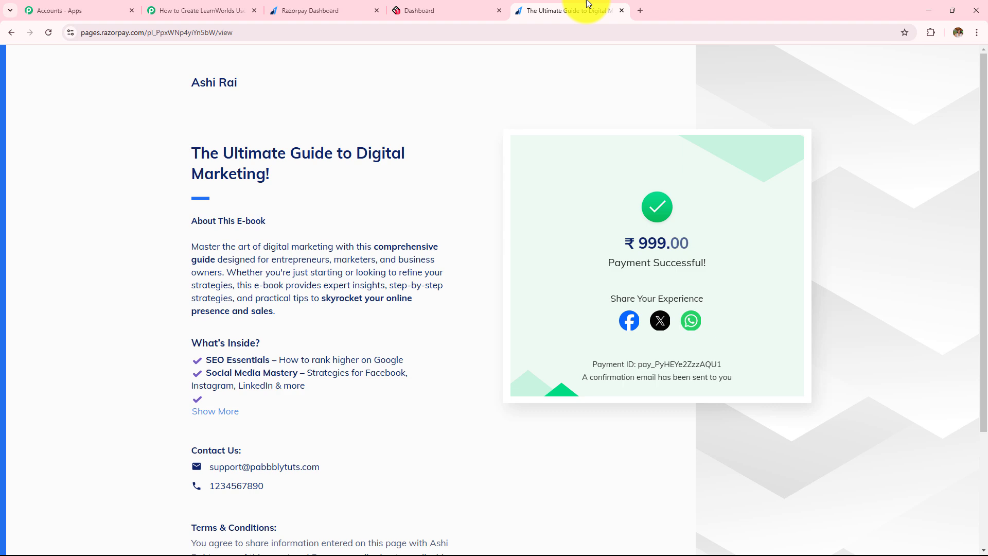
pyautogui.click(178, 10)
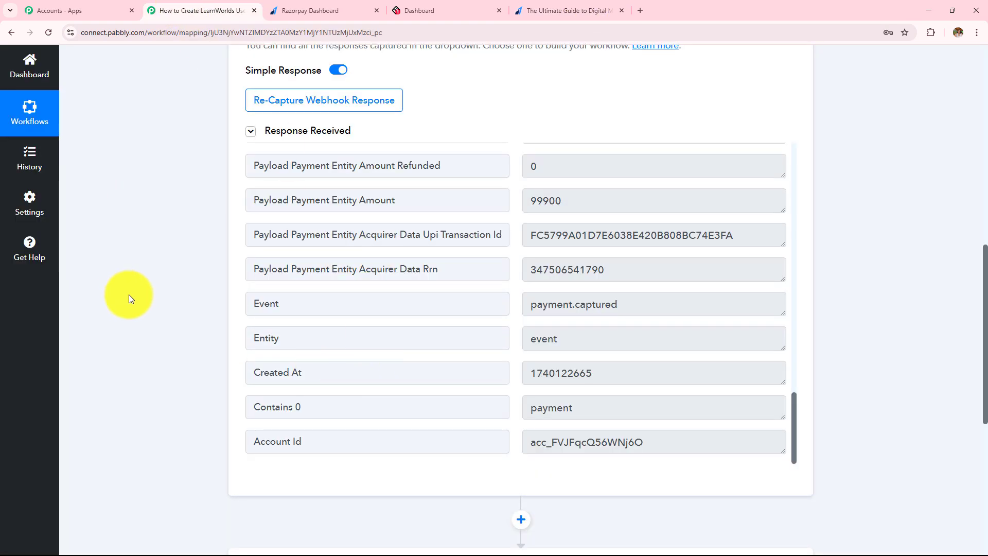
# Point out 'Razorpay Payment' in the workflow title and scroll down to the second action step
pyautogui.scroll(5, 129, 294)
pyautogui.scroll(2, 128, 295)
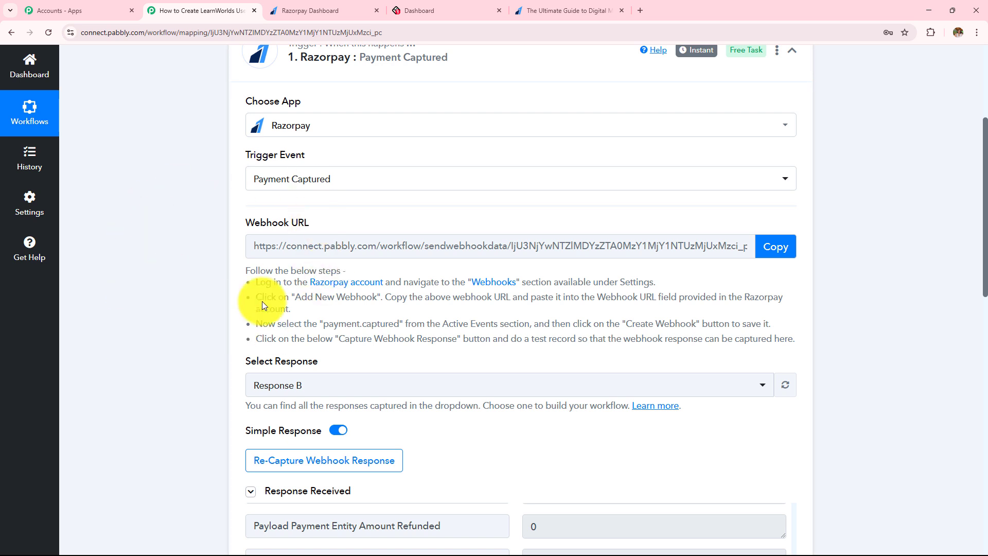
pyautogui.scroll(4, 262, 302)
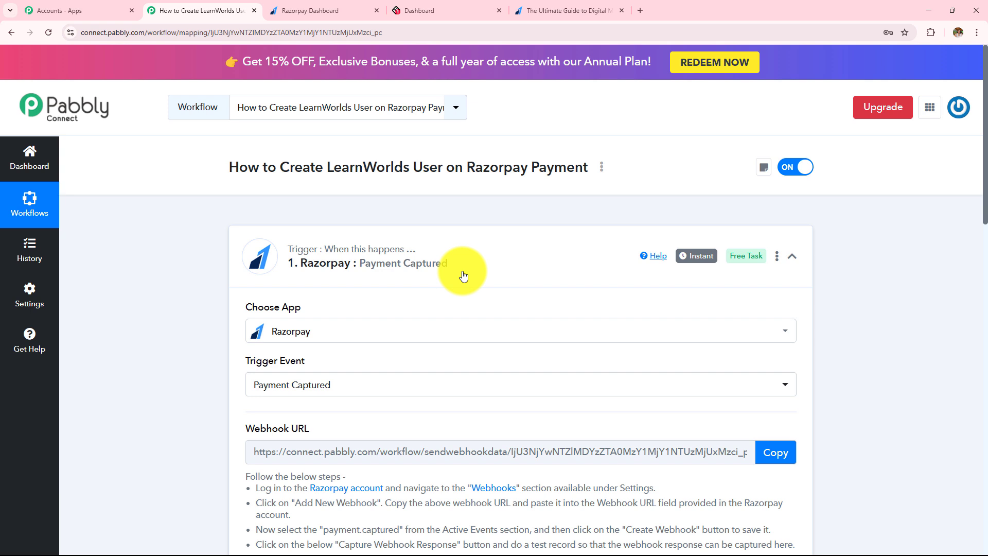
pyautogui.moveTo(468, 166); pyautogui.dragTo(647, 166)
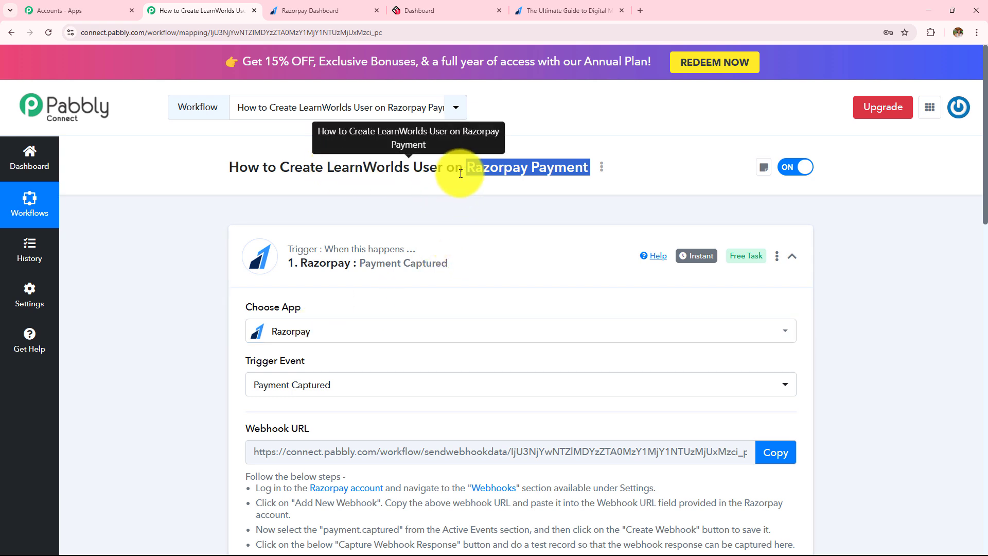
pyautogui.moveTo(278, 167); pyautogui.dragTo(426, 188)
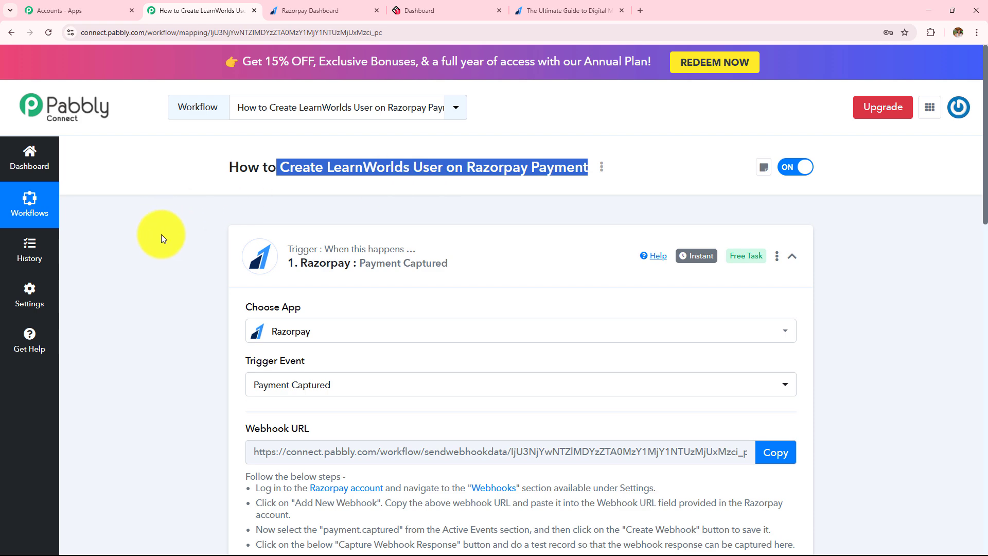
pyautogui.scroll(-4, 171, 294)
pyautogui.scroll(-10, 171, 294)
# Set the action step to LearnWorlds, searched as 'Lear', with action event Create User, and open the account connection
pyautogui.click(434, 231)
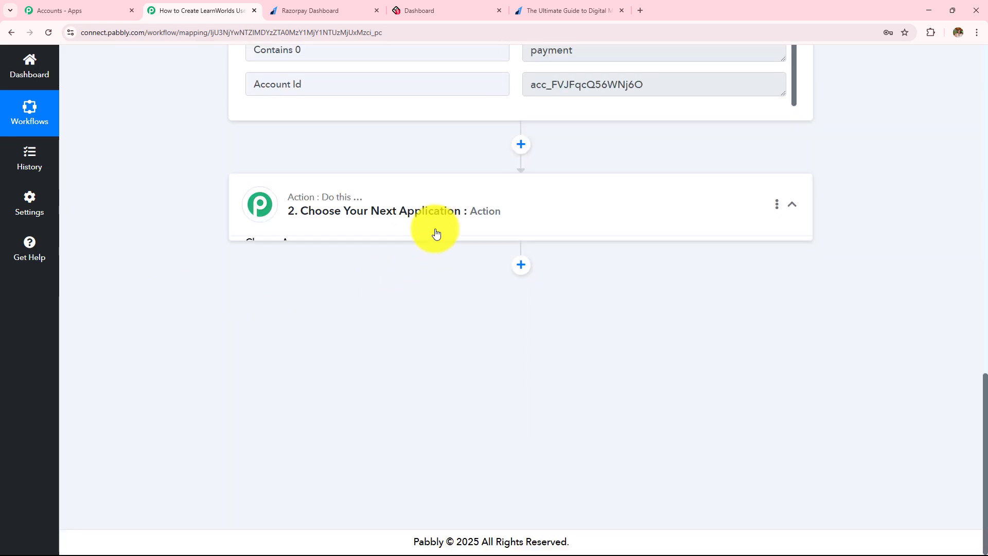
pyautogui.scroll(-4, 436, 233)
pyautogui.scroll(4, 436, 233)
pyautogui.click(367, 266)
pyautogui.write('Lear')
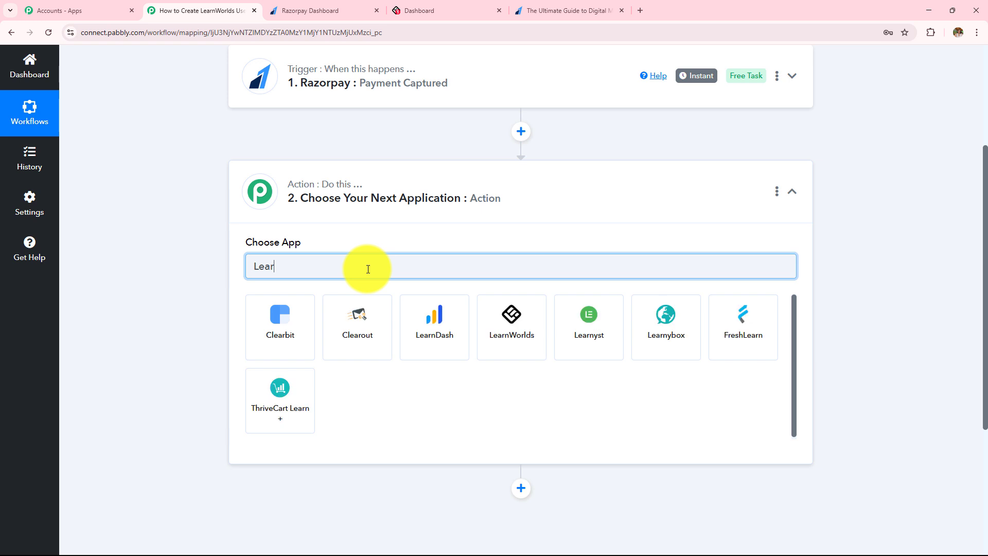
pyautogui.click(517, 322)
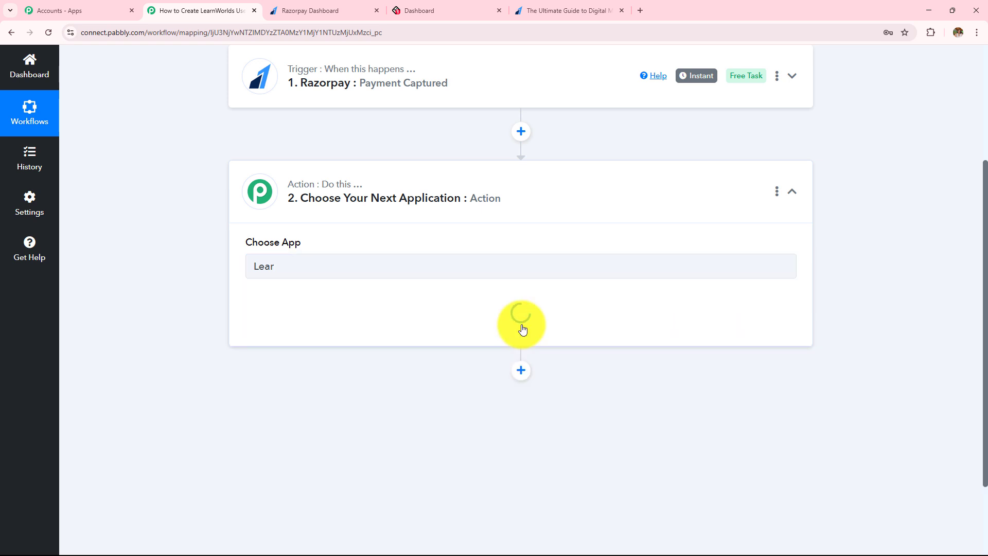
pyautogui.click(397, 331)
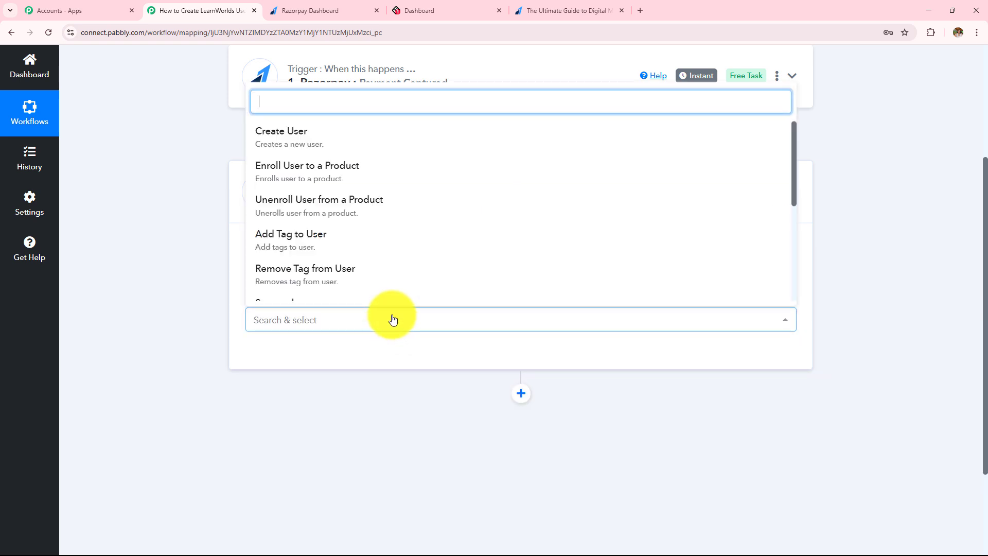
pyautogui.click(308, 145)
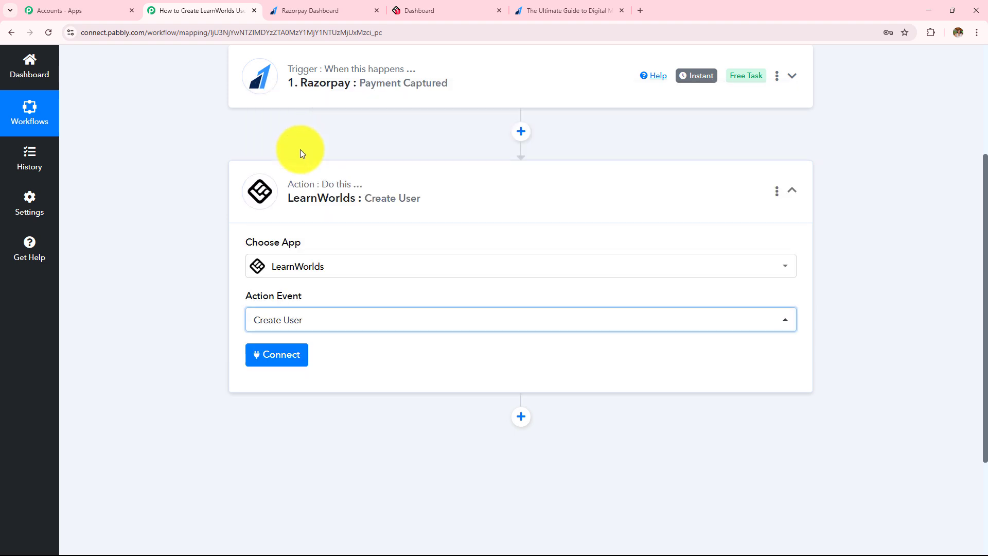
pyautogui.scroll(2, 393, 319)
pyautogui.click(301, 430)
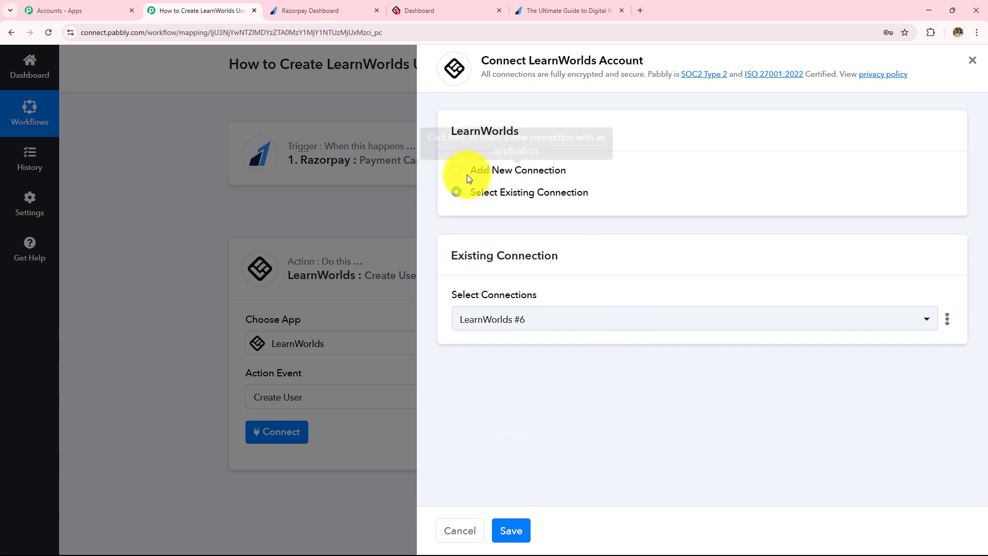
# Add a new LearnWorlds connection, noting the API credentials come from Settings -> Developers -> API
pyautogui.click(457, 172)
pyautogui.scroll(-3, 599, 259)
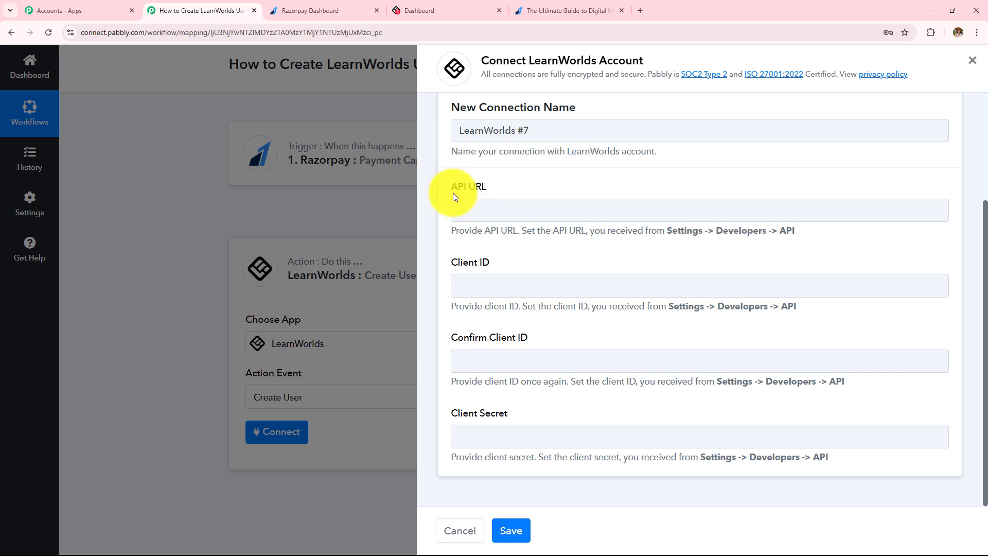
pyautogui.moveTo(452, 192); pyautogui.dragTo(578, 416)
pyautogui.click(603, 267)
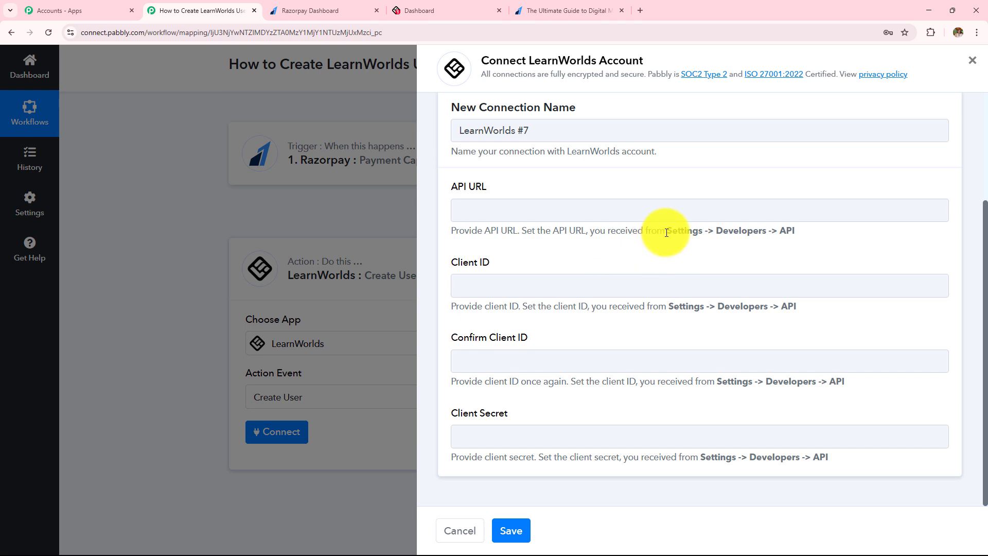
pyautogui.moveTo(666, 233); pyautogui.dragTo(808, 233)
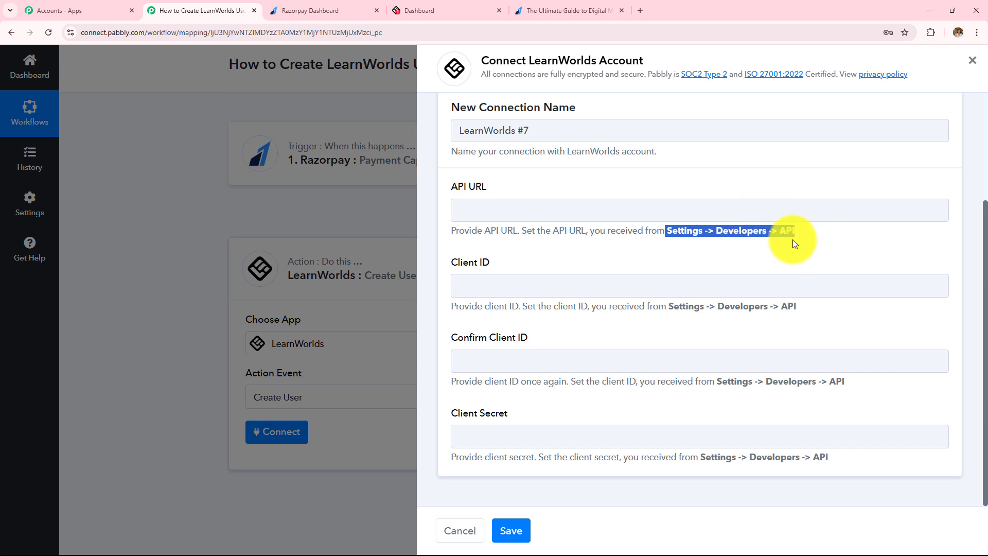
pyautogui.click(436, 9)
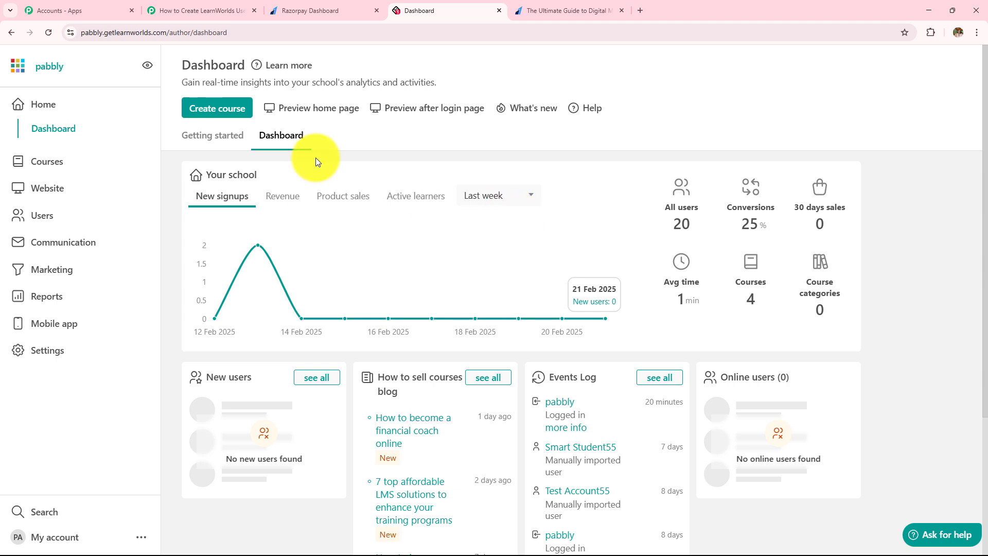
# Find the API URL, client ID and client secret under LearnWorlds Settings > Developers > API
pyautogui.click(60, 355)
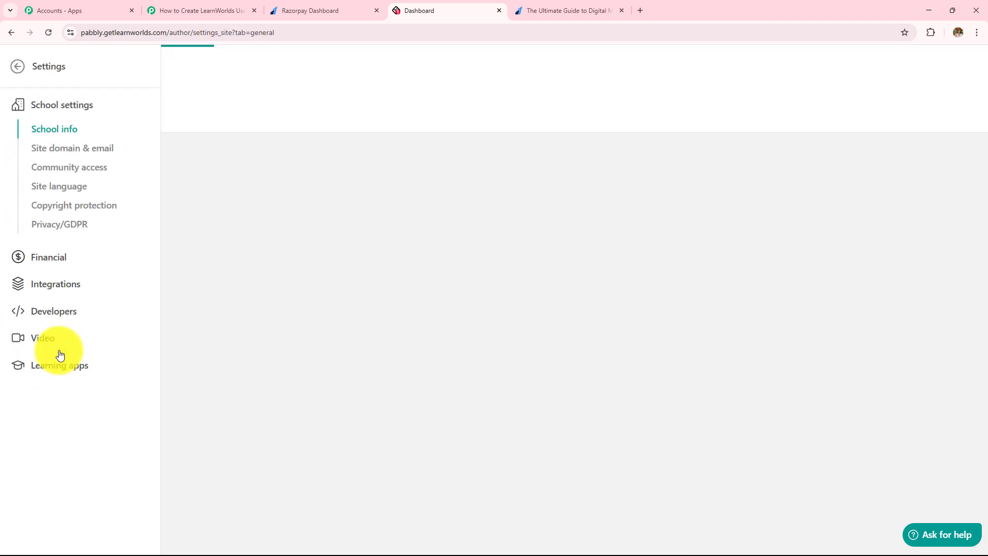
pyautogui.click(53, 311)
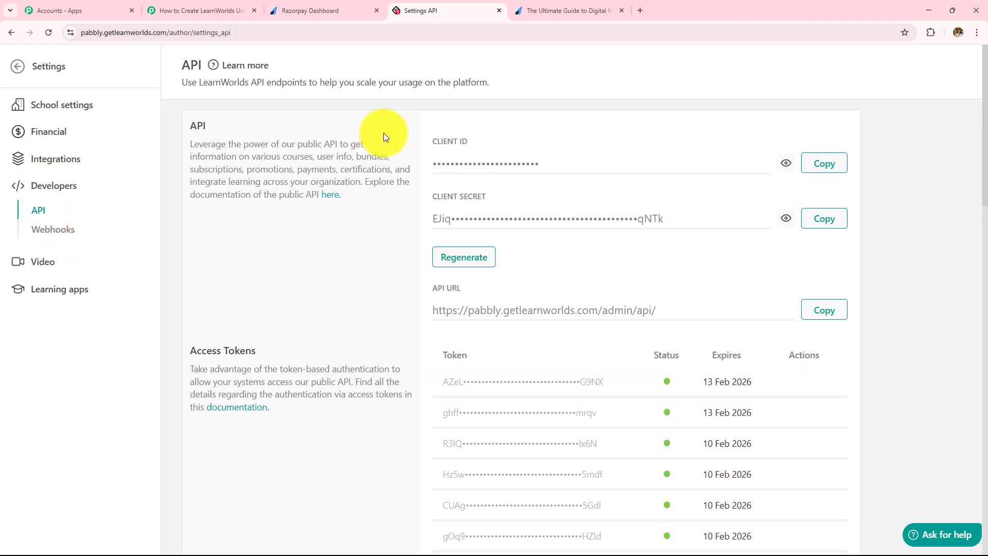
pyautogui.moveTo(384, 133); pyautogui.dragTo(851, 348)
pyautogui.click(897, 264)
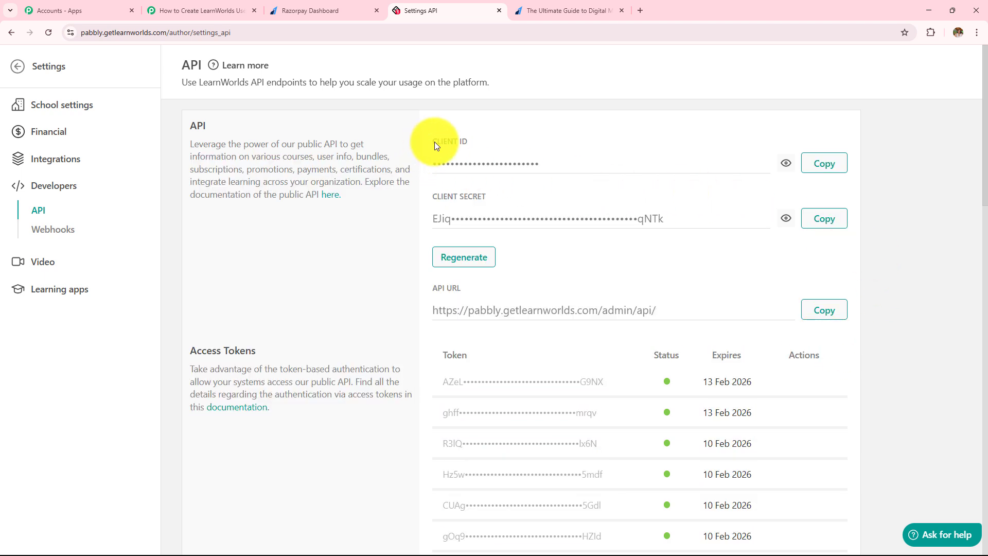
pyautogui.moveTo(430, 196); pyautogui.dragTo(597, 199)
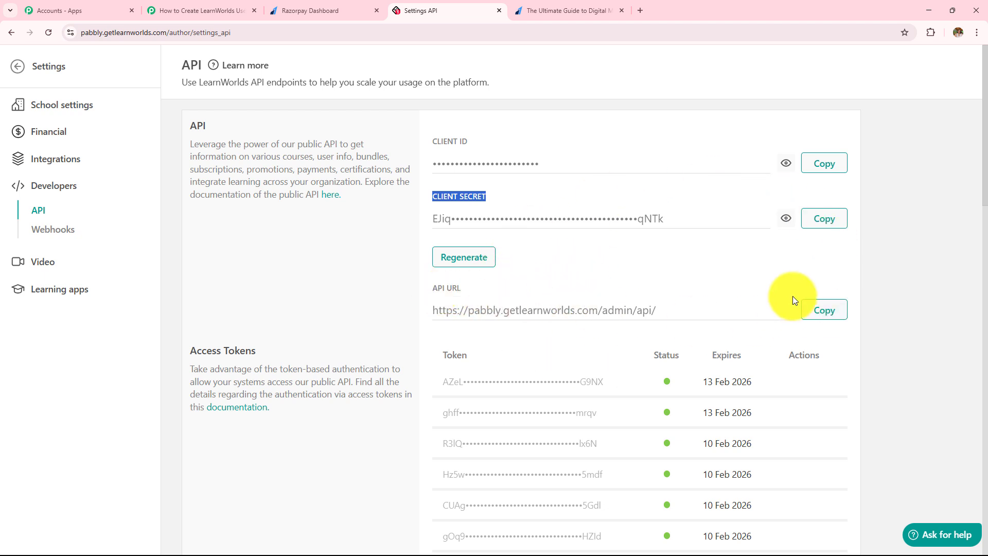
pyautogui.hotkey('ctrl', '2')
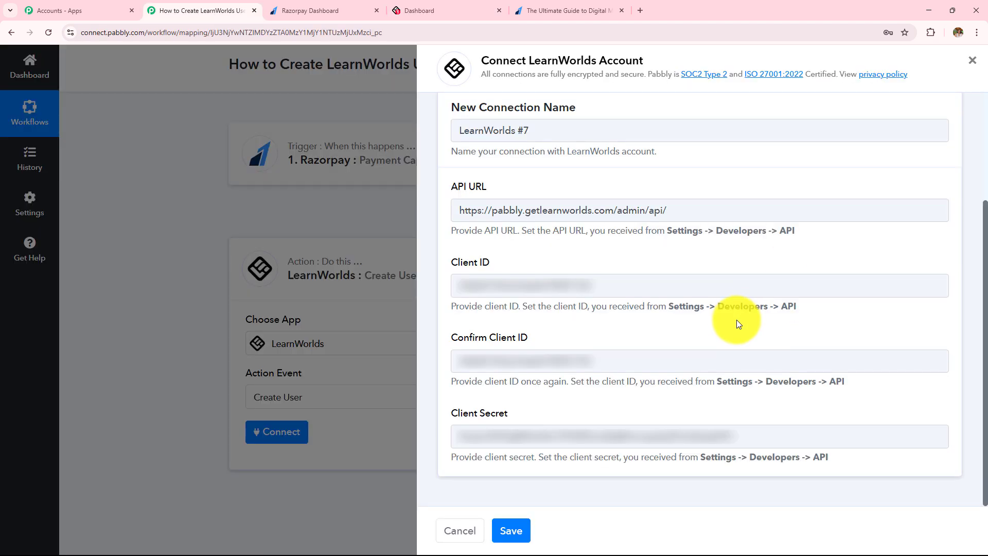
# Save the LearnWorlds #7 connection and review the empty Email, Username and Password fields
pyautogui.click(515, 531)
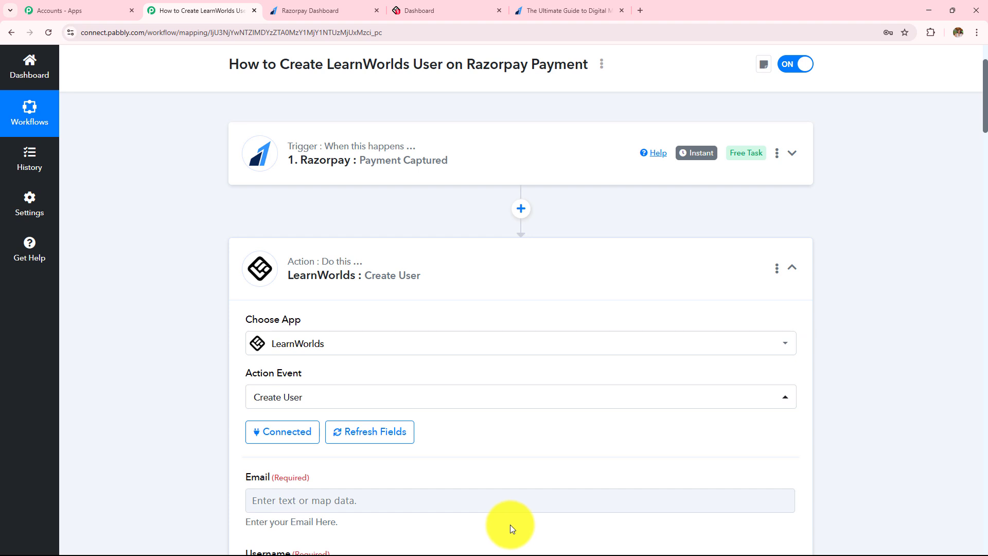
pyautogui.scroll(-8, 511, 530)
pyautogui.scroll(1, 509, 530)
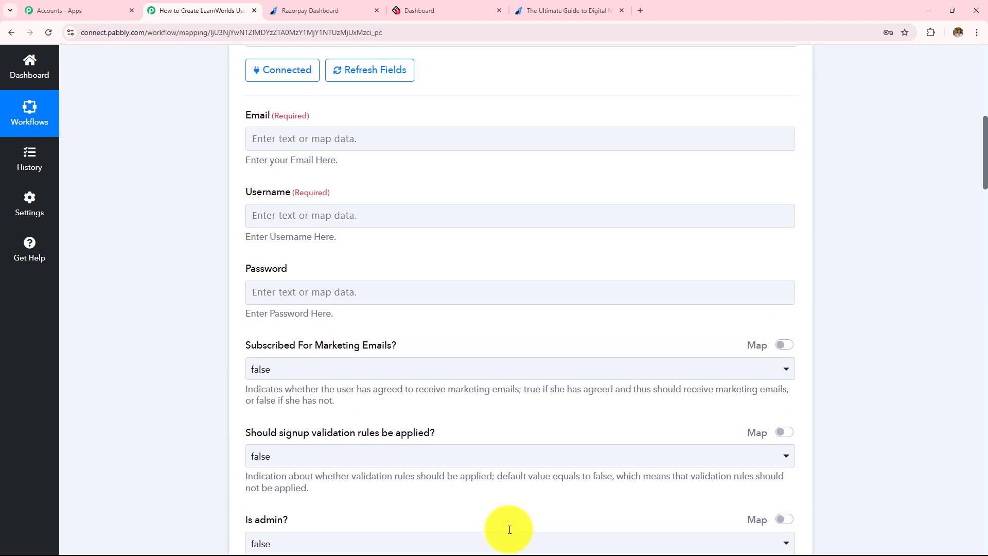
pyautogui.scroll(2, 509, 530)
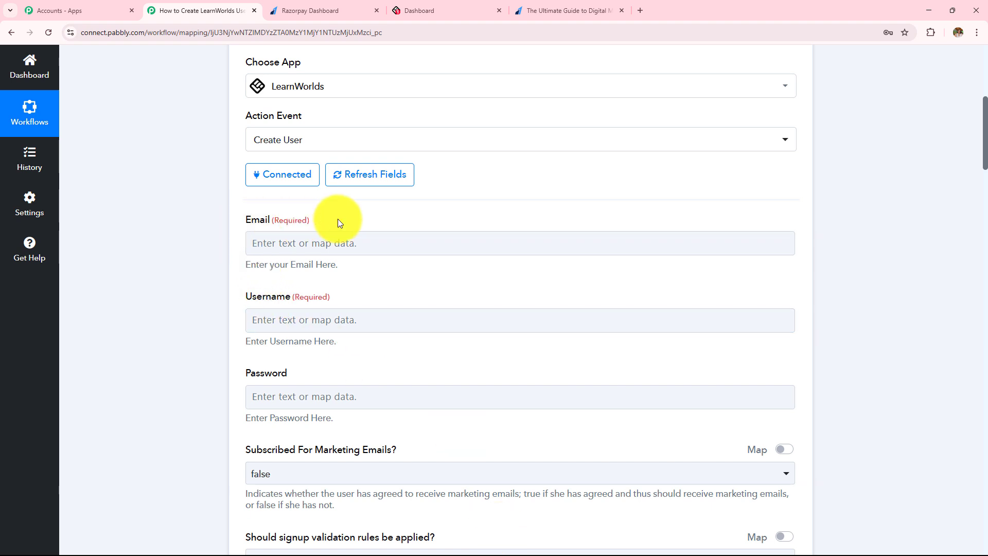
pyautogui.scroll(-4, 422, 353)
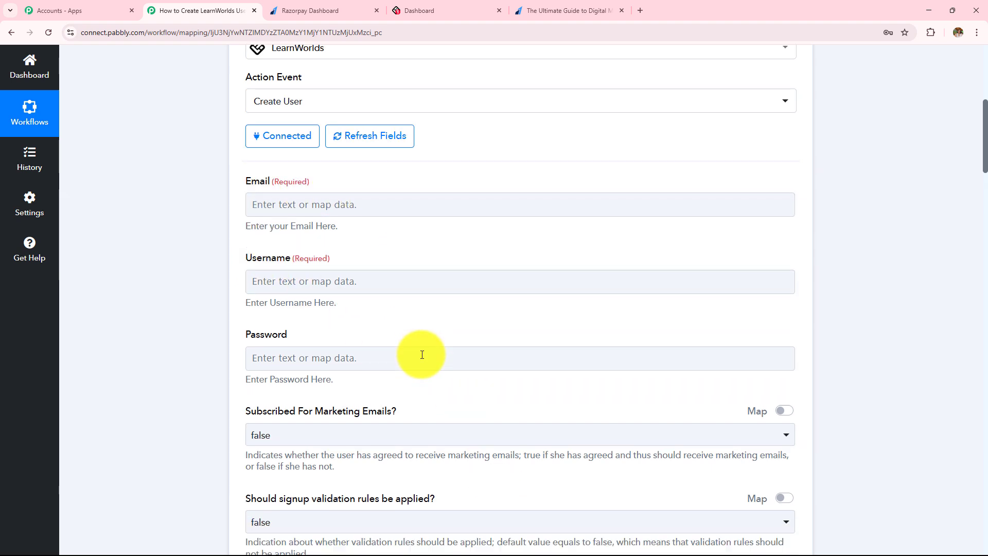
pyautogui.scroll(-8, 449, 445)
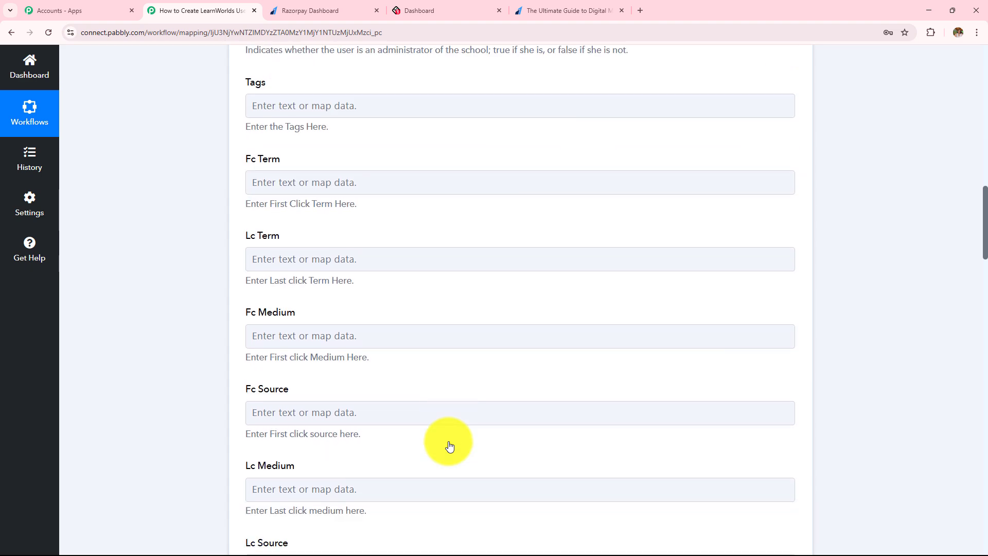
pyautogui.scroll(4, 449, 445)
pyautogui.scroll(8, 450, 444)
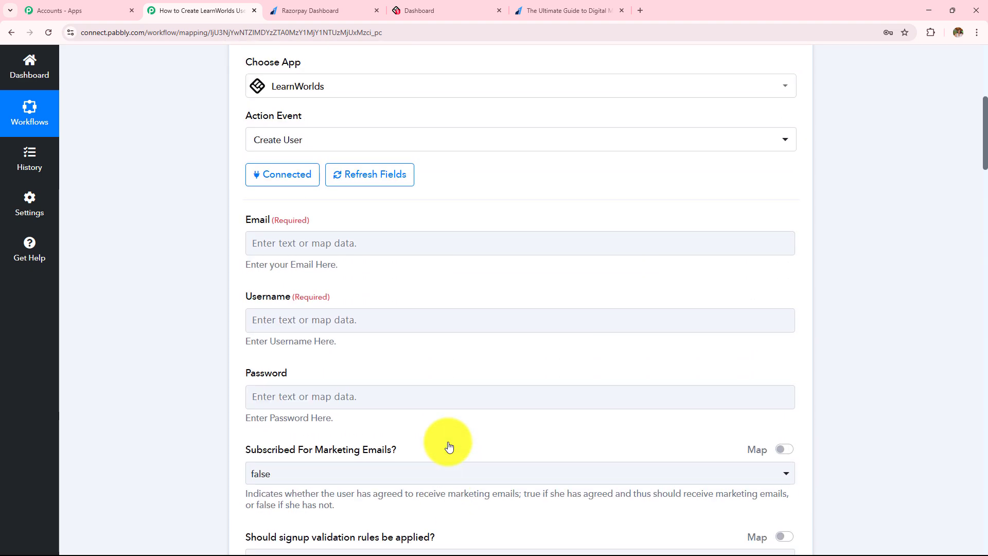
pyautogui.scroll(8, 446, 441)
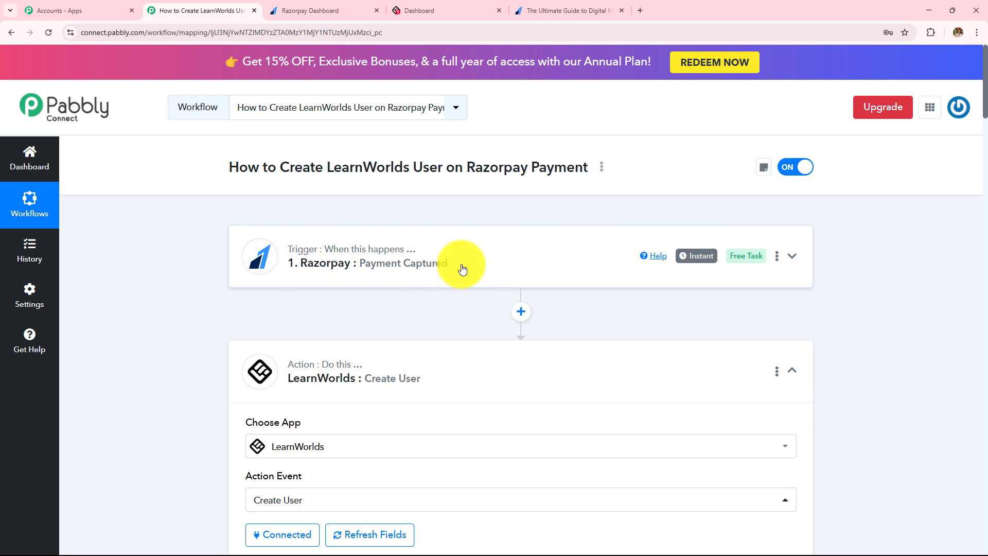
pyautogui.scroll(-6, 468, 463)
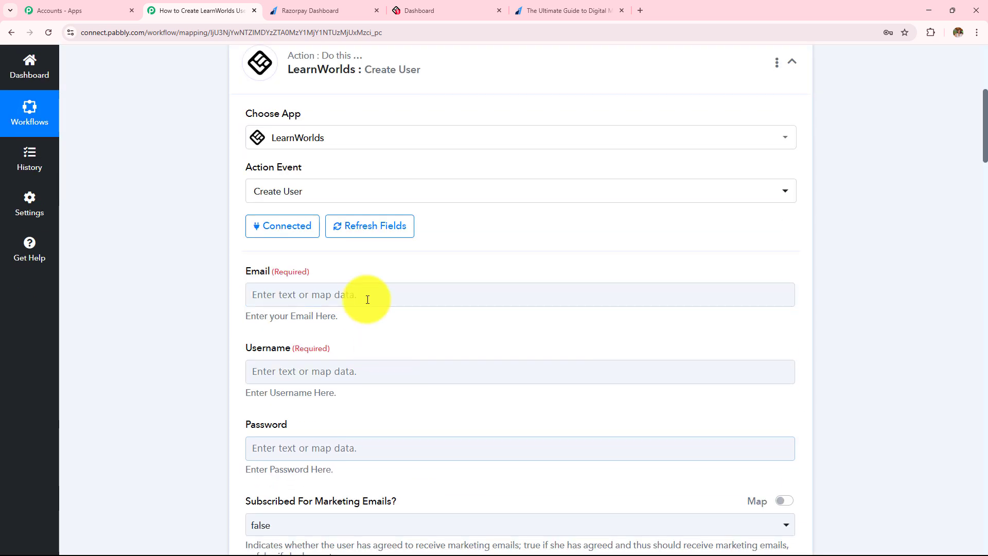
# Map the Email field to Razorpay's Payload Payment Entity Notes Email
pyautogui.click(367, 296)
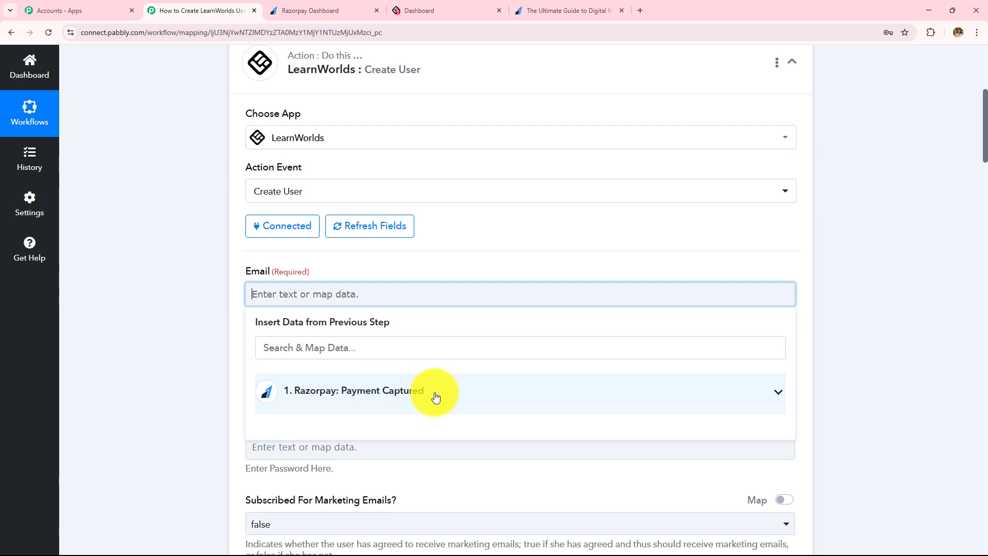
pyautogui.click(434, 396)
pyautogui.scroll(-5, 479, 331)
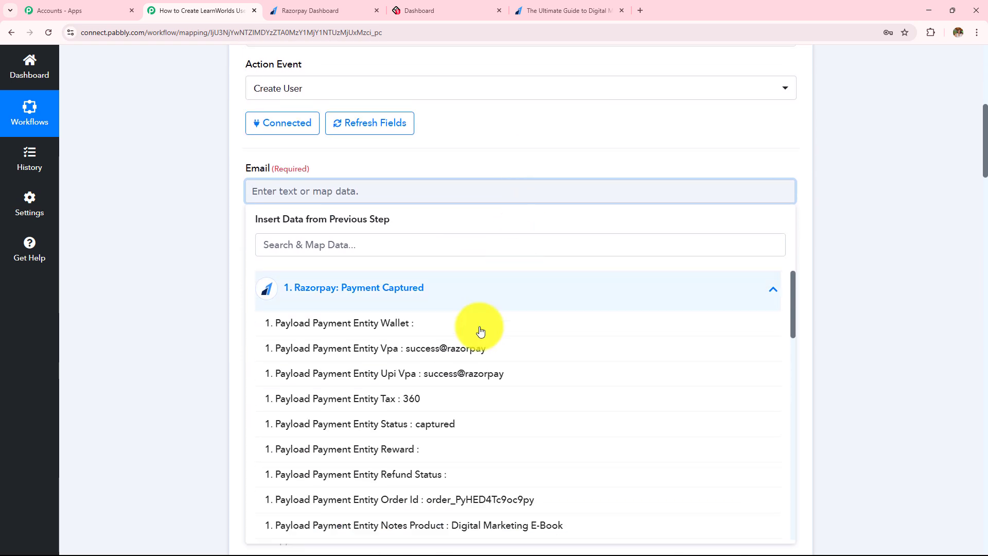
pyautogui.scroll(-3, 465, 351)
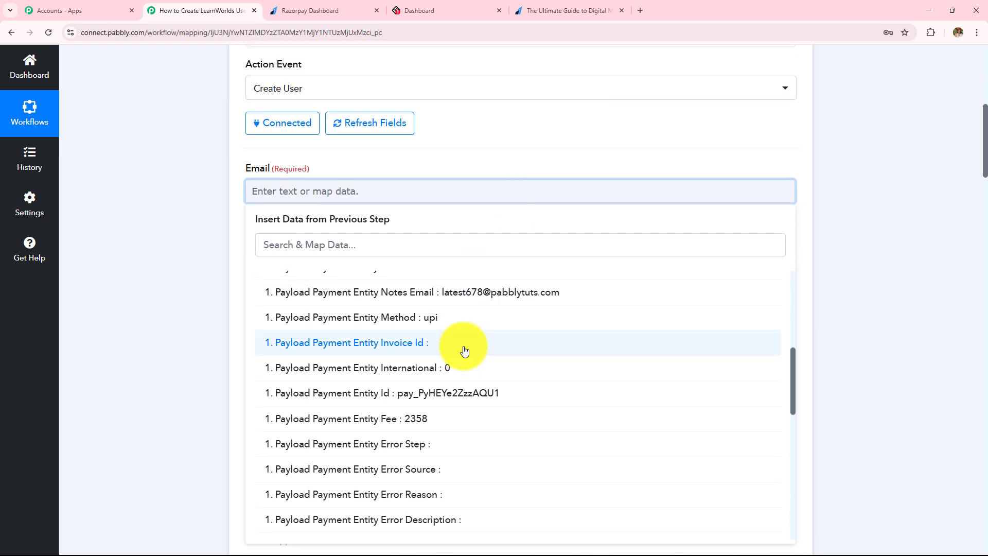
pyautogui.scroll(1, 465, 351)
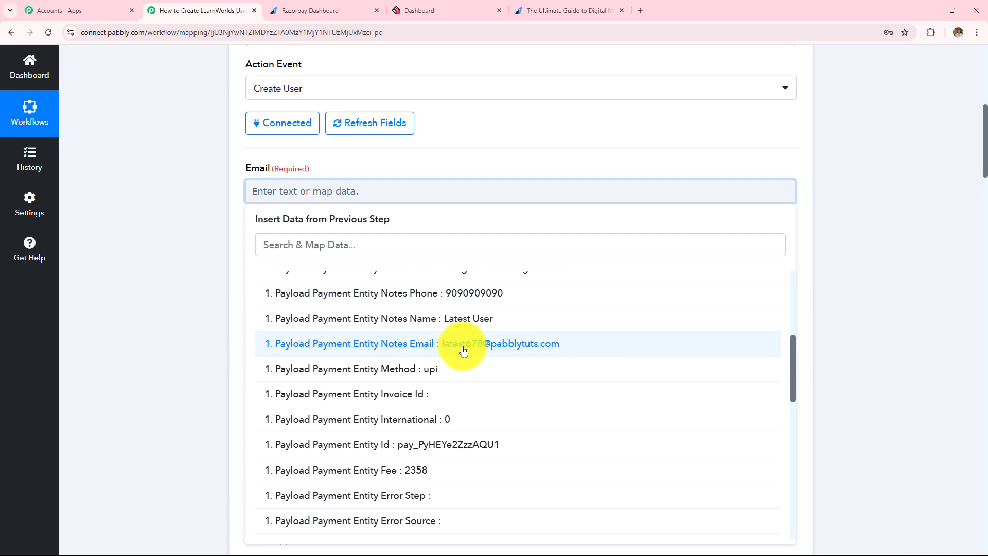
pyautogui.click(520, 354)
pyautogui.click(182, 283)
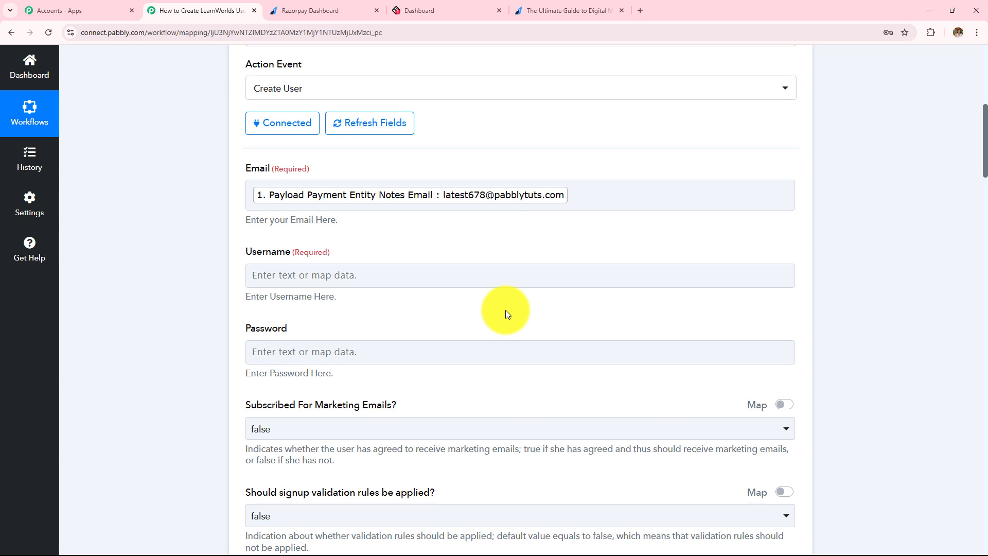
# Map Username to the Notes Name from Razorpay: Payment Captured
pyautogui.scroll(-2, 505, 310)
pyautogui.click(295, 173)
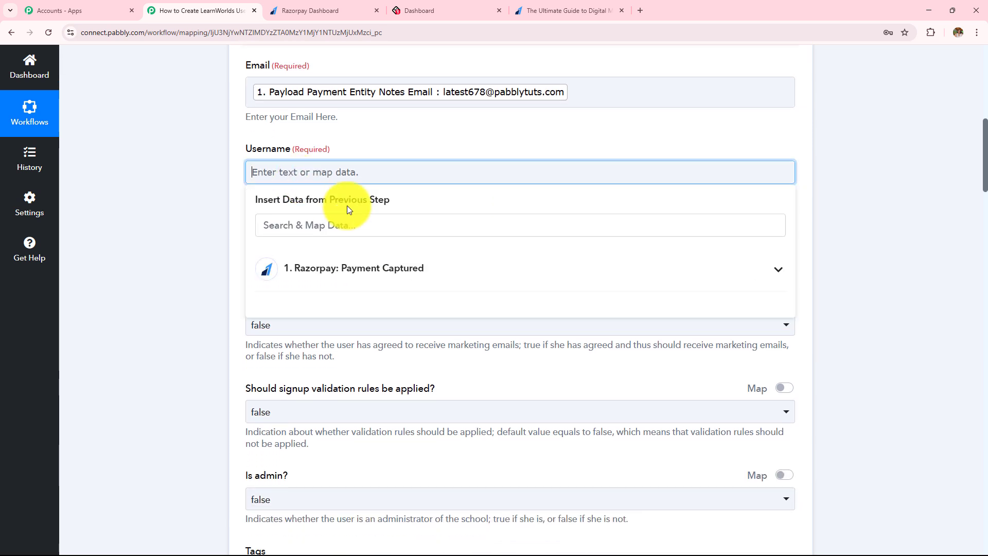
pyautogui.click(333, 265)
pyautogui.scroll(-3, 441, 393)
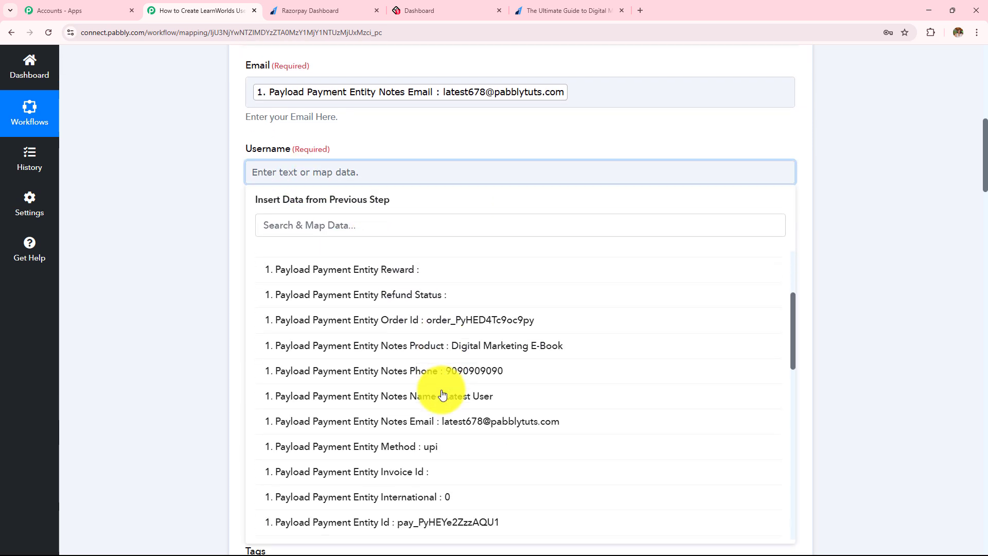
pyautogui.scroll(-1, 443, 394)
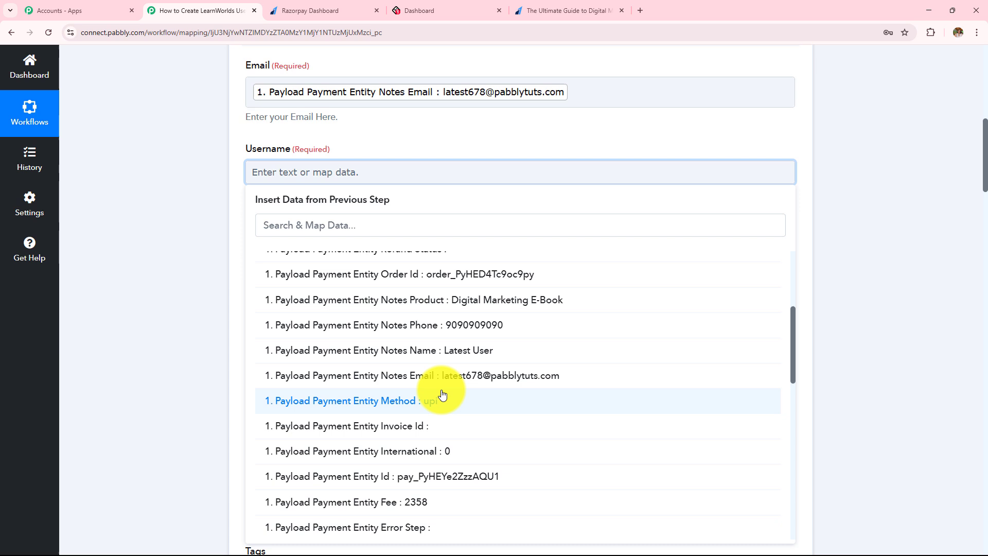
pyautogui.click(442, 361)
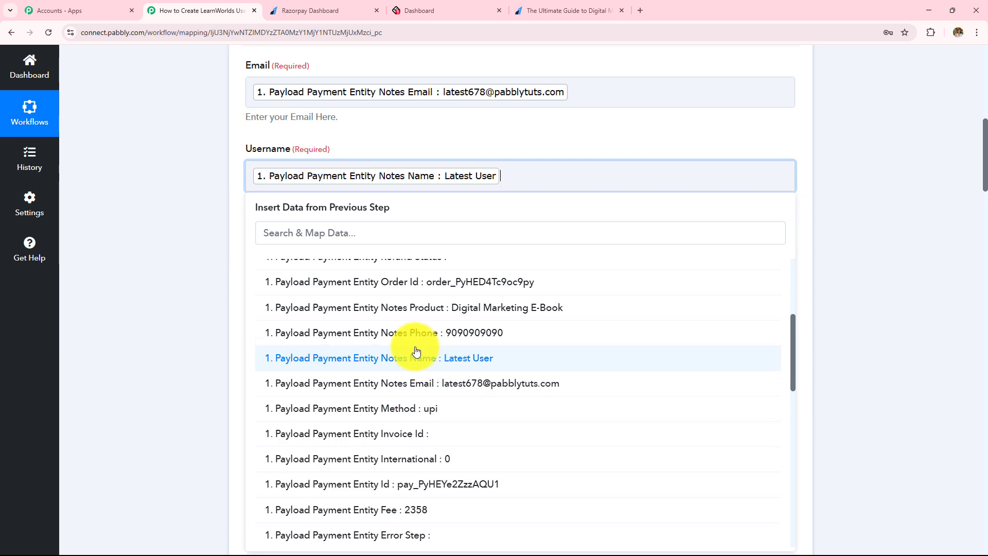
pyautogui.scroll(-2, 197, 282)
pyautogui.moveTo(247, 130); pyautogui.dragTo(312, 134)
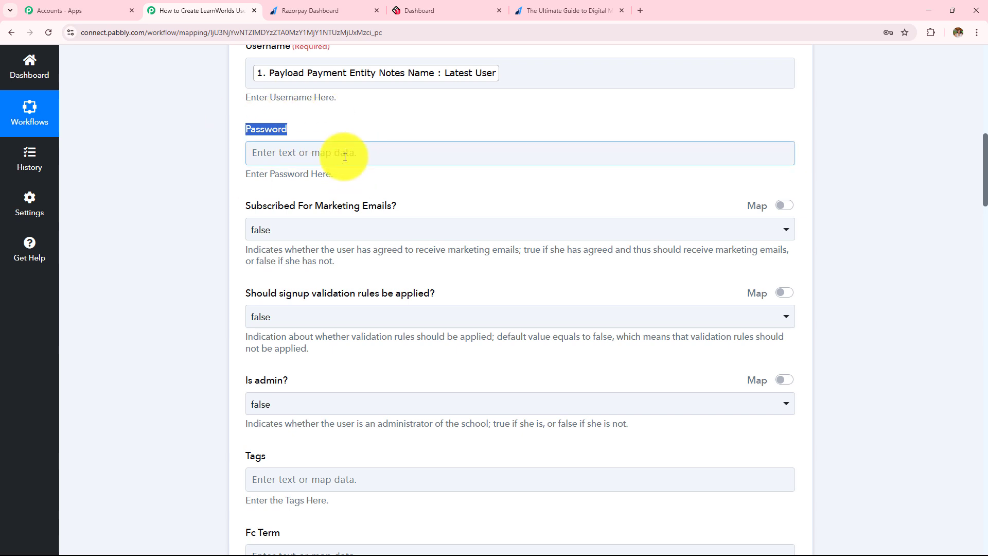
# Set the Subscribed to marketing emails, signup validation and Is admin dropdowns to false
pyautogui.click(293, 235)
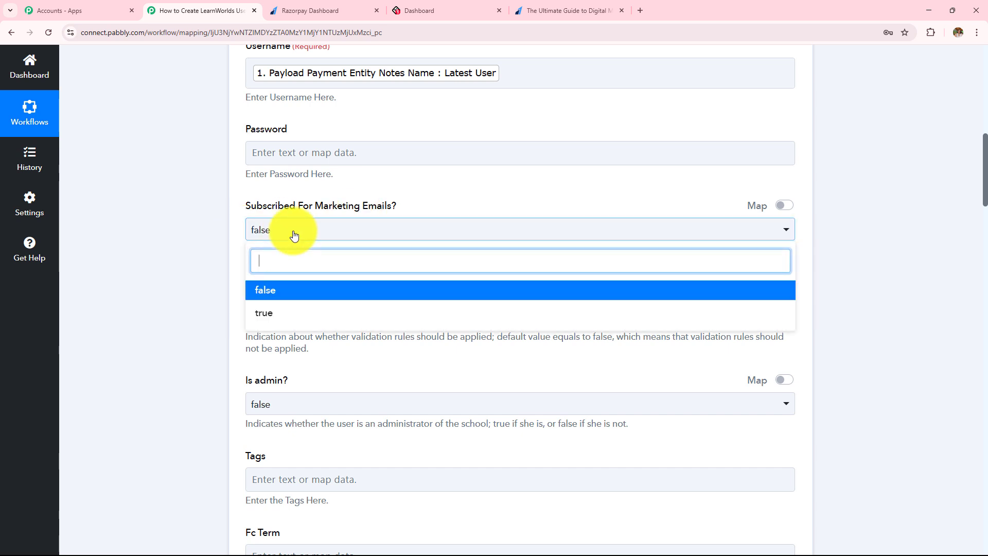
pyautogui.click(313, 286)
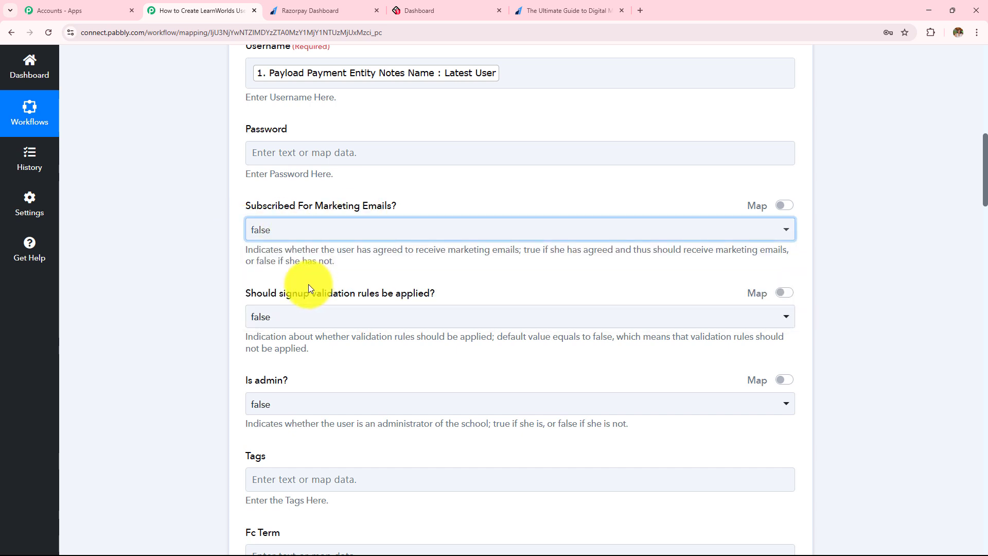
pyautogui.scroll(-2, 309, 288)
pyautogui.click(316, 220)
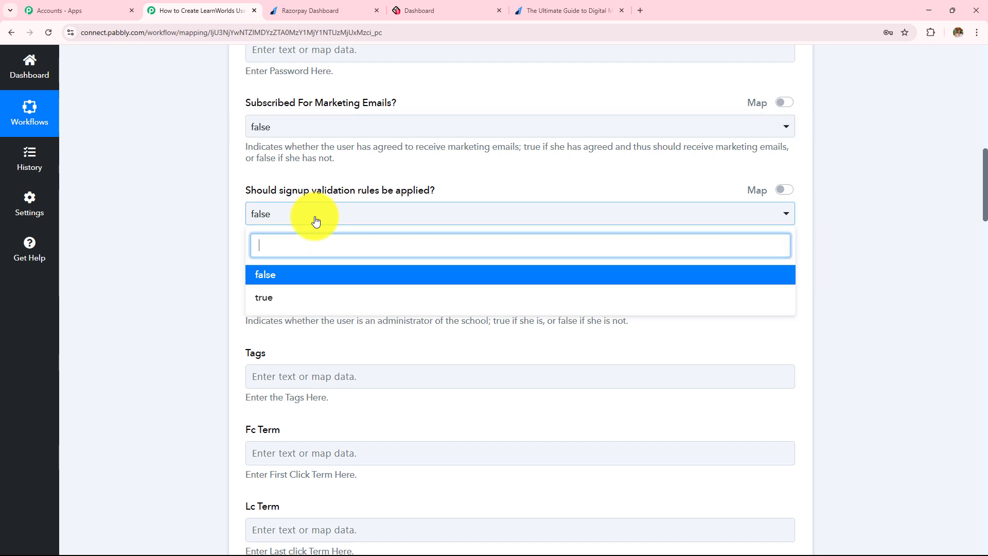
pyautogui.click(327, 274)
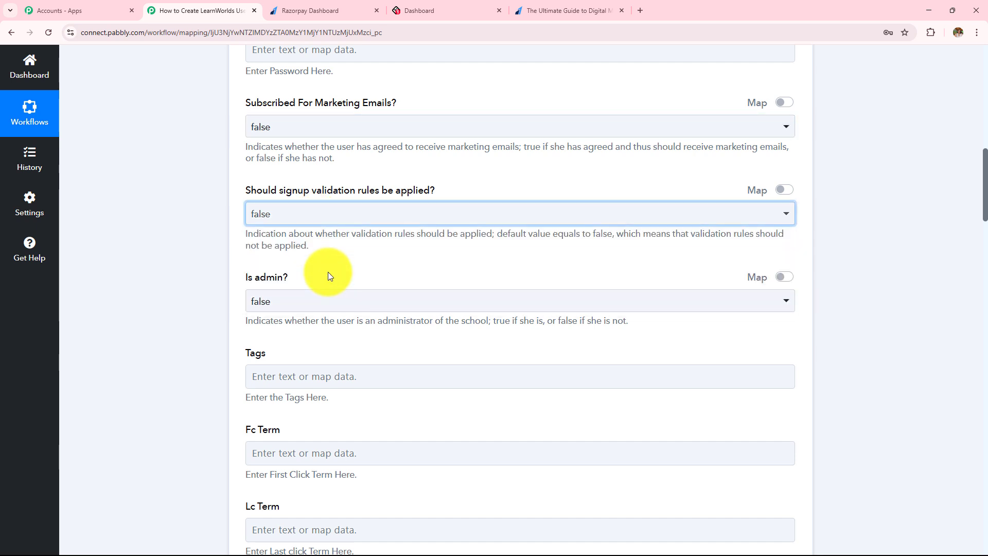
pyautogui.scroll(-1, 328, 272)
pyautogui.scroll(-1, 327, 272)
pyautogui.click(315, 197)
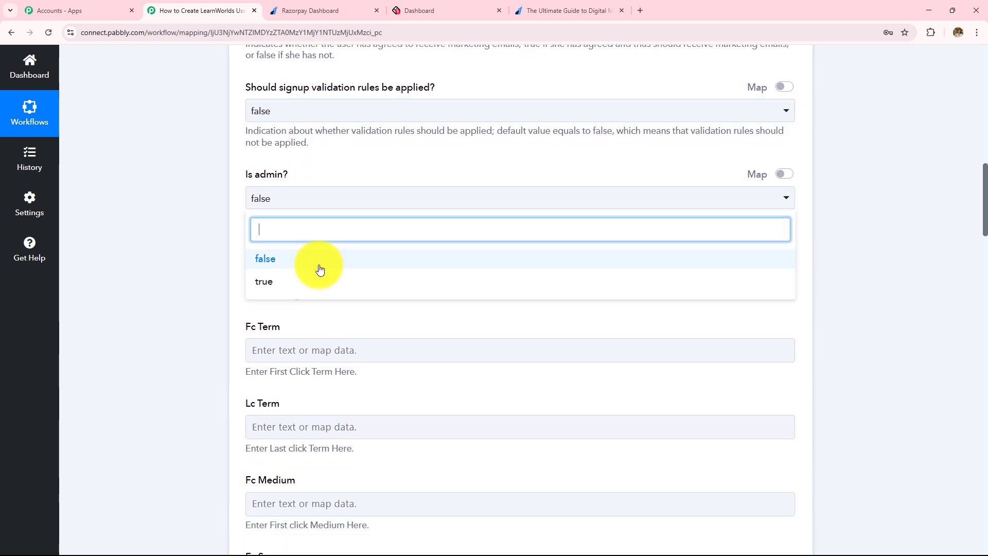
pyautogui.click(318, 259)
# Scroll through the remaining profile fields to locate the empty Bio field
pyautogui.scroll(-3, 318, 258)
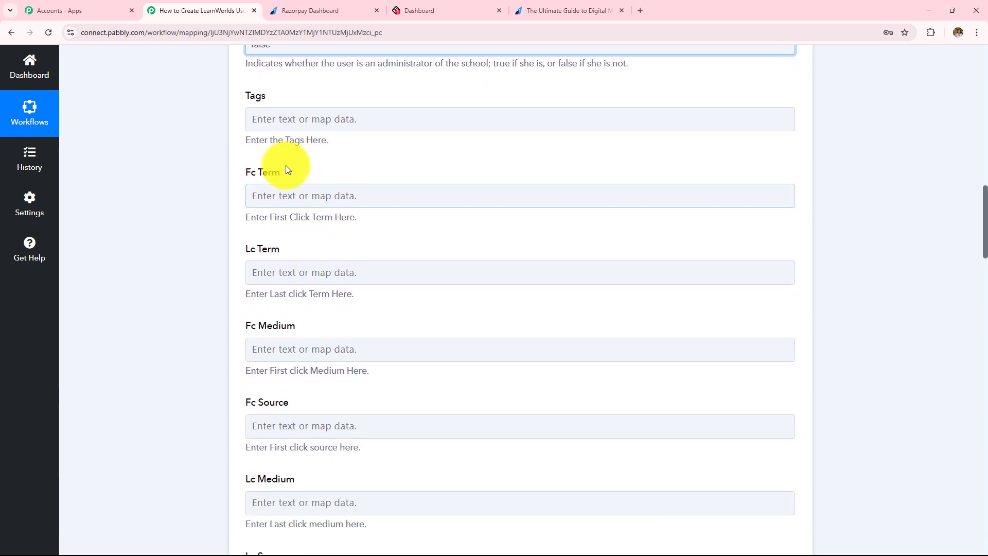
pyautogui.moveTo(240, 95); pyautogui.dragTo(330, 385)
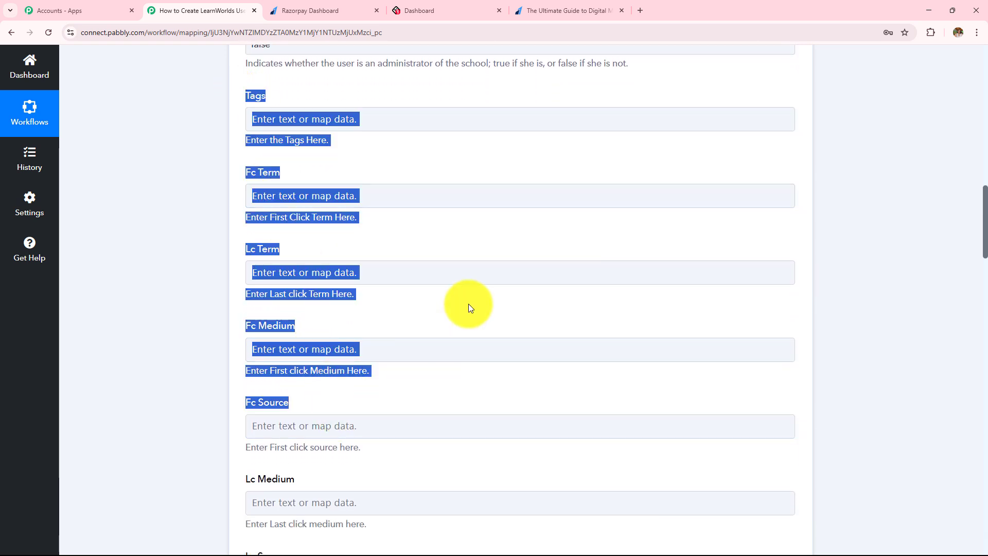
pyautogui.scroll(-14, 468, 305)
pyautogui.scroll(-3, 460, 298)
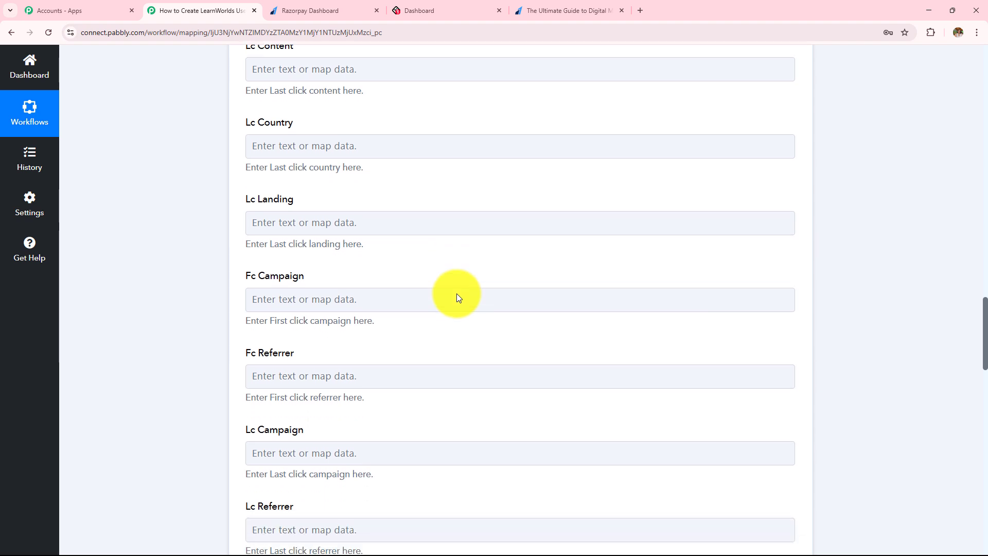
pyautogui.scroll(-7, 457, 297)
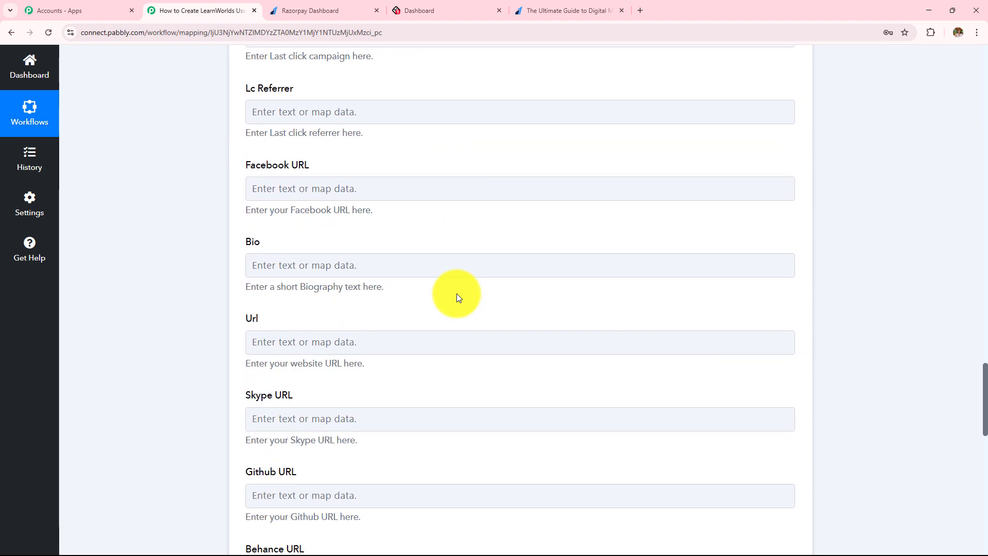
pyautogui.scroll(-6, 456, 297)
pyautogui.scroll(-6, 453, 294)
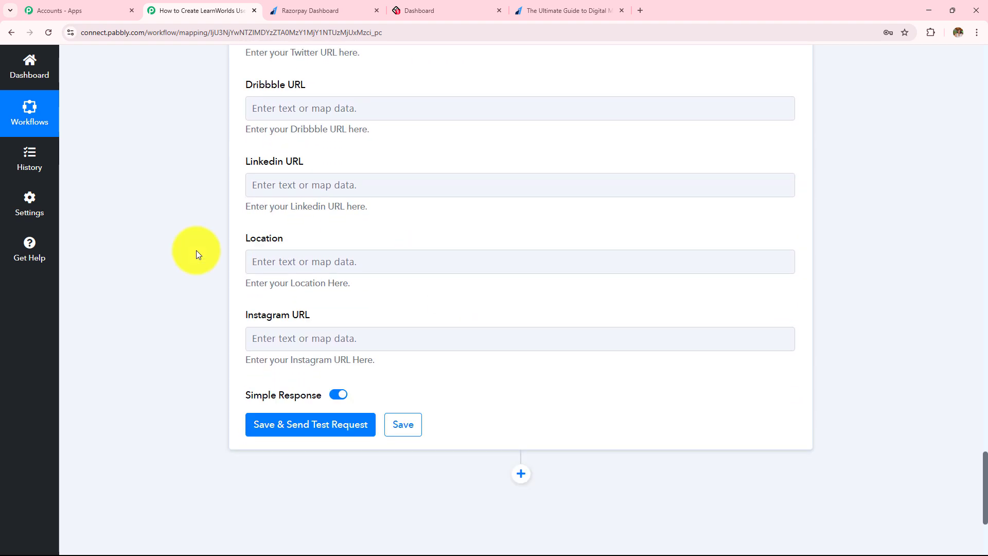
pyautogui.scroll(7, 360, 311)
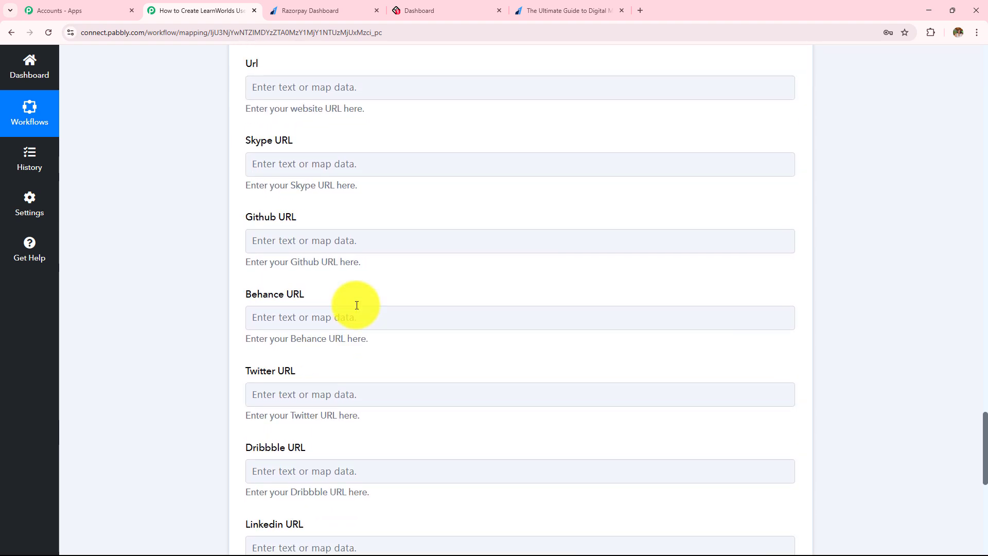
pyautogui.scroll(4, 355, 304)
# Map Bio to Razorpay's Payload Payment Entity Notes Phone value
pyautogui.click(366, 216)
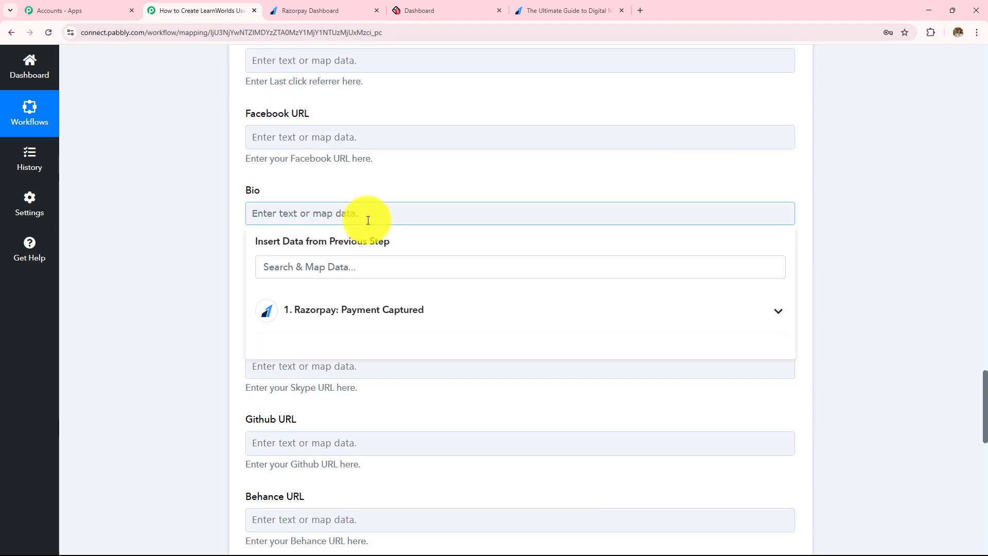
pyautogui.click(425, 323)
pyautogui.scroll(-4, 433, 406)
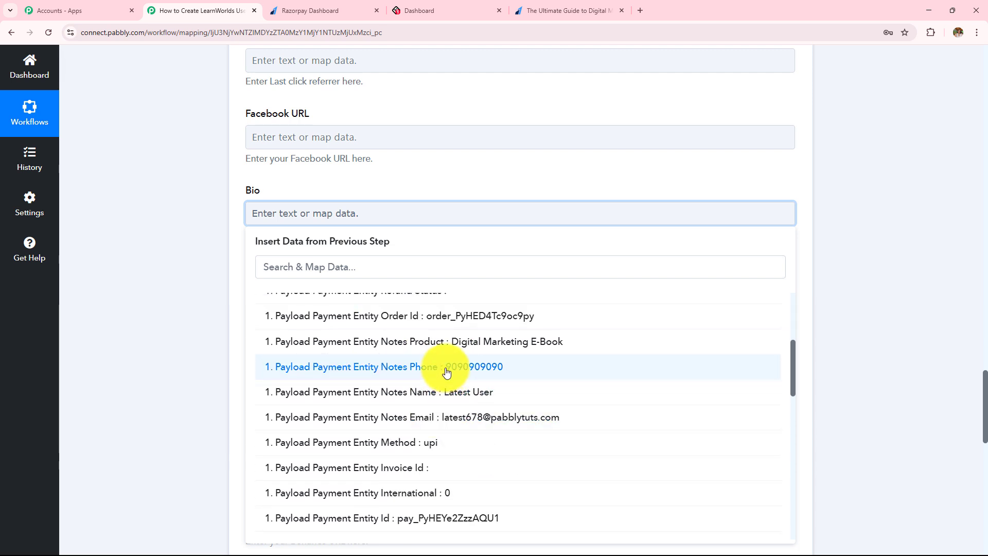
pyautogui.click(446, 371)
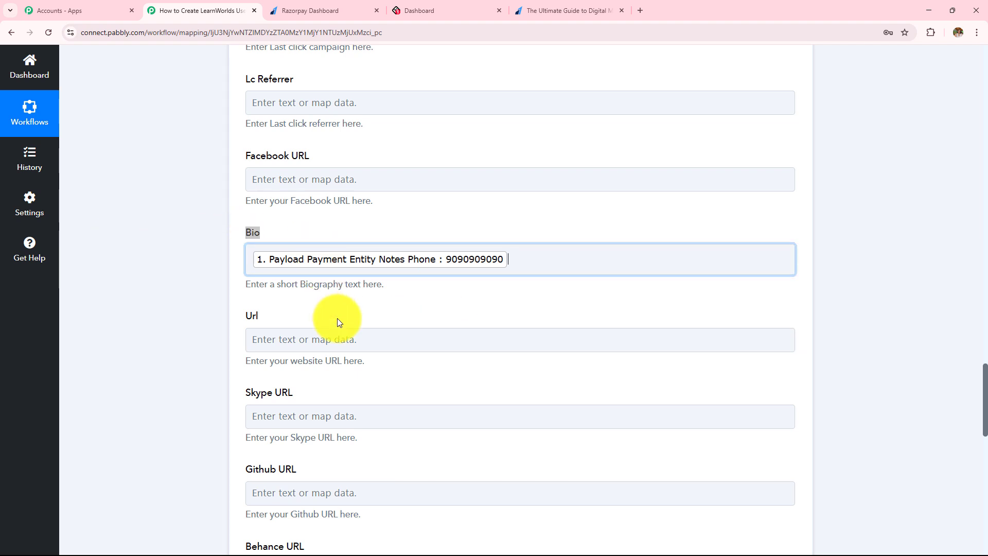
pyautogui.scroll(15, 337, 318)
pyautogui.scroll(17, 339, 321)
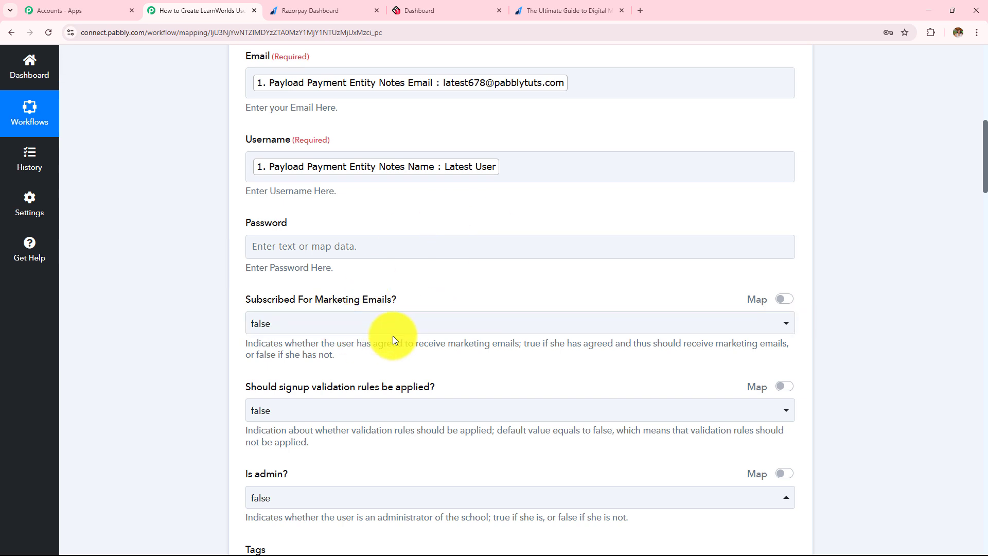
pyautogui.scroll(3, 394, 335)
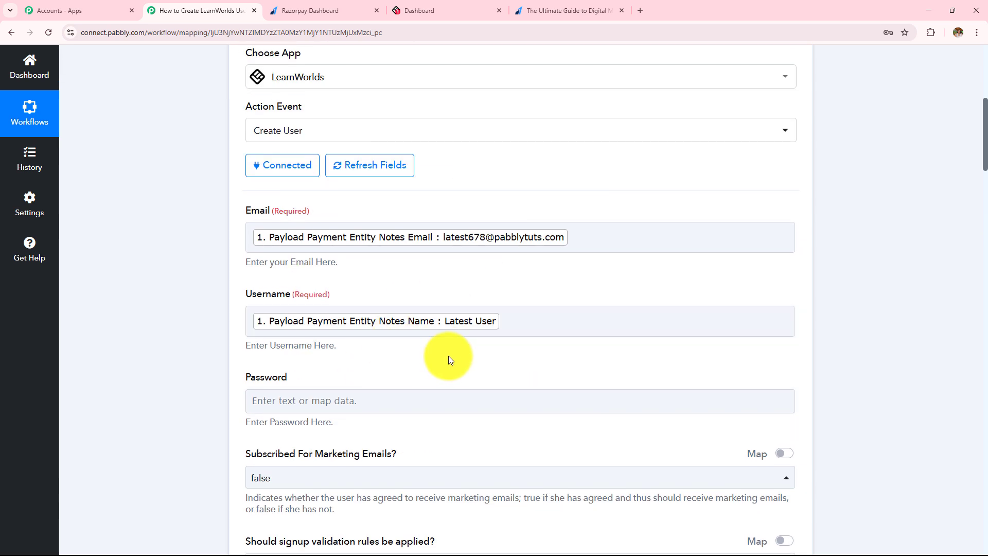
# Double-check the values mapped into Username and Bio
pyautogui.scroll(1, 449, 356)
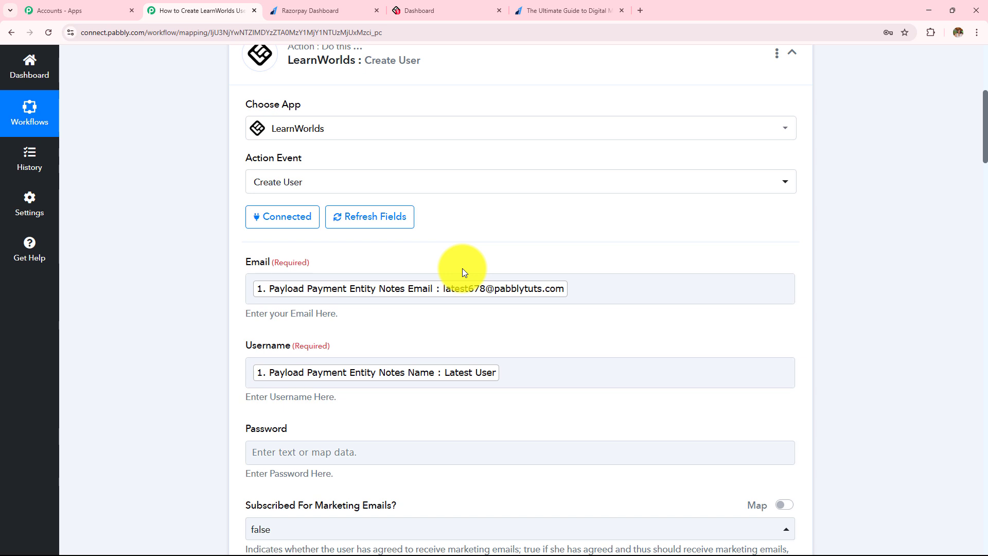
pyautogui.click(519, 362)
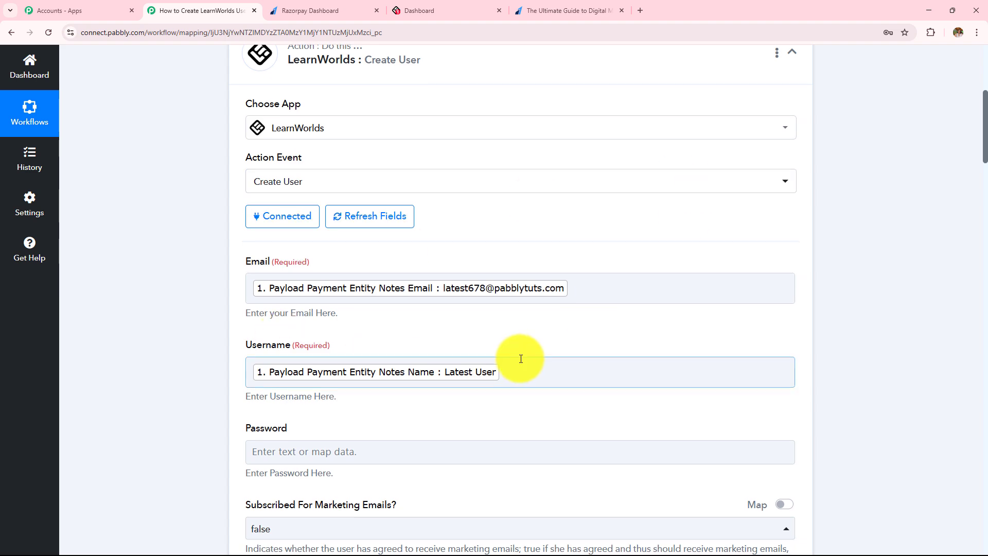
pyautogui.scroll(-14, 520, 362)
pyautogui.scroll(-18, 521, 363)
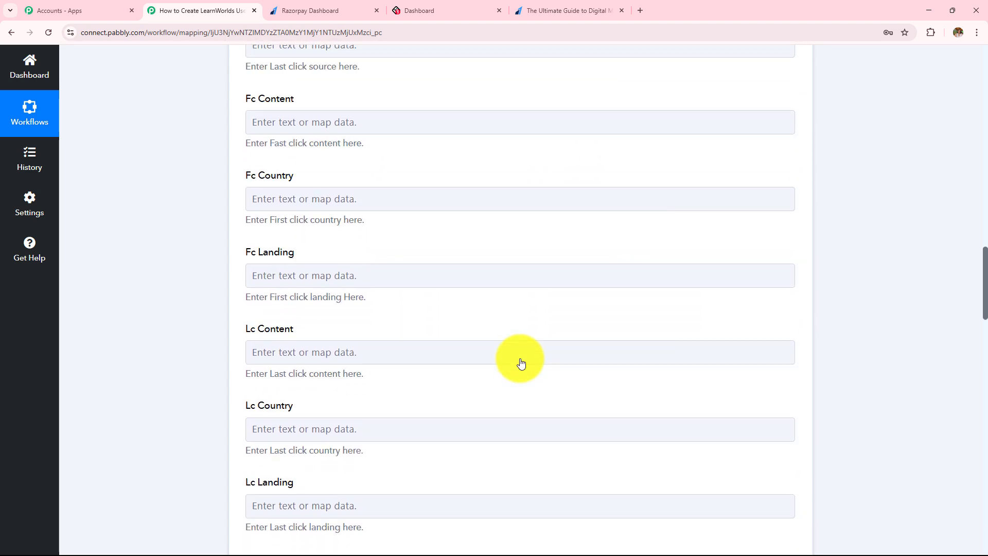
pyautogui.click(521, 363)
pyautogui.scroll(-5, 521, 363)
pyautogui.scroll(-12, 521, 363)
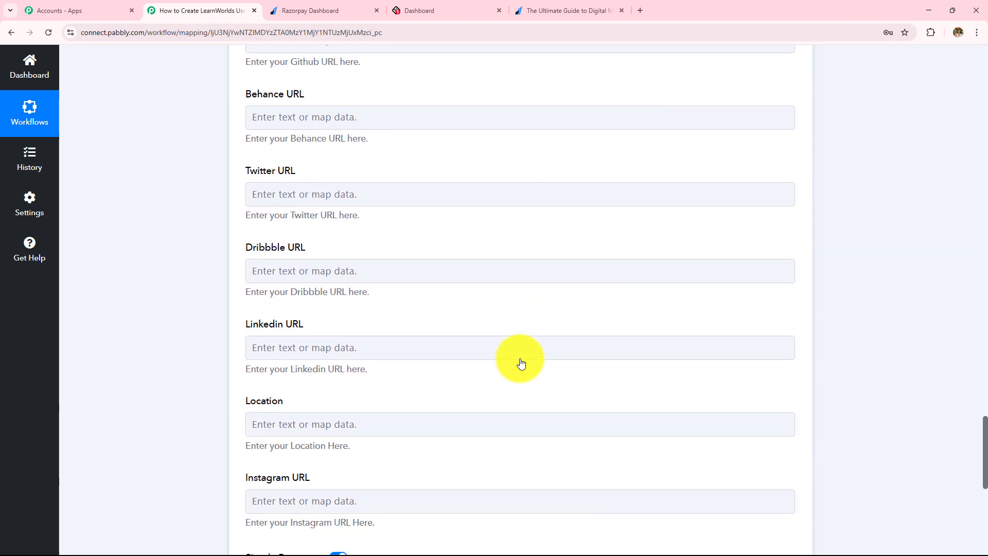
# Save and test the Create User step, checking the returned Id, Email and Username
pyautogui.click(303, 232)
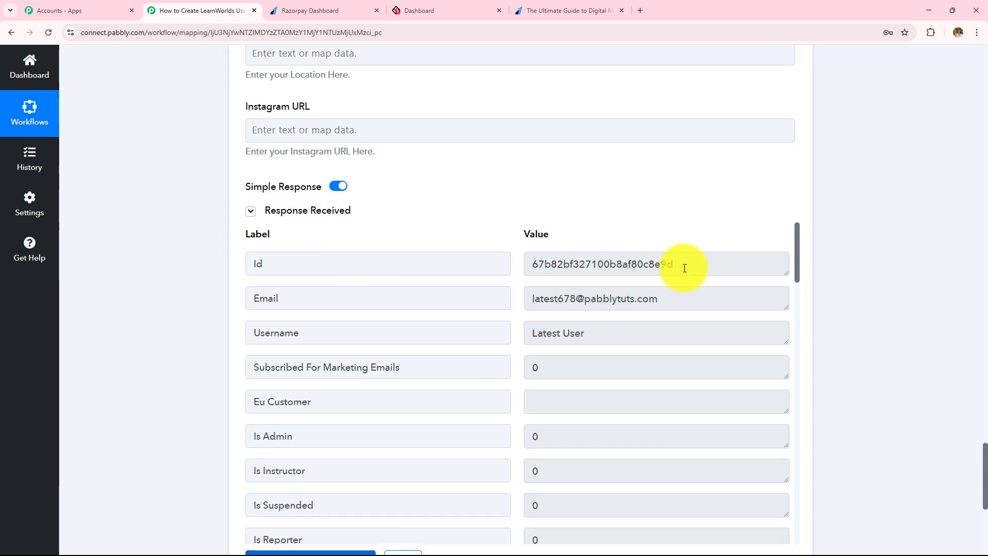
pyautogui.click(715, 276)
pyautogui.click(708, 298)
pyautogui.click(655, 331)
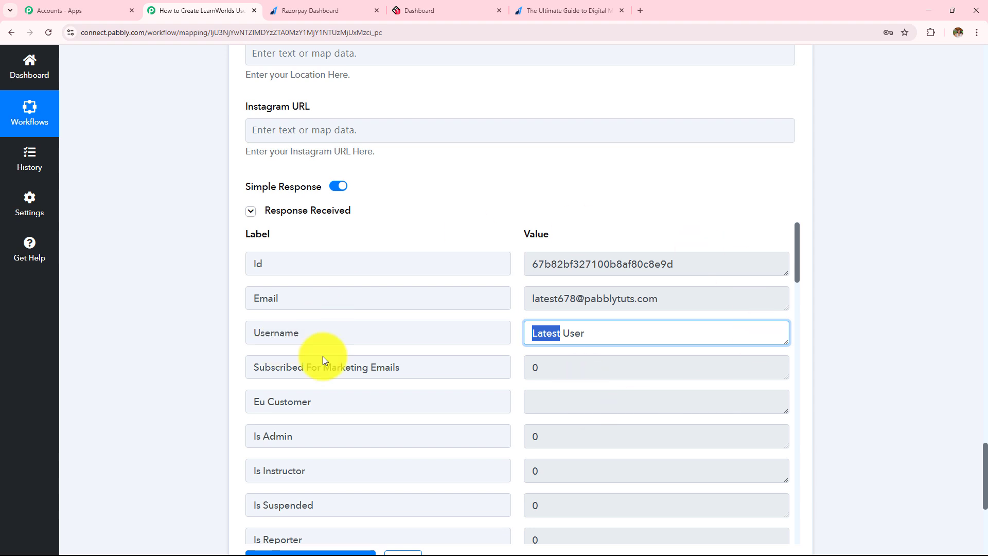
pyautogui.click(440, 9)
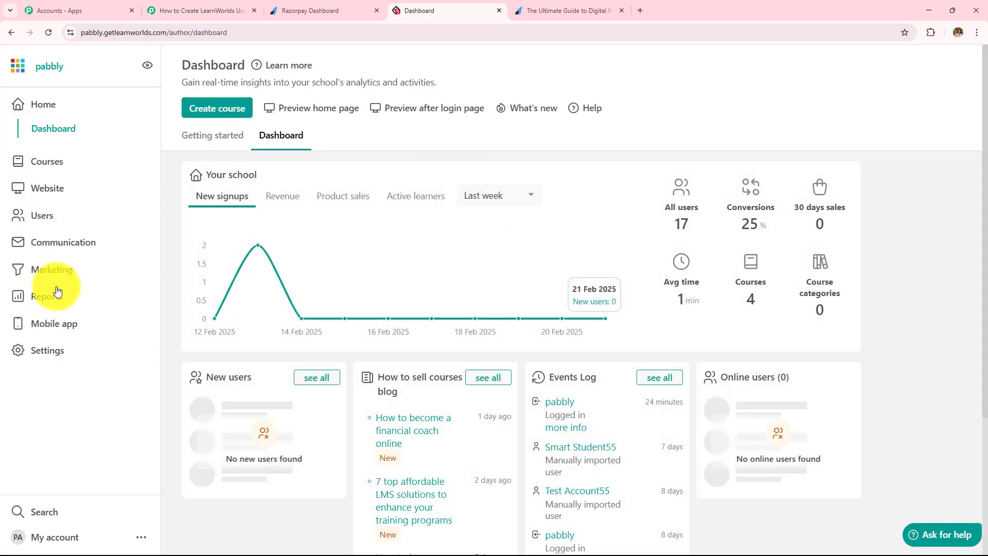
# Open the newest user in LearnWorlds All users and check its email and registration date
pyautogui.click(44, 215)
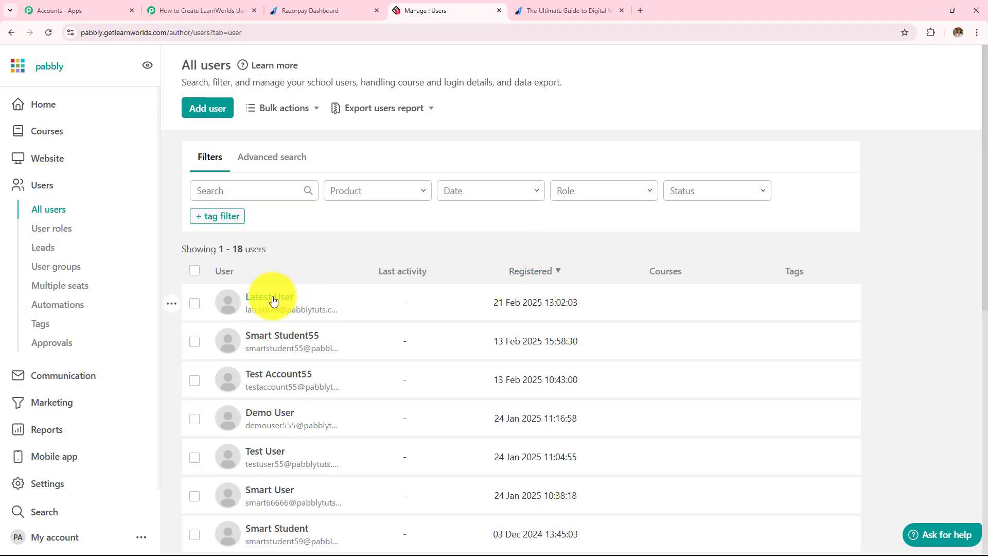
pyautogui.click(273, 301)
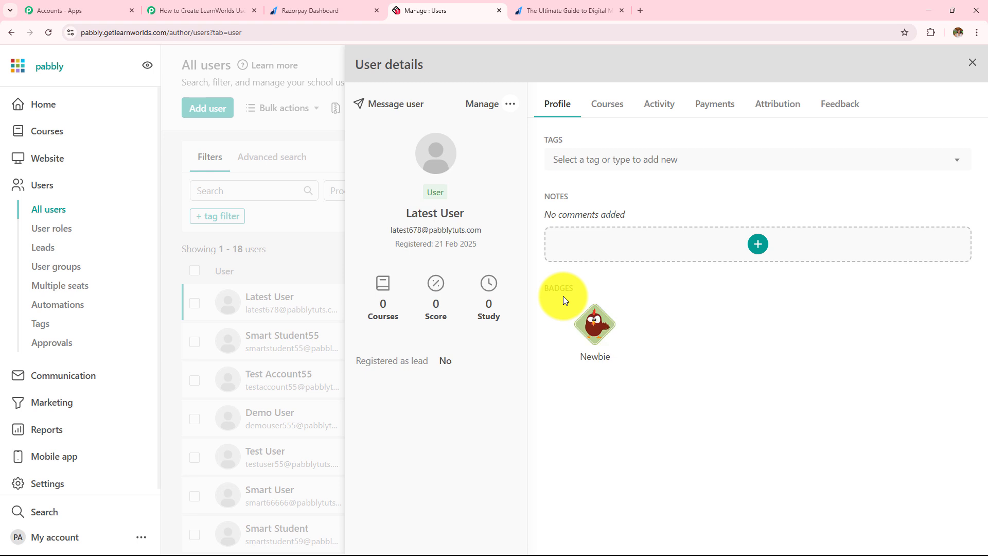
pyautogui.moveTo(388, 234); pyautogui.dragTo(480, 238)
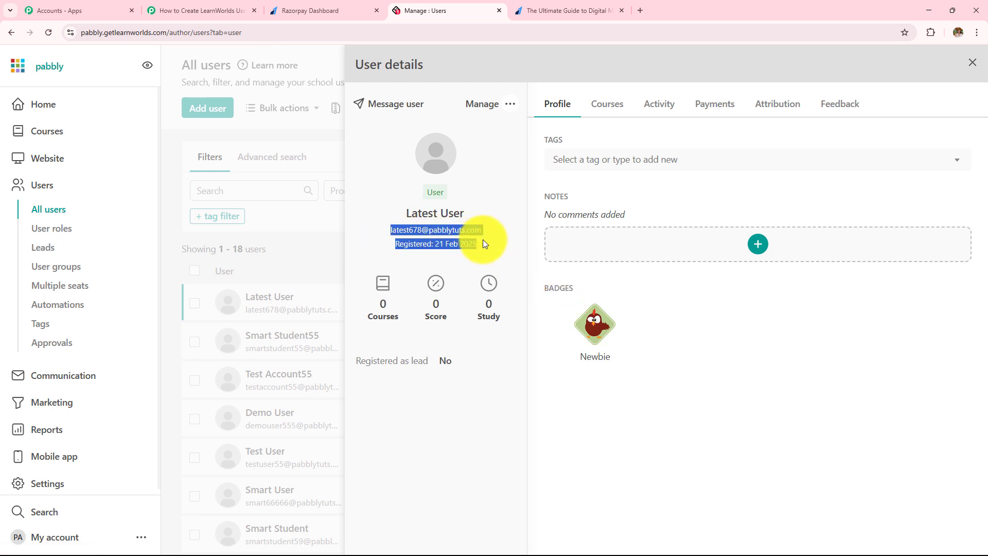
pyautogui.click(165, 10)
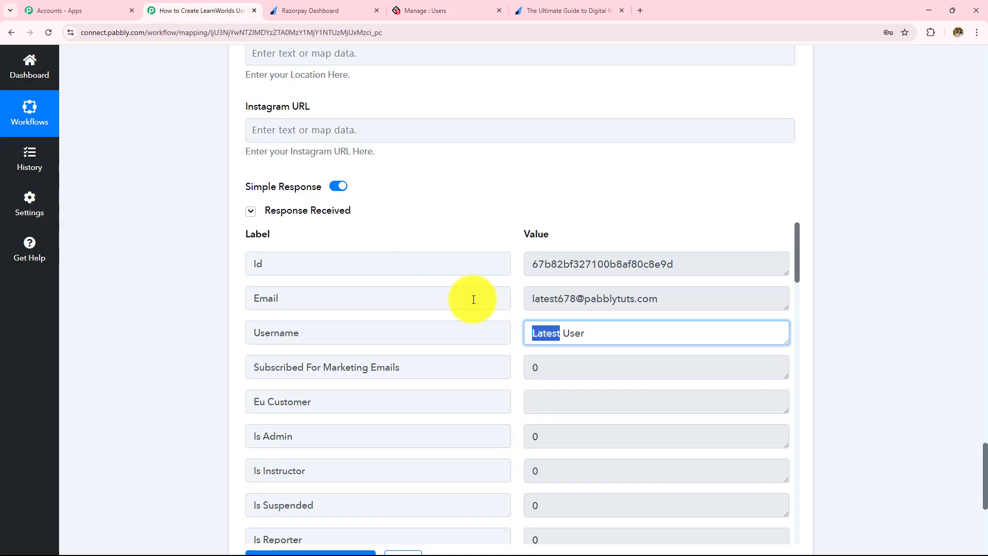
# Collapse the LearnWorlds Create User step and briefly check the Razorpay payment pages
pyautogui.scroll(4, 471, 298)
pyautogui.scroll(20, 473, 299)
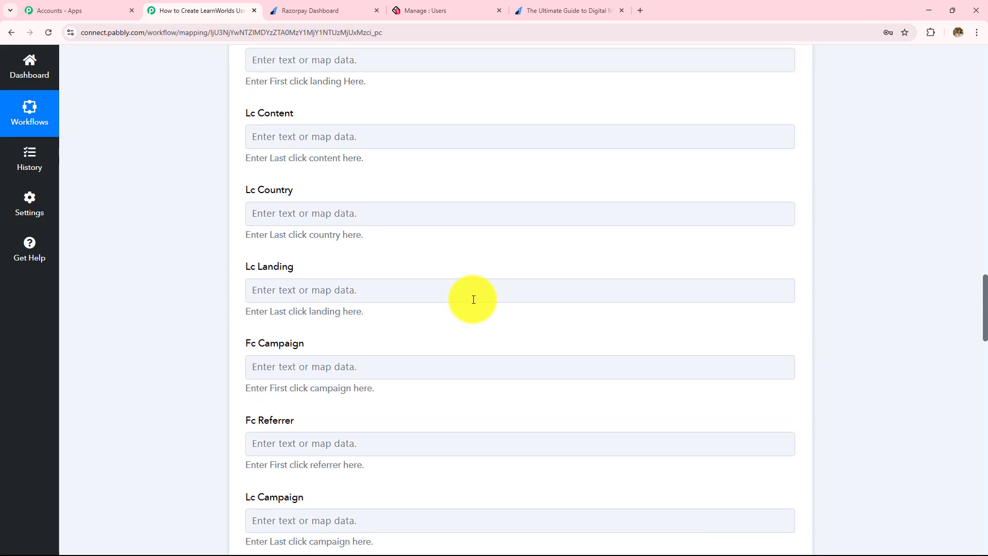
pyautogui.scroll(10, 474, 300)
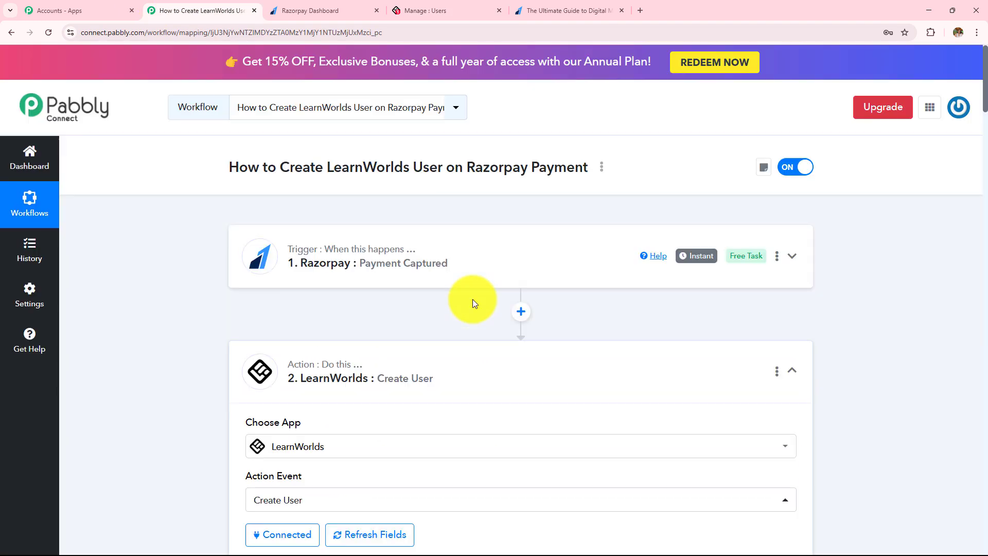
pyautogui.click(439, 349)
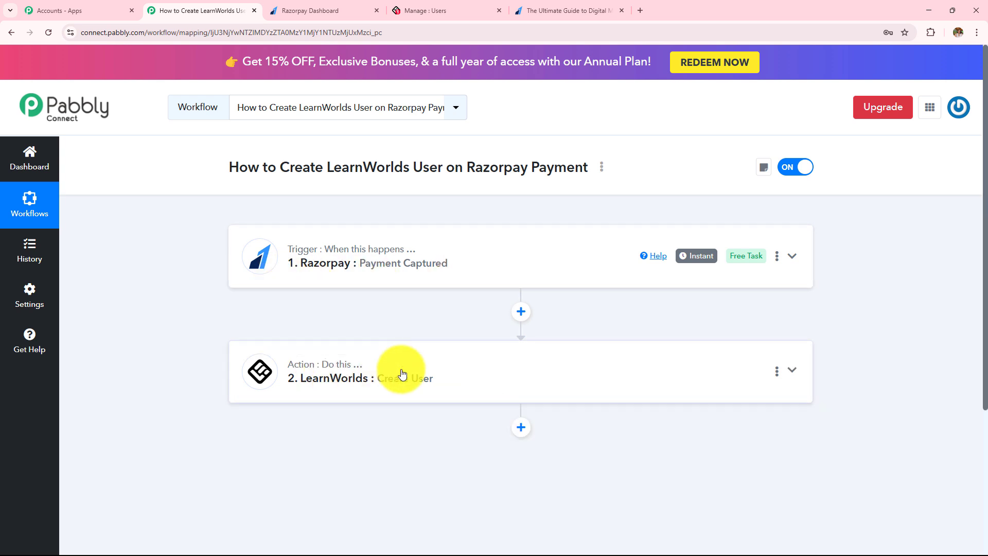
pyautogui.click(303, 11)
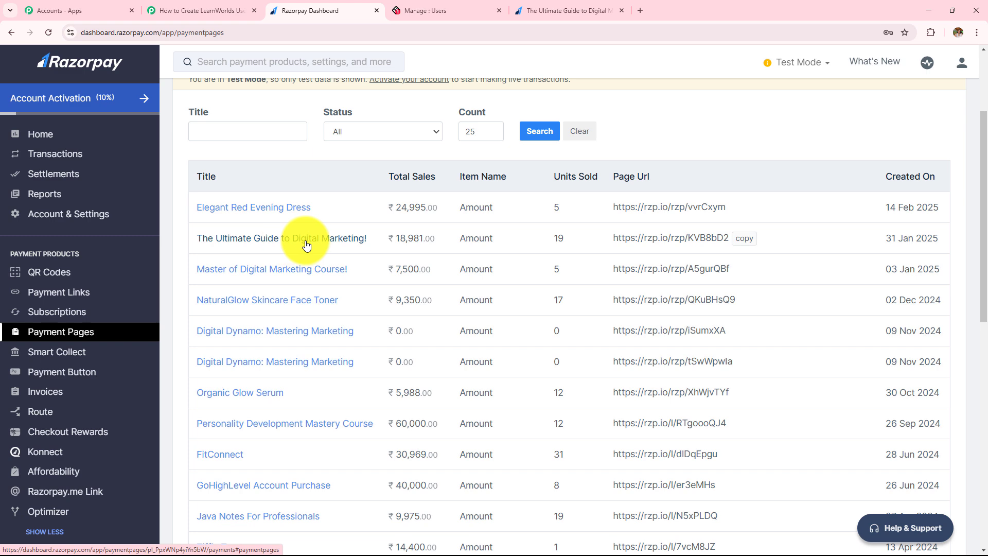
pyautogui.hotkey('ctrl', 'shift', 'Tab')
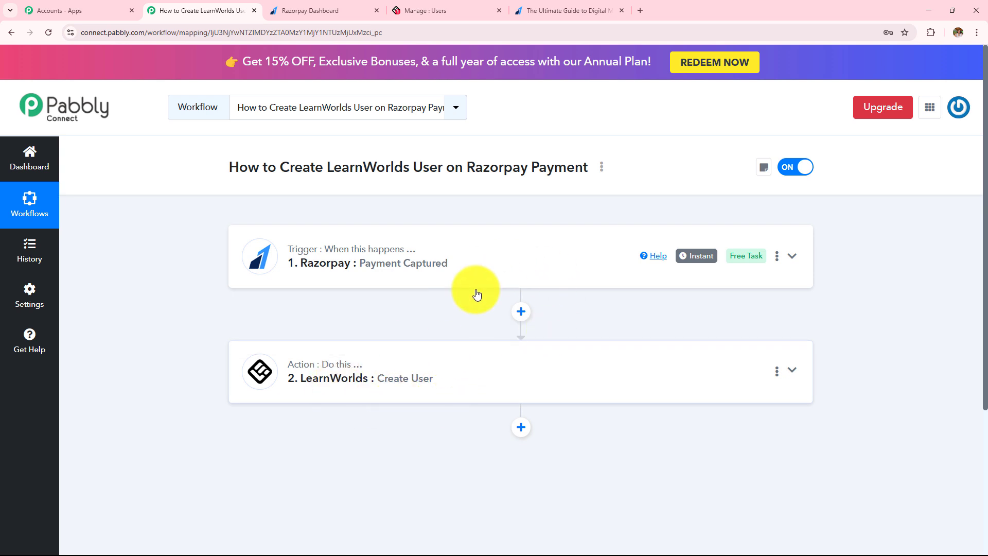
# Insert a Filter (Pabbly) step with the Filter Values event between trigger and LearnWorlds action
pyautogui.click(525, 313)
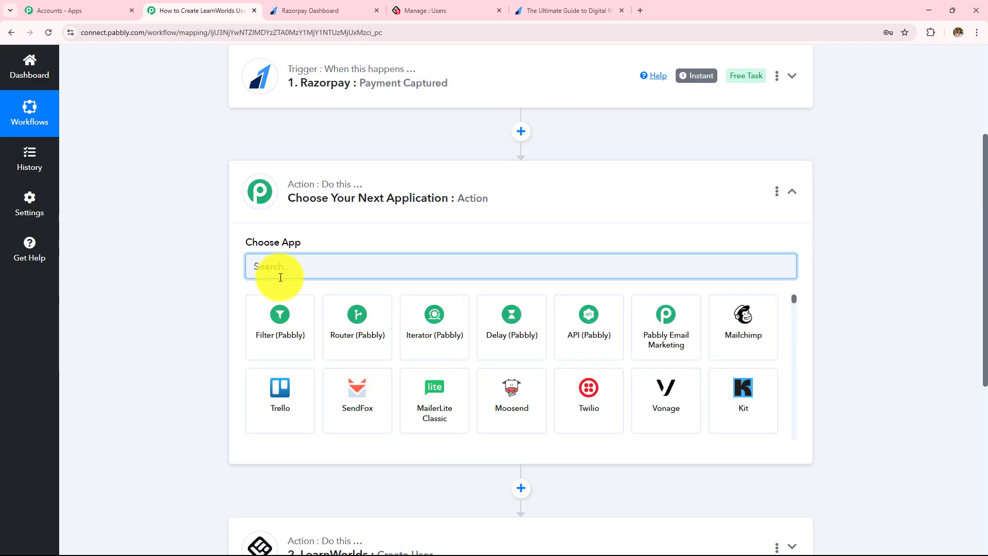
pyautogui.click(303, 334)
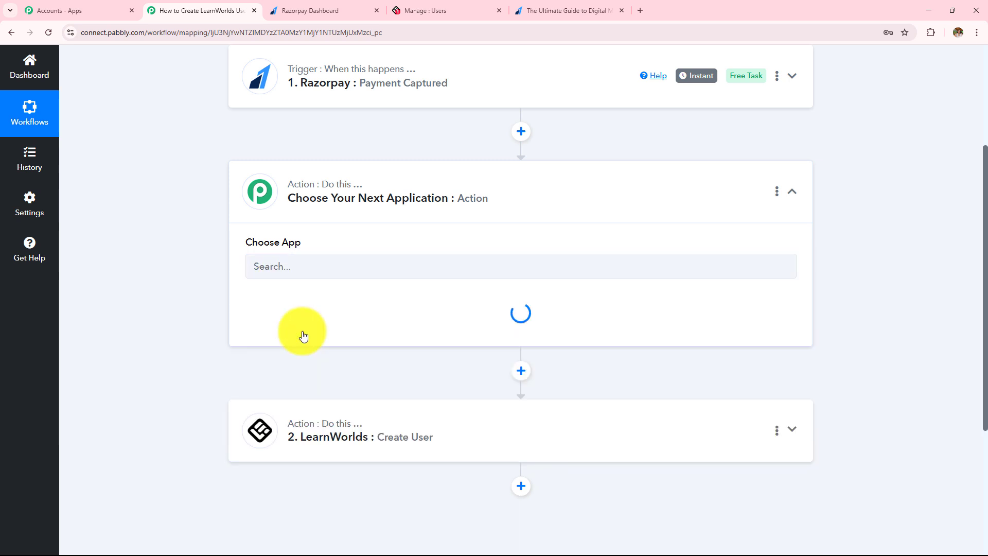
pyautogui.click(302, 321)
pyautogui.click(327, 381)
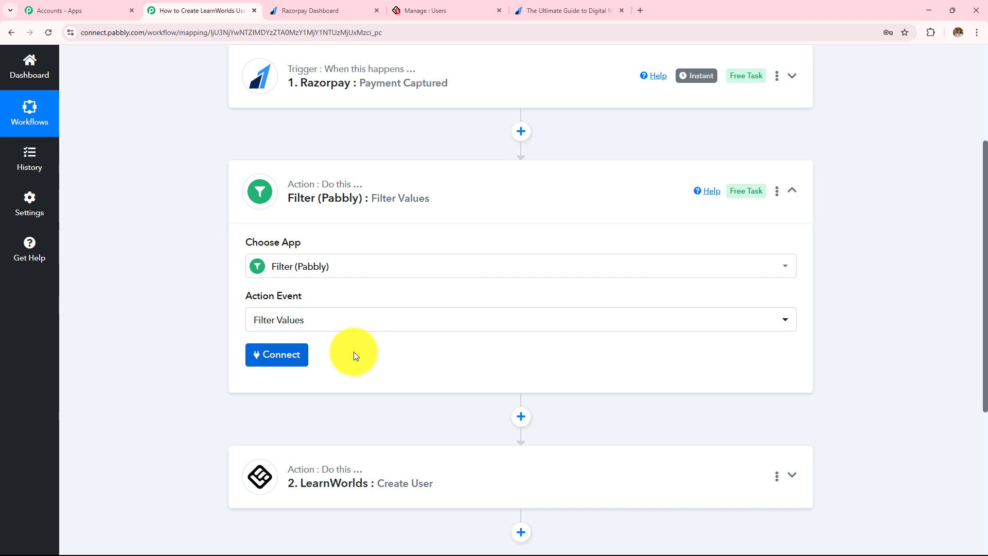
pyautogui.scroll(-2, 180, 313)
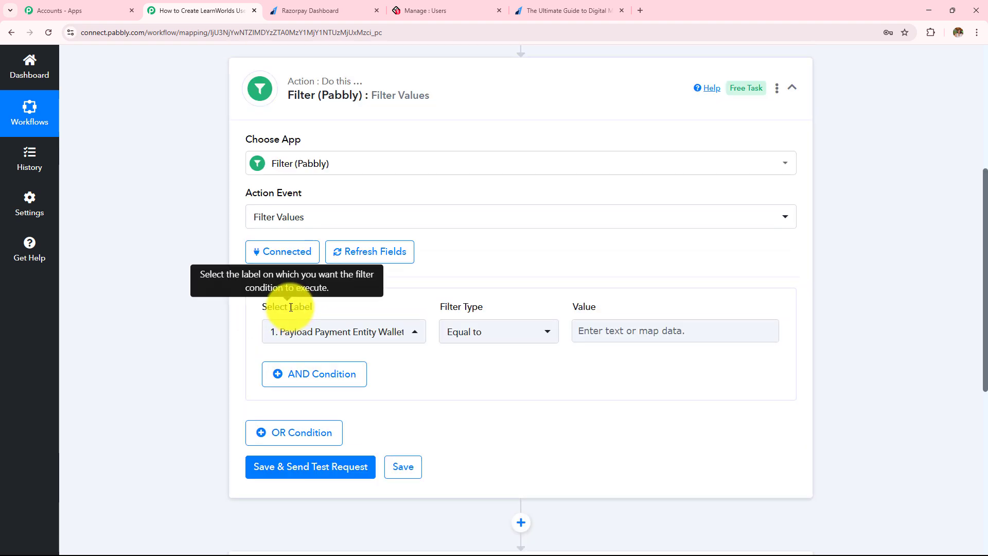
pyautogui.moveTo(292, 308); pyautogui.dragTo(286, 307)
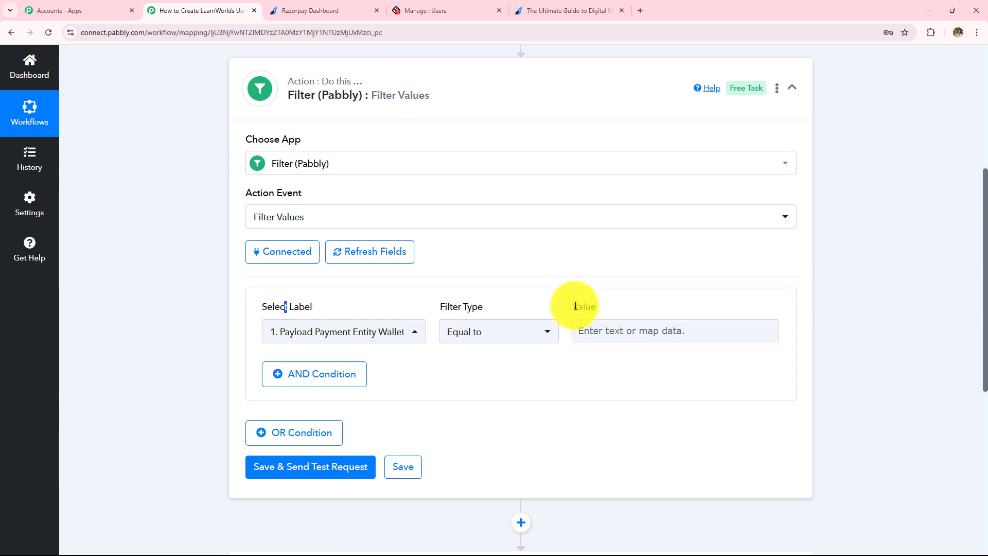
pyautogui.scroll(1, 576, 305)
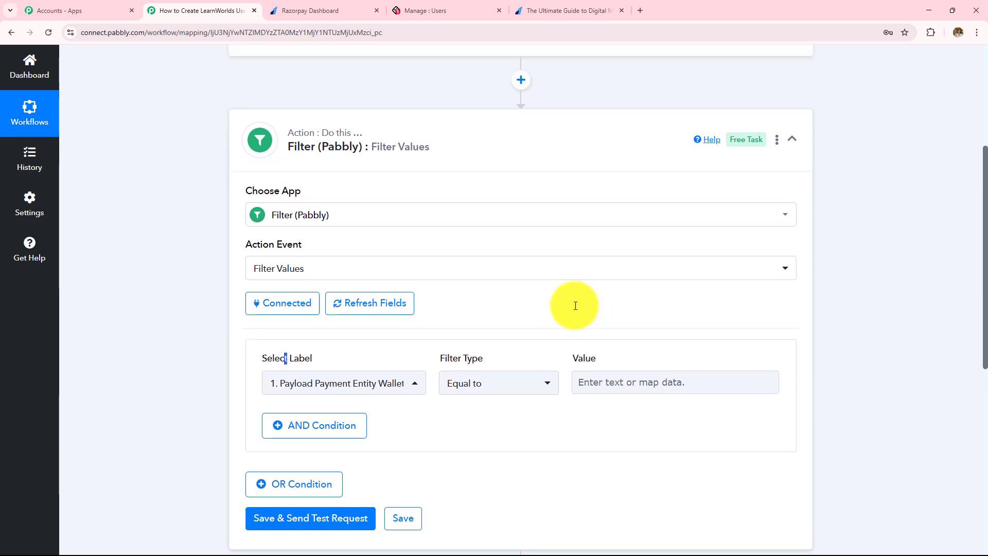
pyautogui.click(332, 9)
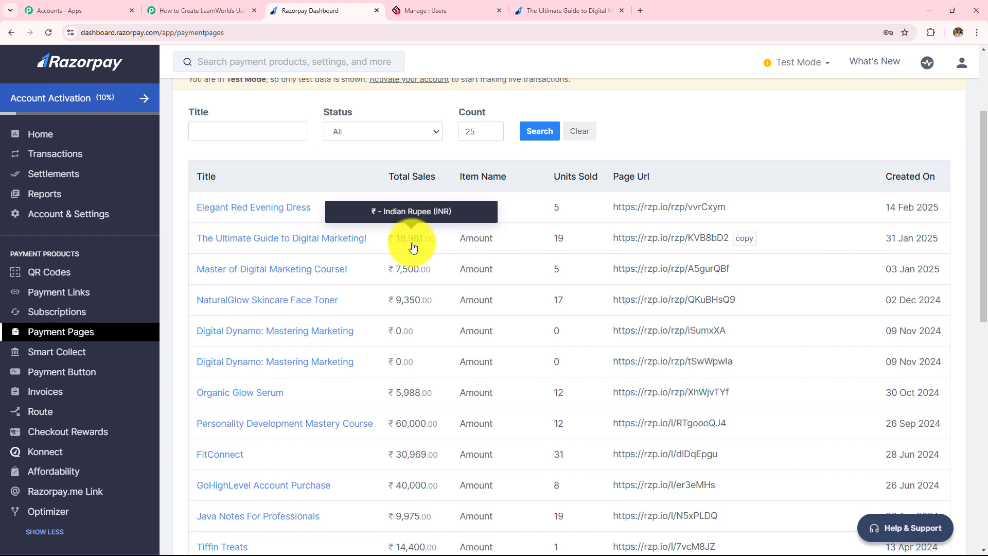
pyautogui.click(176, 10)
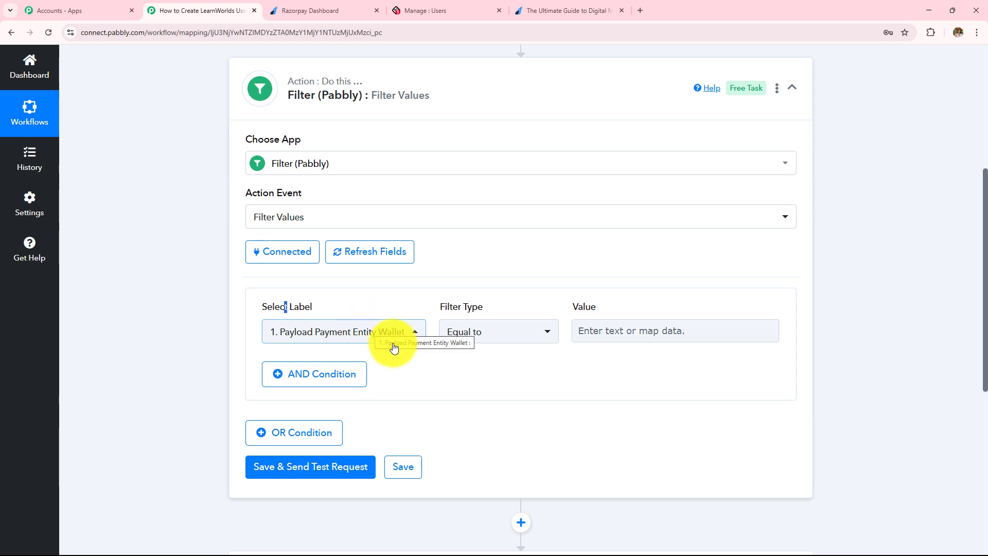
# Set the filter label to Razorpay's Payment Entity Base Amount
pyautogui.click(595, 330)
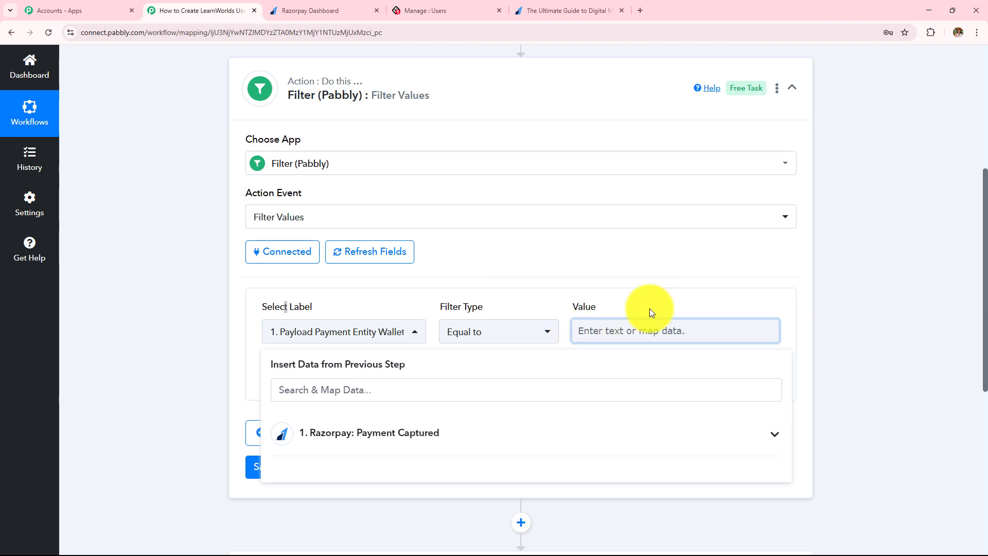
pyautogui.scroll(-2, 386, 435)
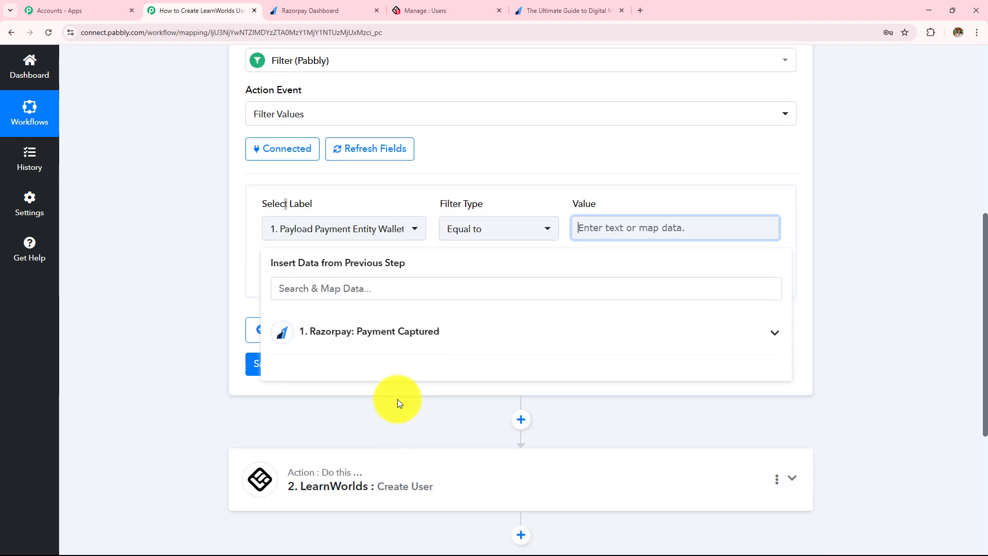
pyautogui.click(474, 337)
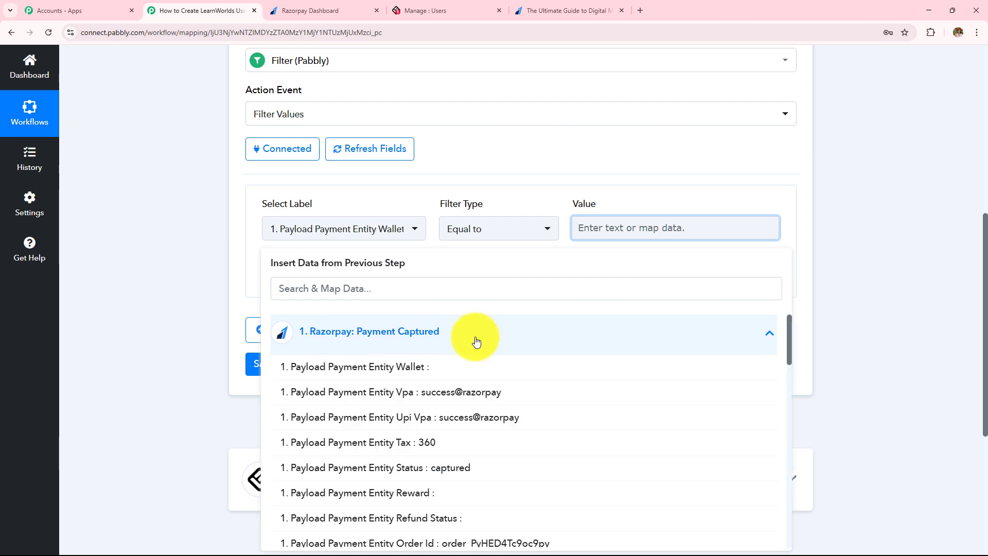
pyautogui.scroll(-8, 475, 439)
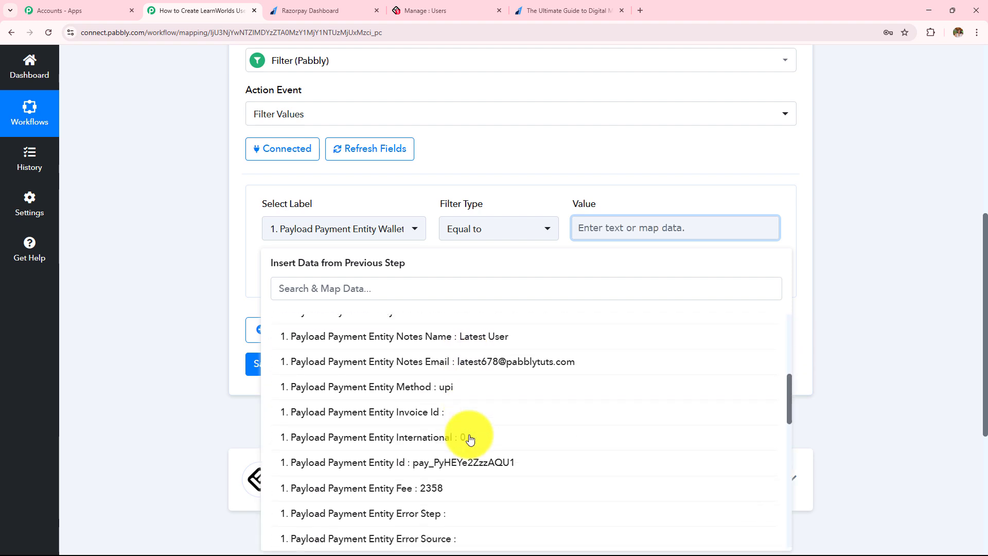
pyautogui.scroll(-8, 470, 439)
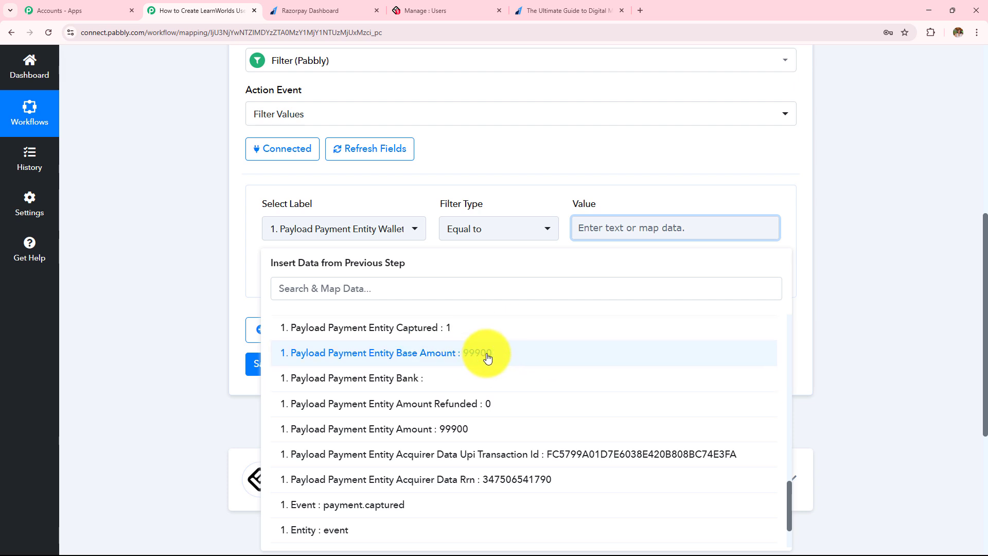
pyautogui.click(488, 356)
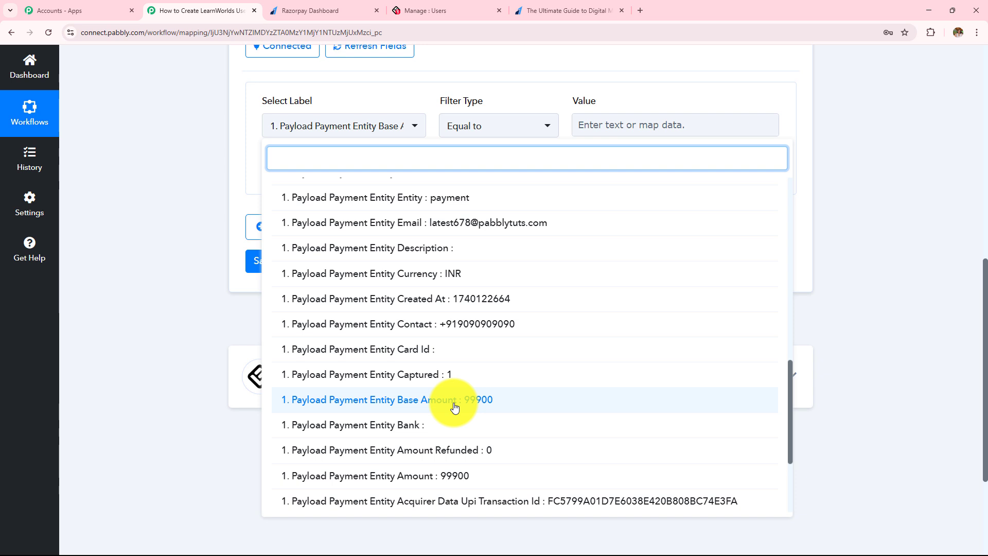
pyautogui.click(480, 403)
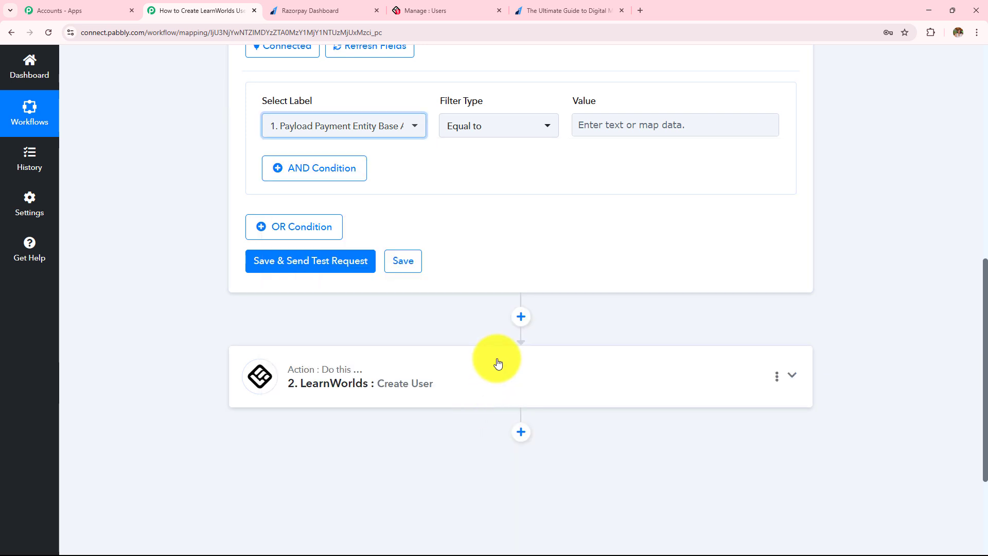
# Make the filter condition Equal to 99900
pyautogui.scroll(3, 497, 361)
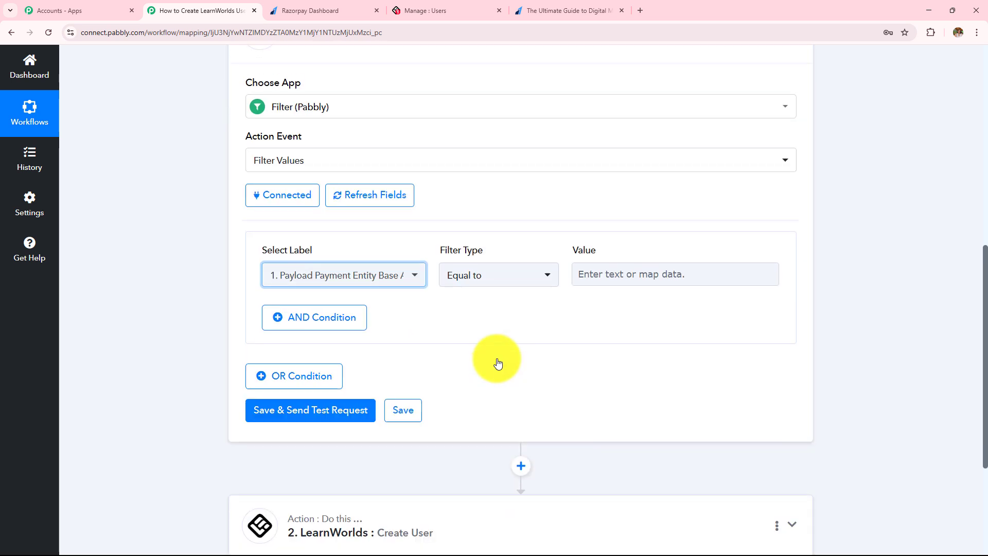
pyautogui.click(480, 286)
pyautogui.click(484, 340)
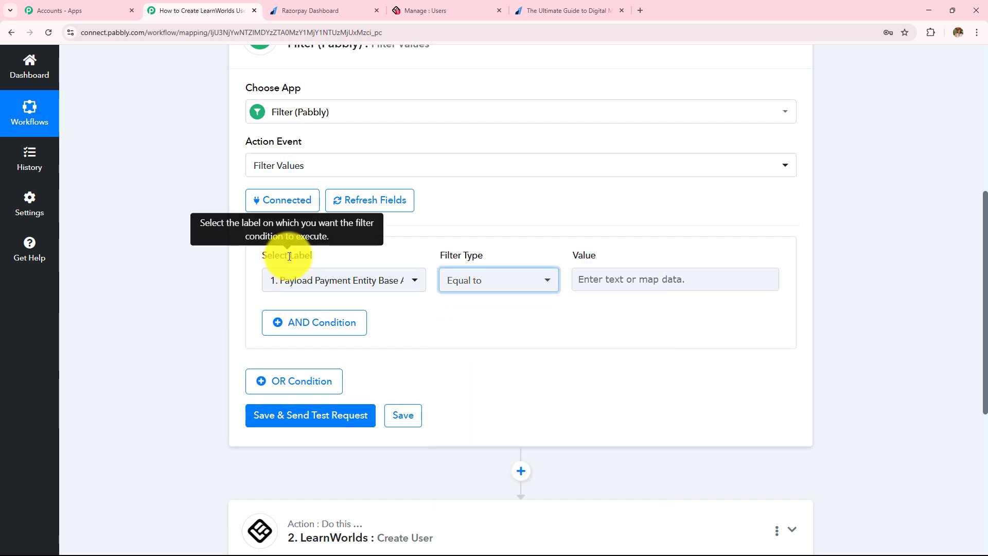
pyautogui.moveTo(288, 255); pyautogui.dragTo(578, 256)
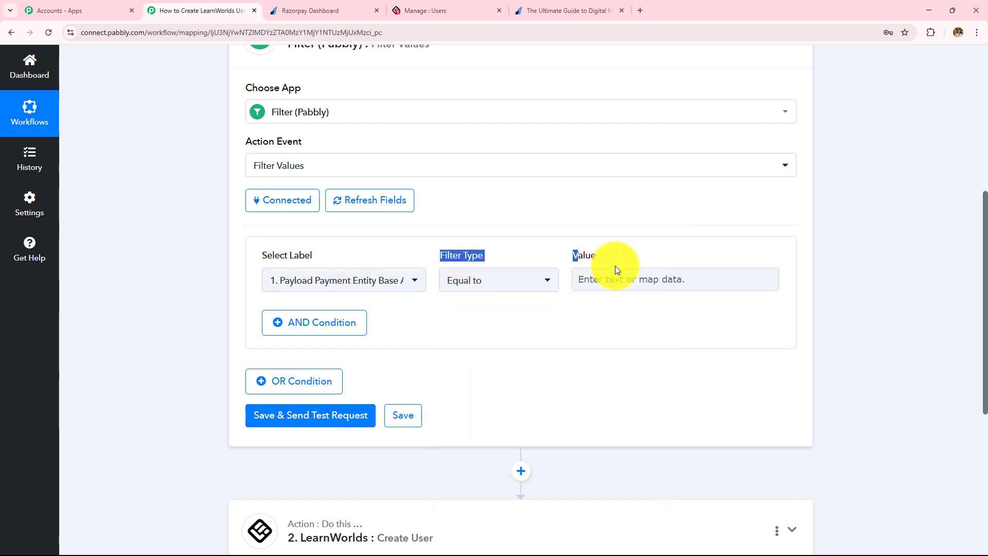
pyautogui.click(610, 279)
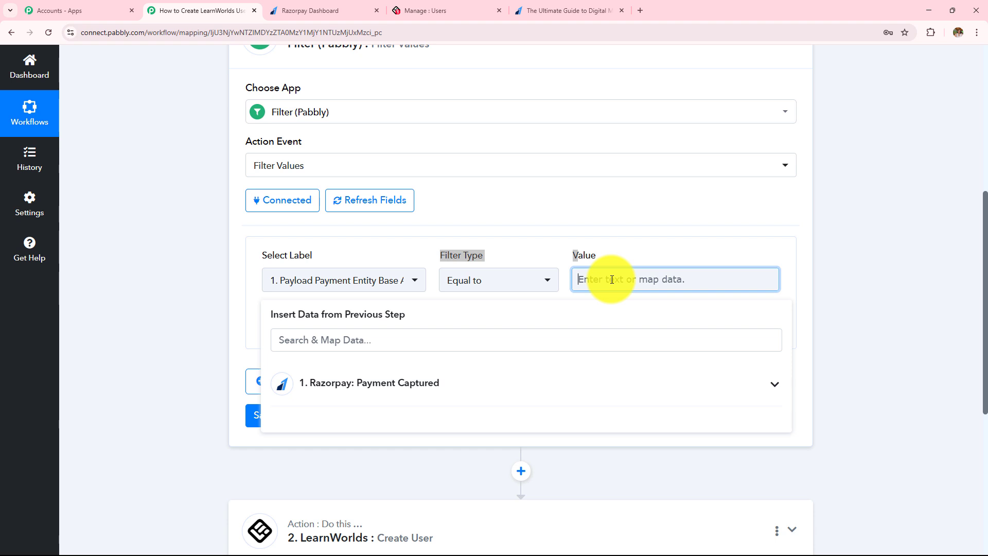
pyautogui.write('99900')
pyautogui.click(230, 264)
# Save and test the filter, confirming the Condition is true success response
pyautogui.click(324, 415)
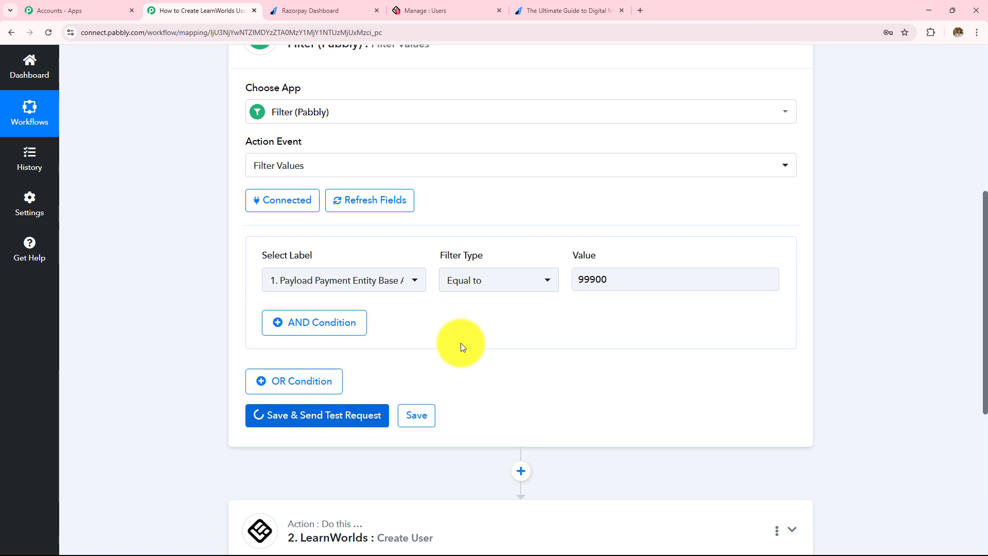
pyautogui.scroll(-4, 516, 313)
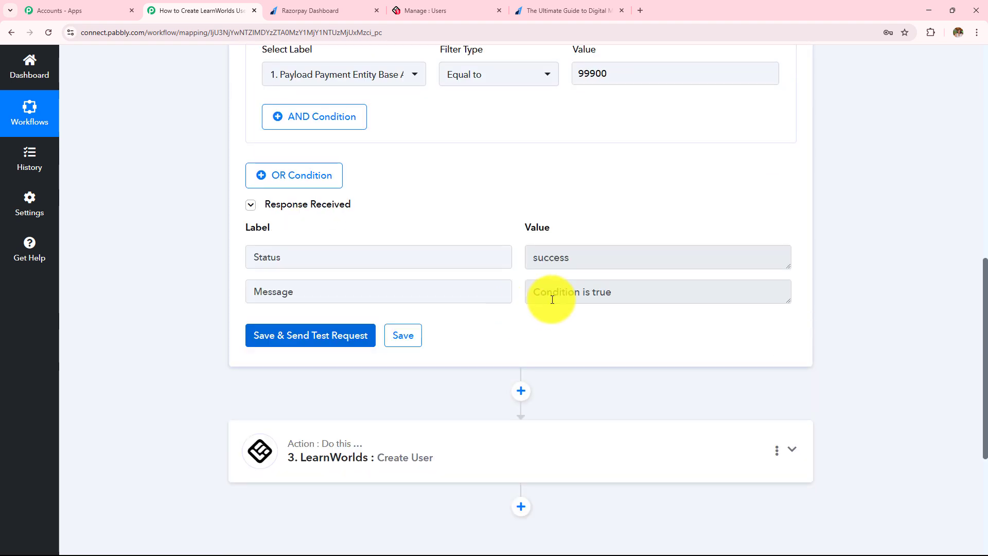
pyautogui.tripleClick(624, 293)
pyautogui.tripleClick(619, 258)
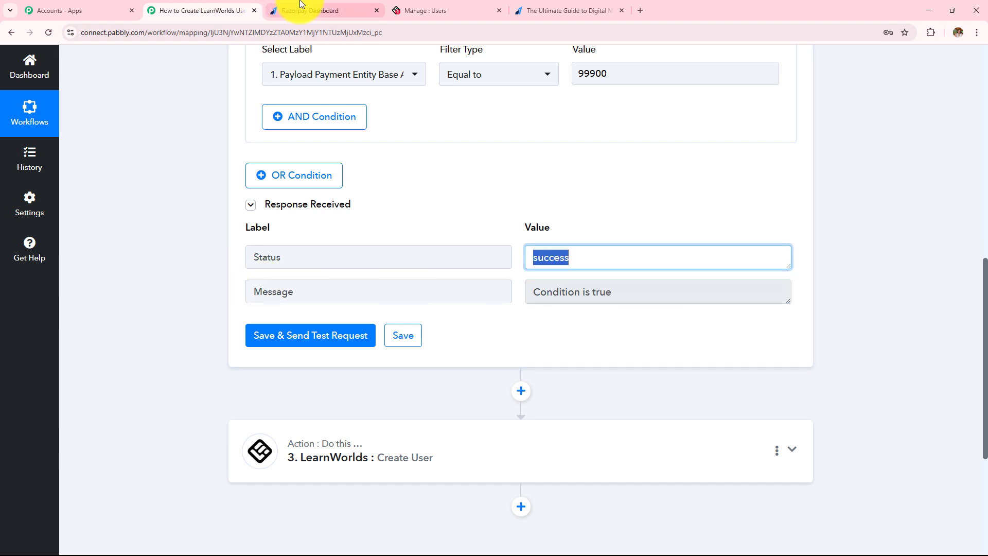
pyautogui.click(314, 10)
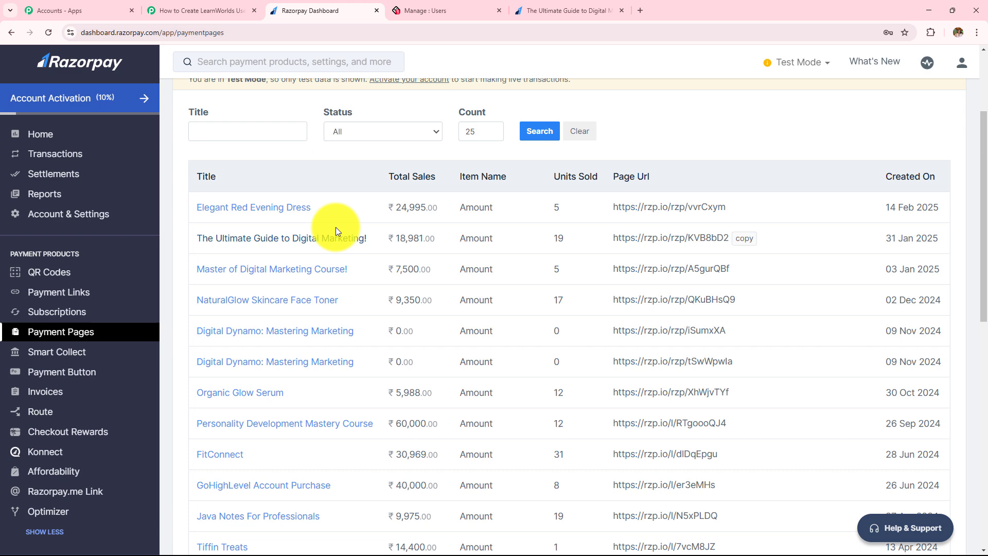
# Autofill the saved test customer's details on the digital marketing e-book payment page
pyautogui.click(170, 11)
pyautogui.scroll(10, 503, 286)
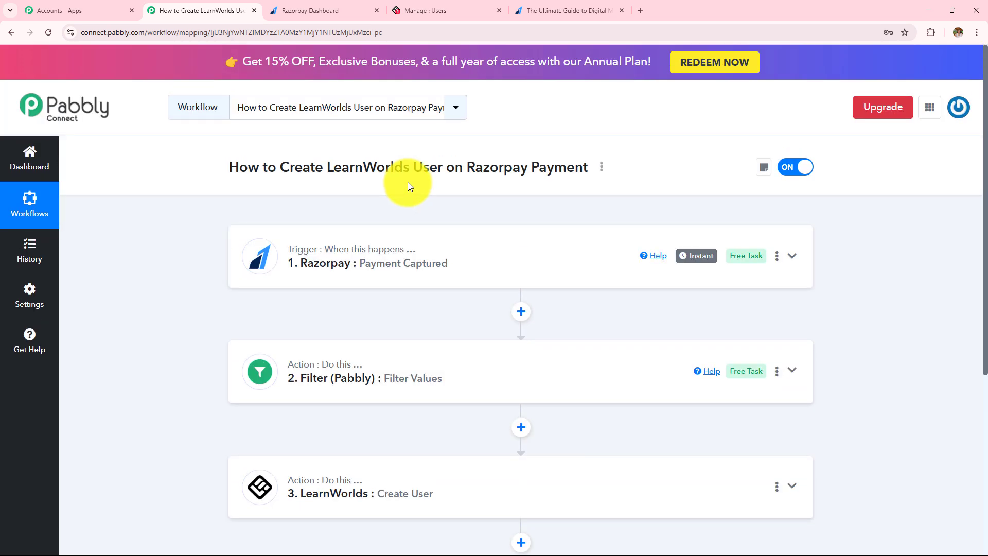
pyautogui.click(546, 9)
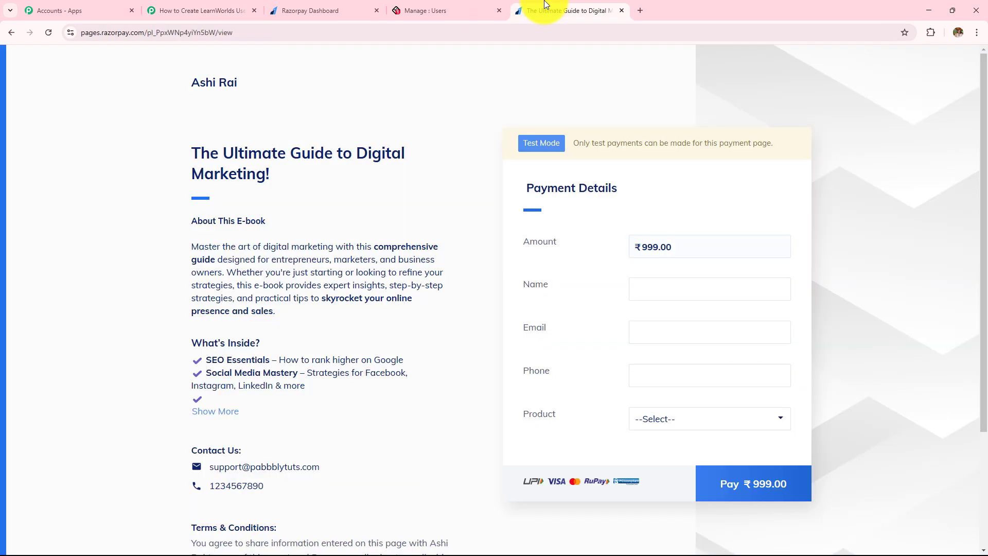
pyautogui.click(680, 286)
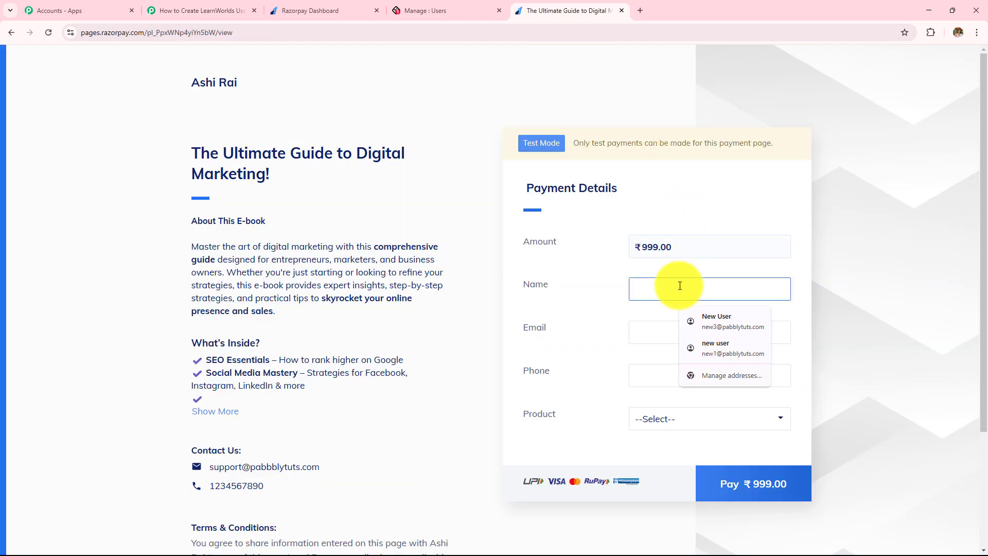
pyautogui.write('Curre')
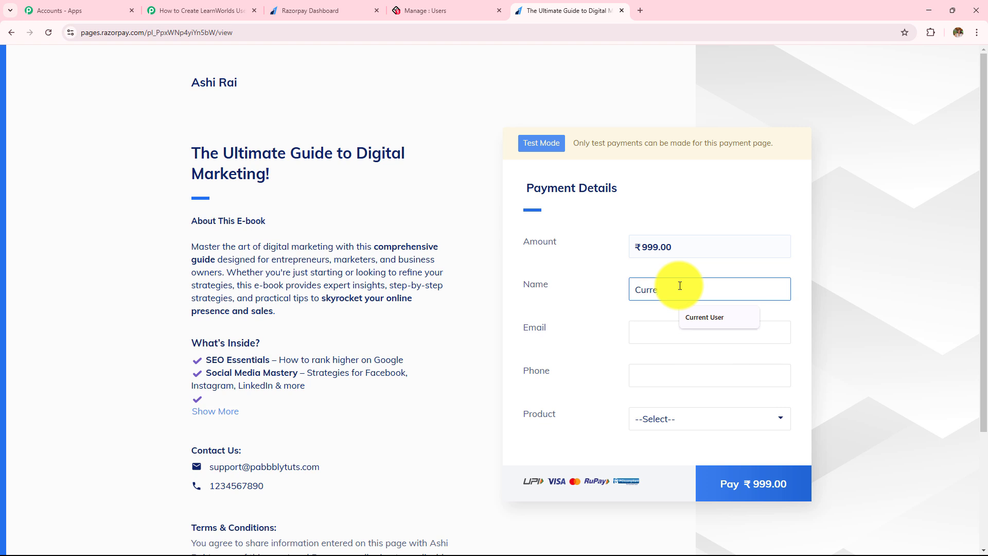
pyautogui.click(706, 316)
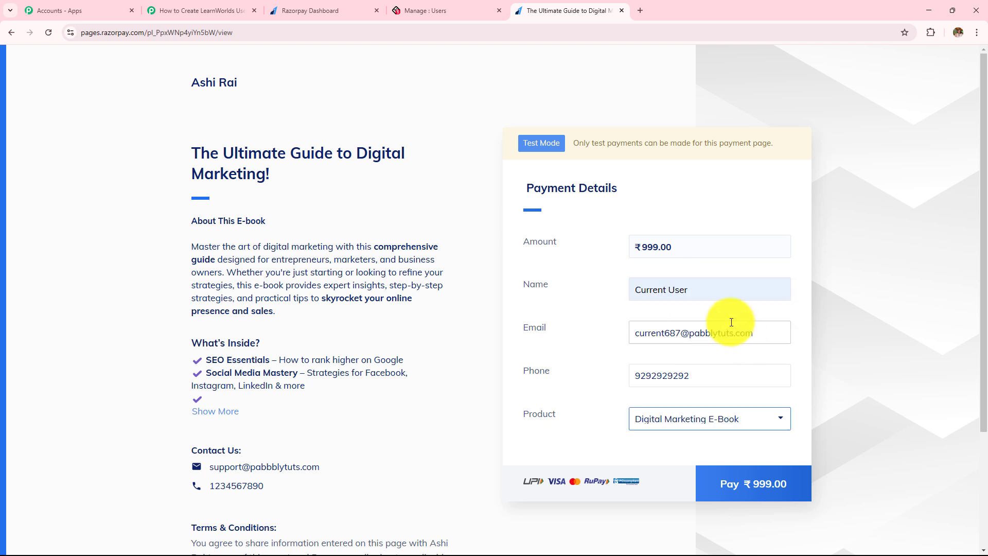
pyautogui.click(705, 286)
pyautogui.press('Tab')
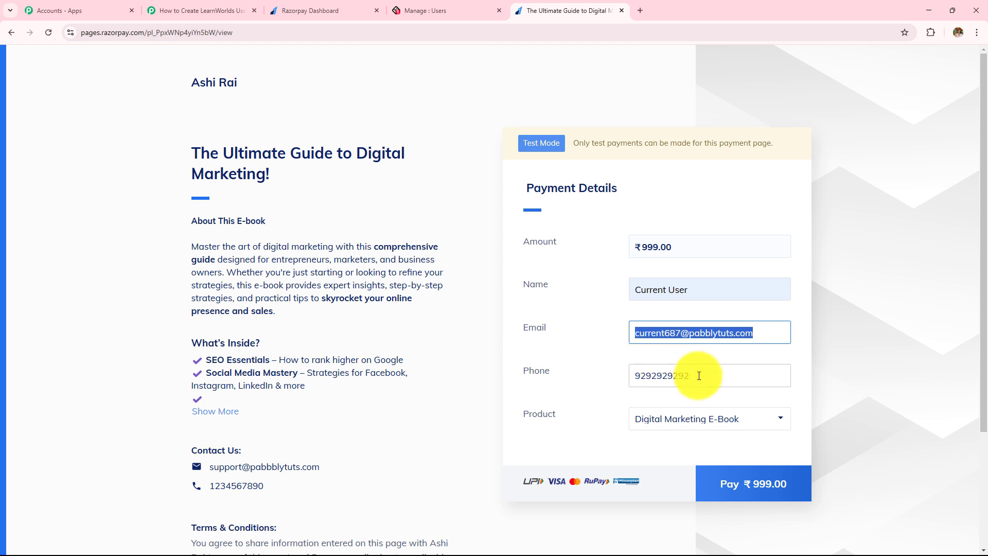
pyautogui.press('Tab')
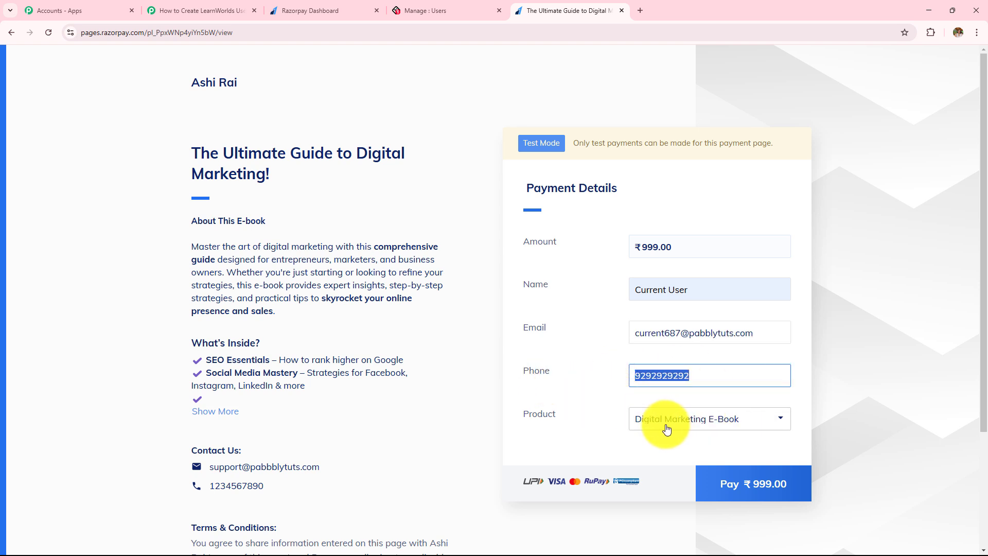
# Pay ₹999 by UPI with test ID success@razorpay and confirm the payment succeeded
pyautogui.click(737, 485)
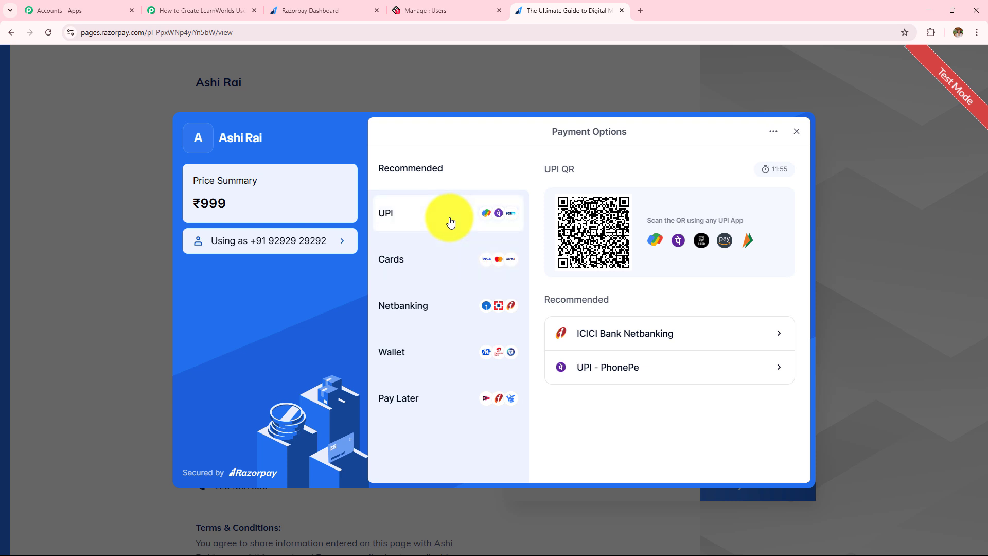
pyautogui.click(450, 221)
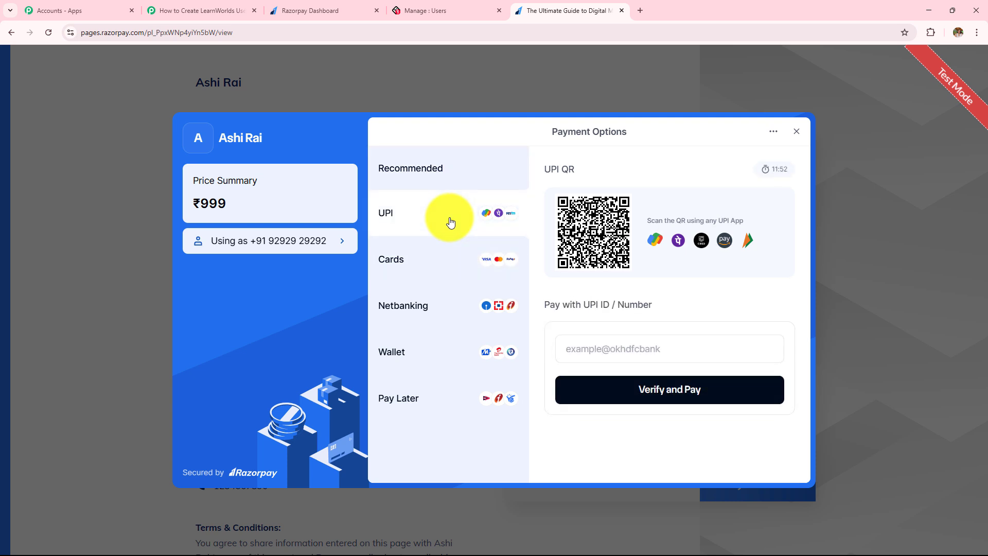
pyautogui.click(611, 349)
pyautogui.write('success@razorpay')
pyautogui.click(625, 402)
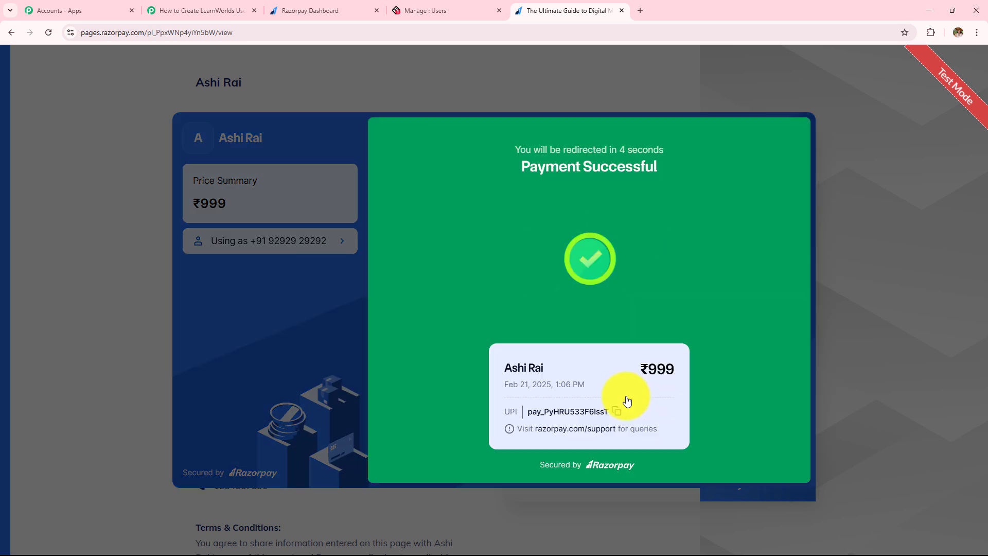
pyautogui.moveTo(495, 140); pyautogui.dragTo(675, 361)
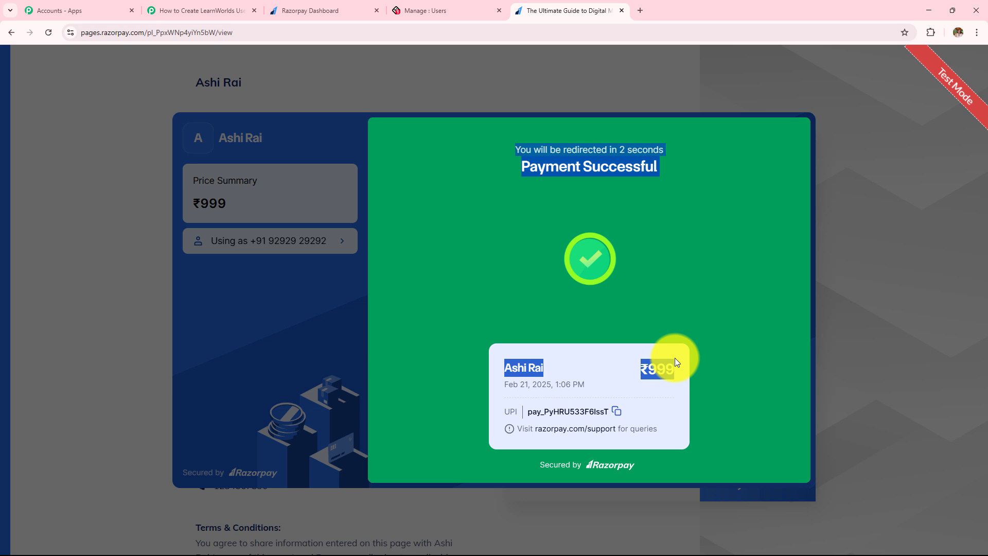
pyautogui.click(434, 4)
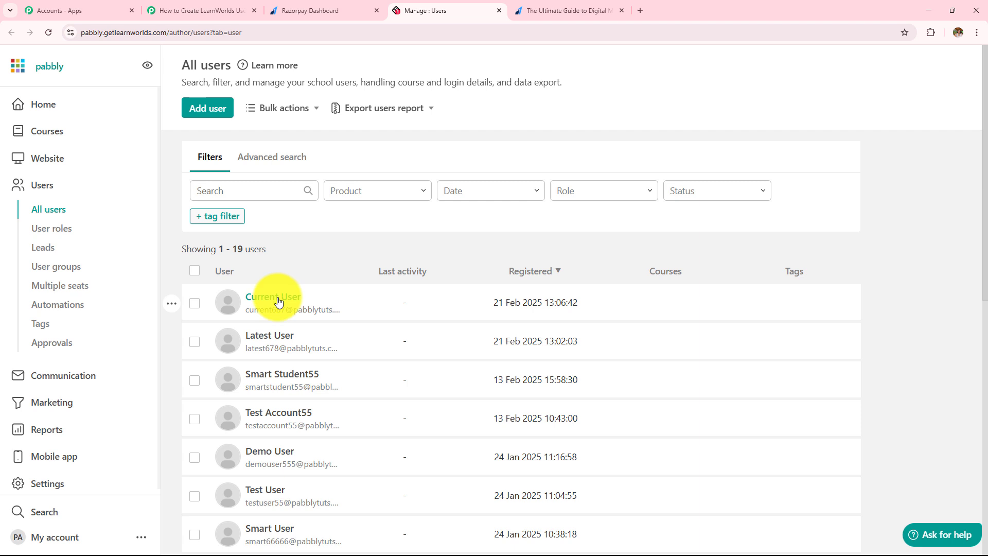
# Verify the newest LearnWorlds user's profile from 21 Feb 2025, then switch back to the Pabbly workflow
pyautogui.click(287, 302)
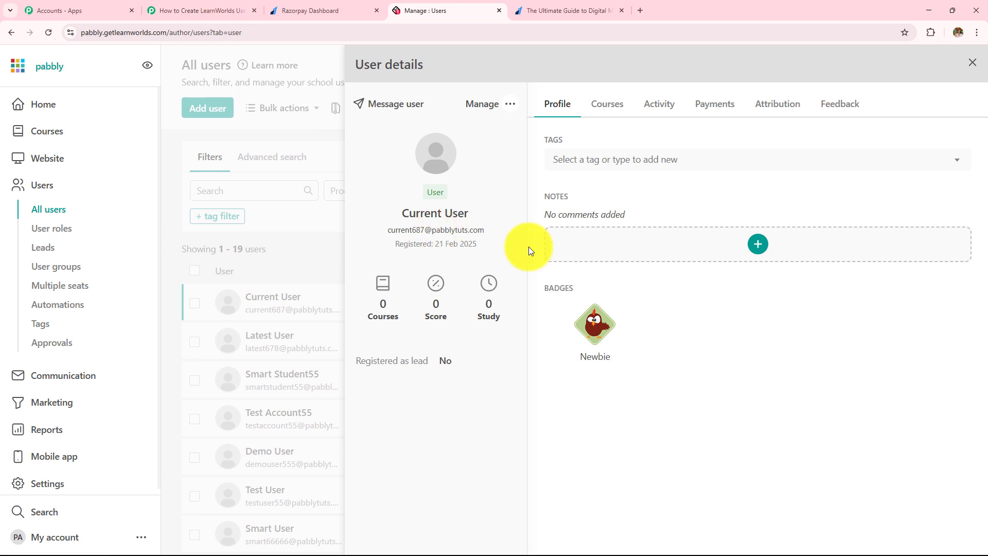
pyautogui.click(119, 10)
pyautogui.click(194, 10)
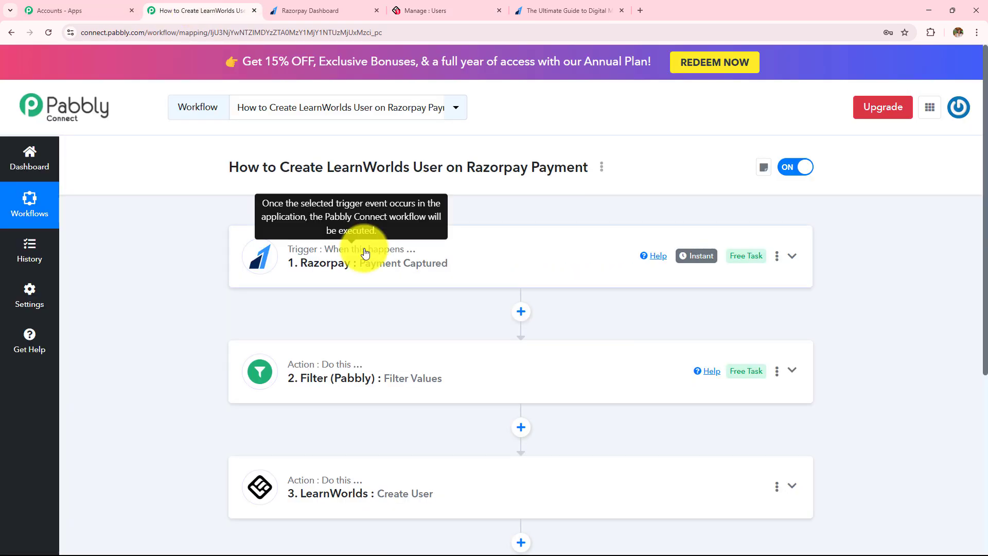
pyautogui.click(364, 252)
pyautogui.scroll(-3, 364, 252)
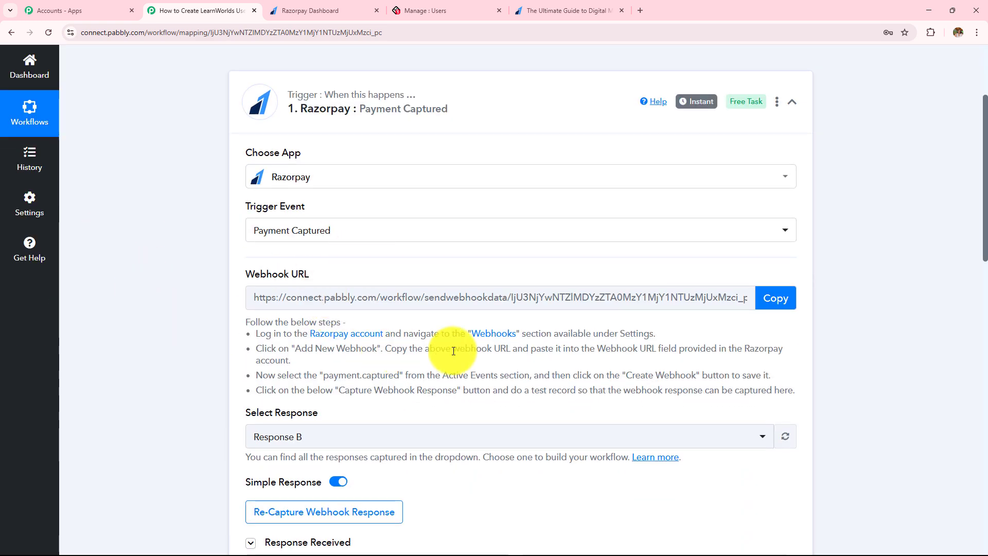
pyautogui.scroll(-6, 892, 349)
pyautogui.scroll(-3, 880, 351)
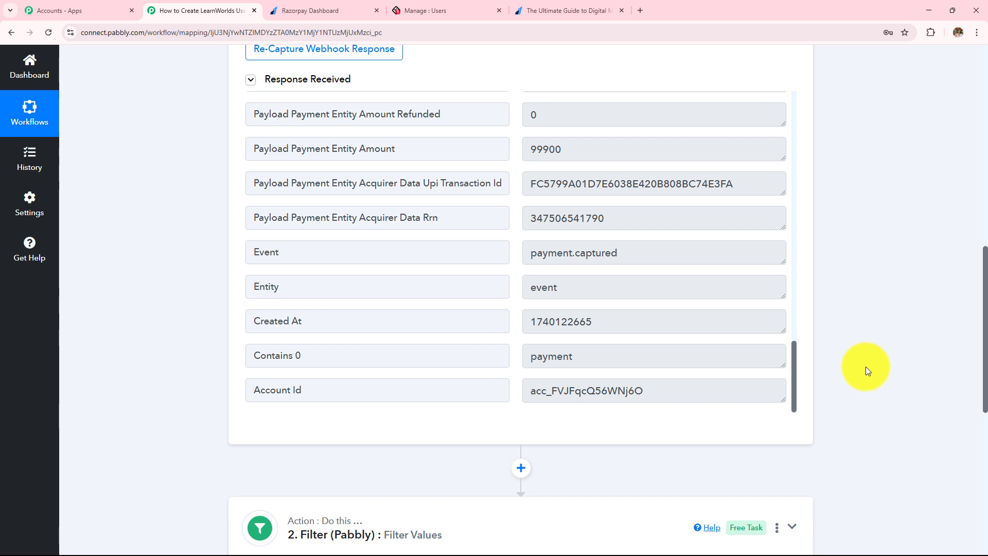
pyautogui.scroll(-7, 866, 367)
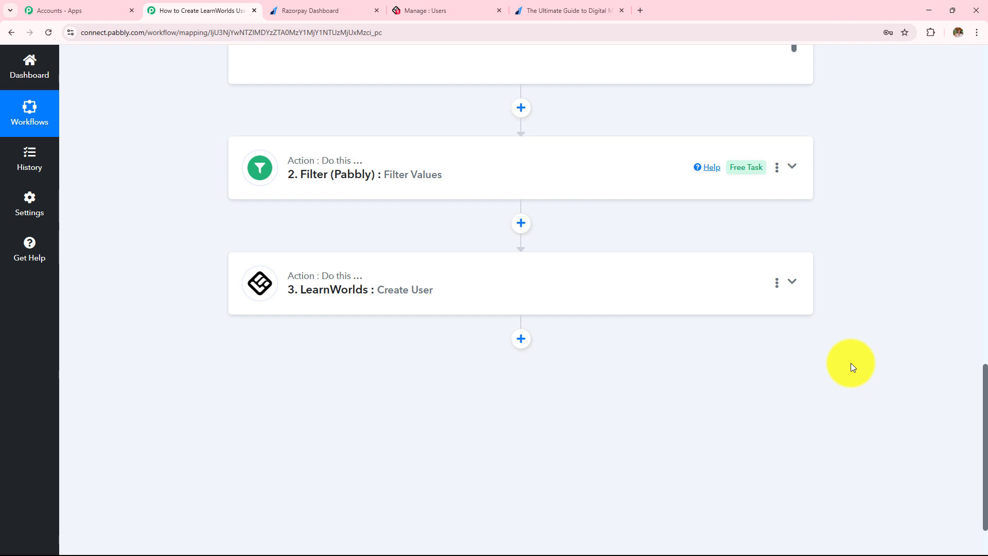
pyautogui.scroll(5, 851, 367)
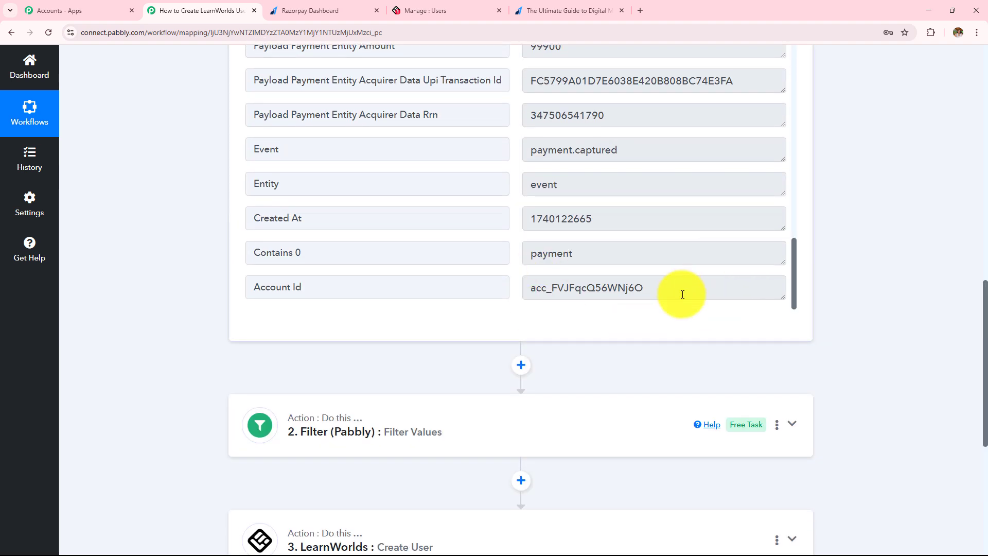
pyautogui.scroll(-4, 922, 323)
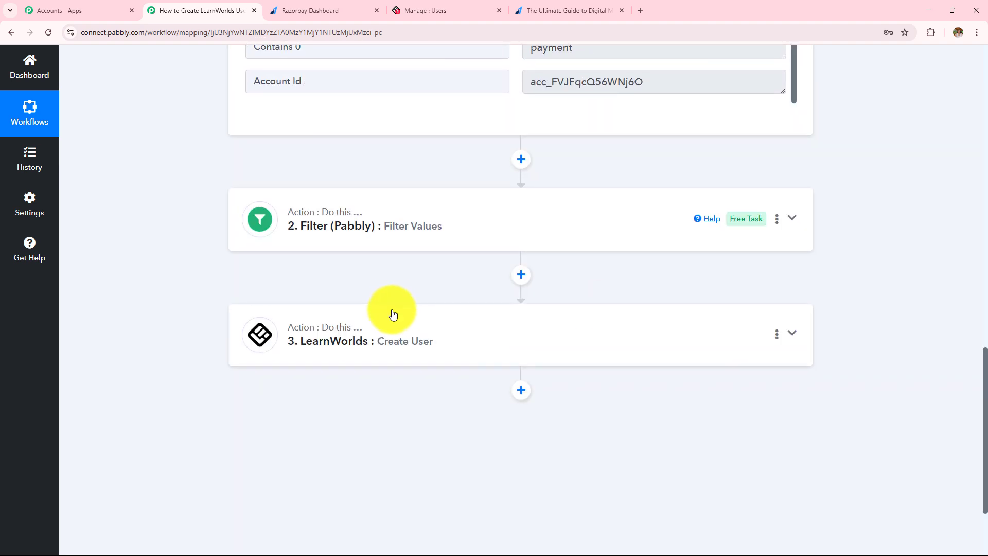
pyautogui.click(428, 341)
pyautogui.scroll(-10, 427, 341)
pyautogui.scroll(8, 427, 342)
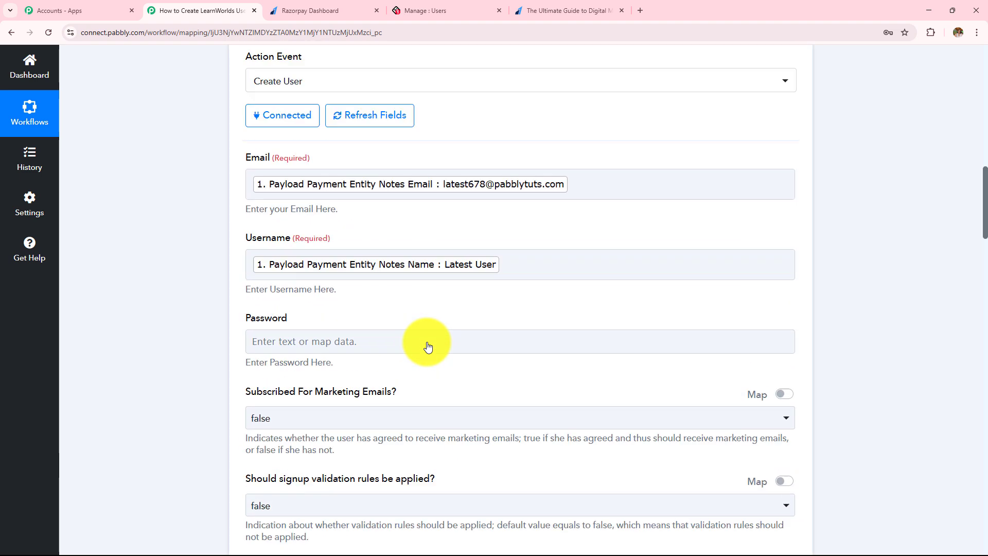
pyautogui.scroll(-4, 427, 342)
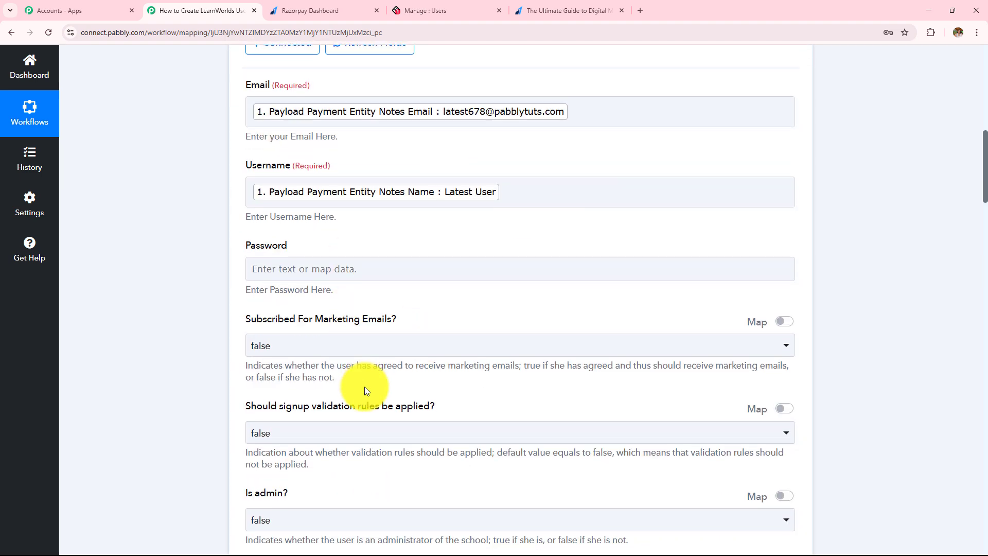
pyautogui.scroll(-15, 335, 404)
pyautogui.scroll(-20, 320, 421)
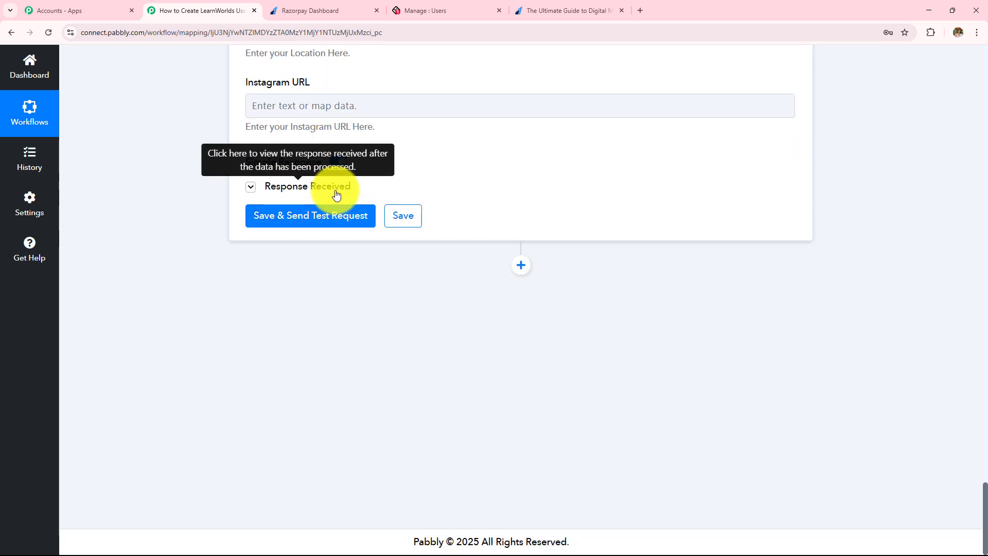
pyautogui.click(335, 197)
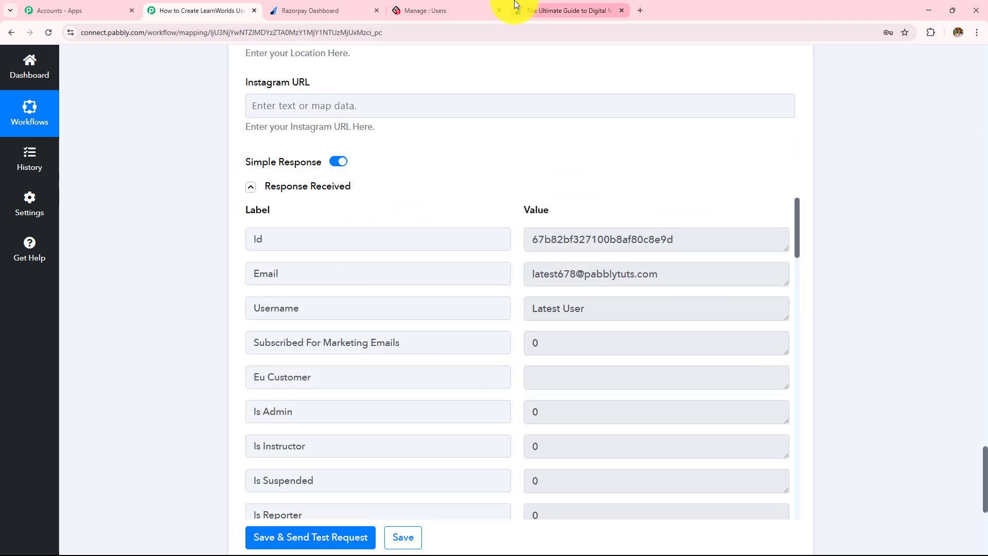
pyautogui.click(530, 9)
pyautogui.click(361, 10)
pyautogui.click(470, 5)
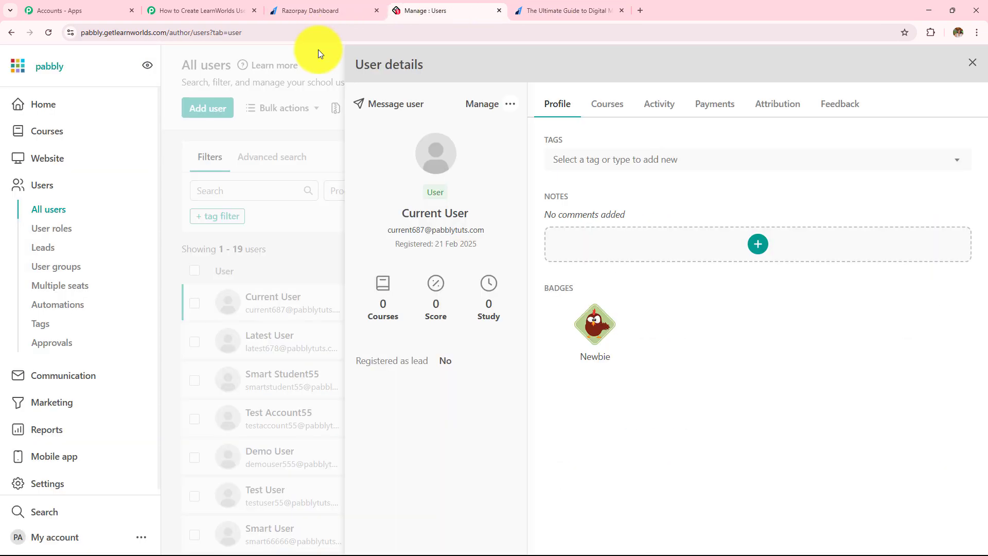
pyautogui.click(324, 73)
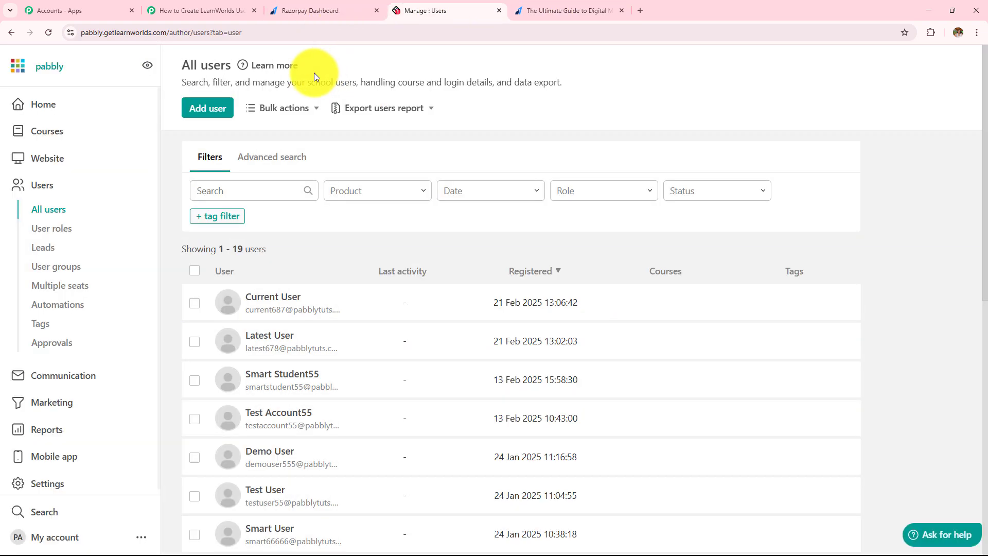
pyautogui.click(194, 3)
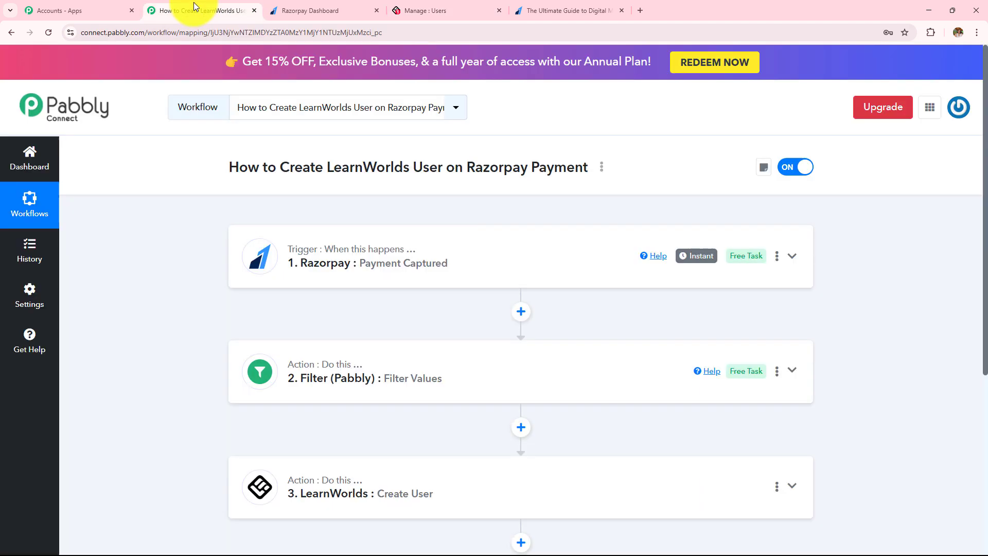